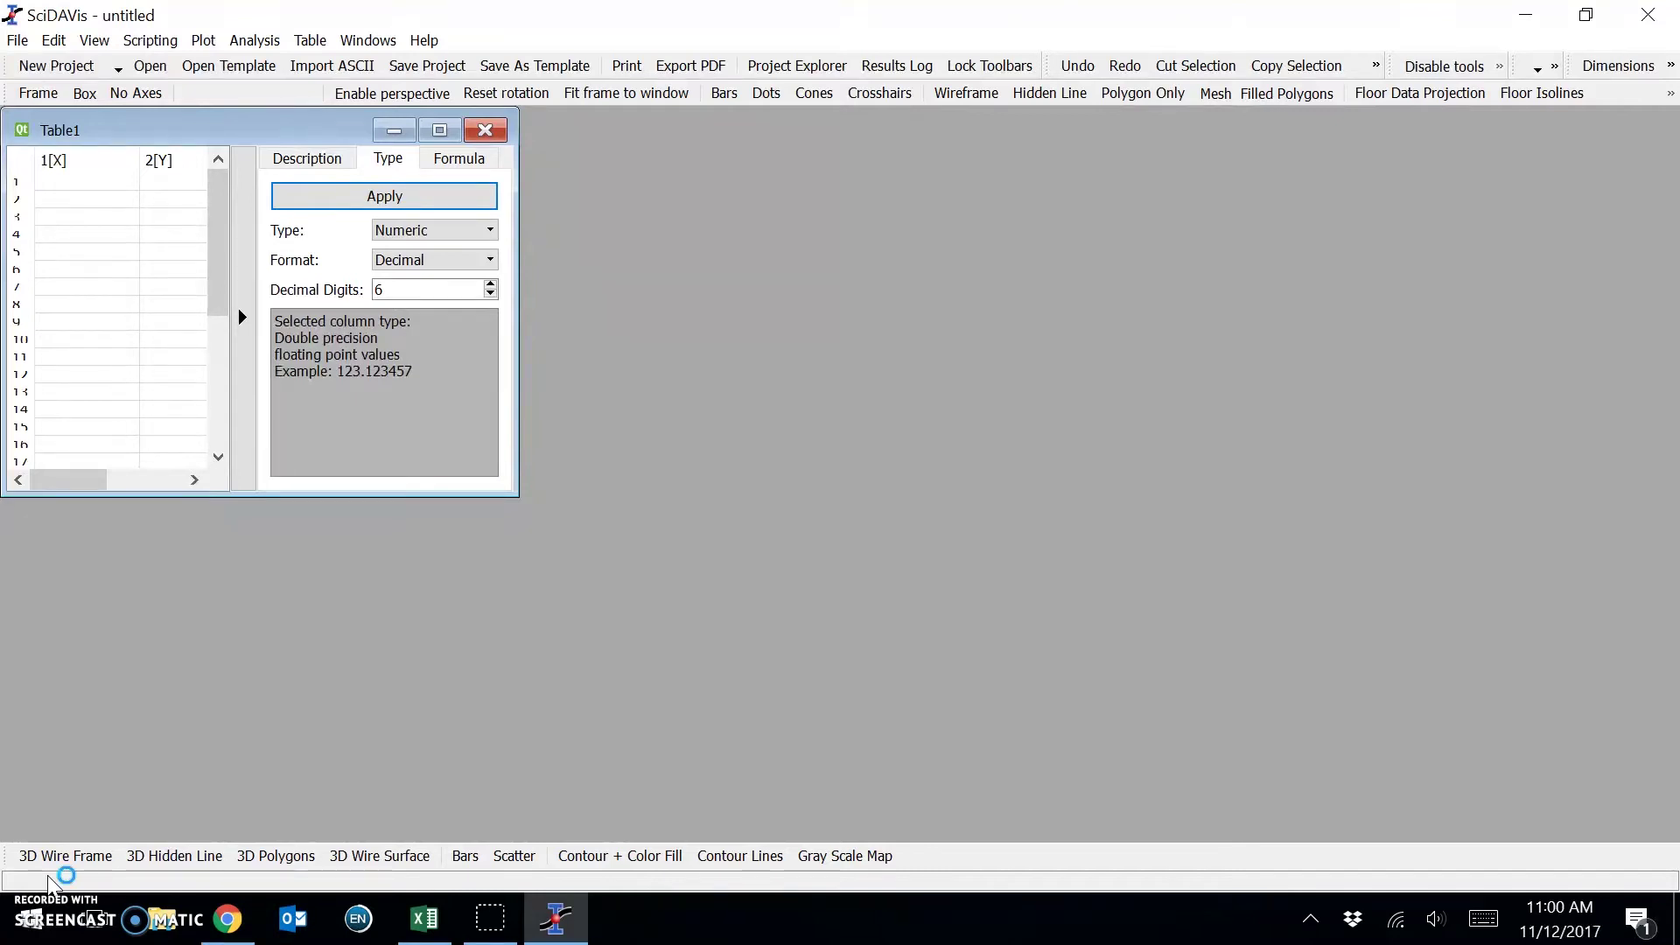
In Excel, select column A of counts on the Stats2 sheet.
left_click(427, 919)
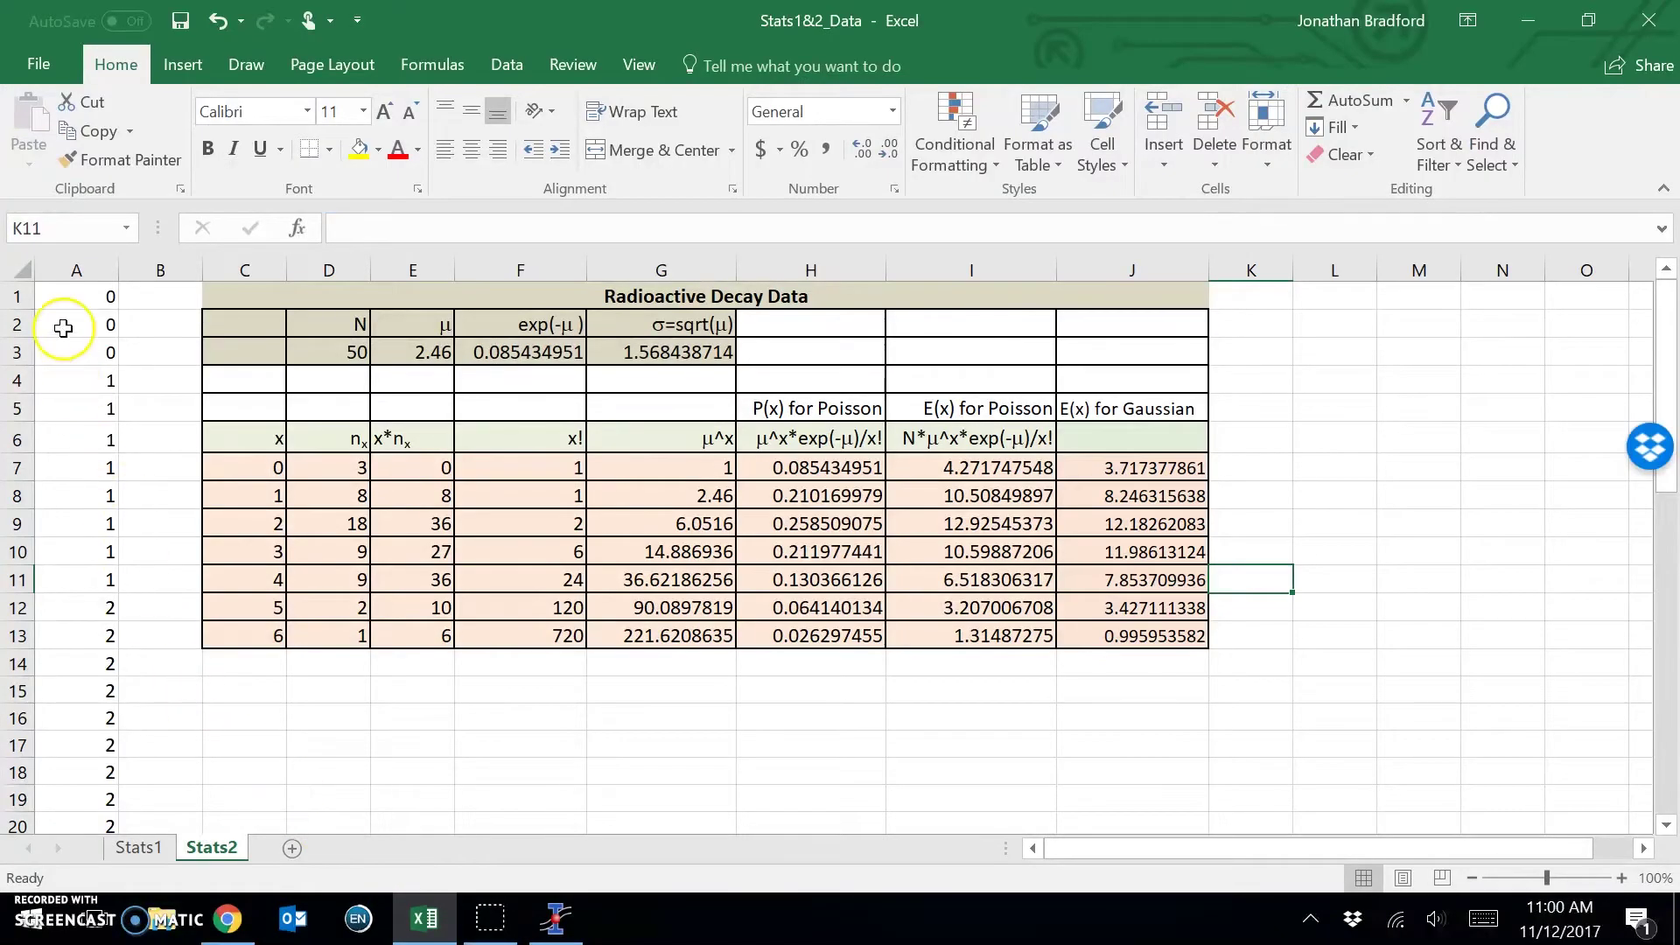
left_click(79, 271)
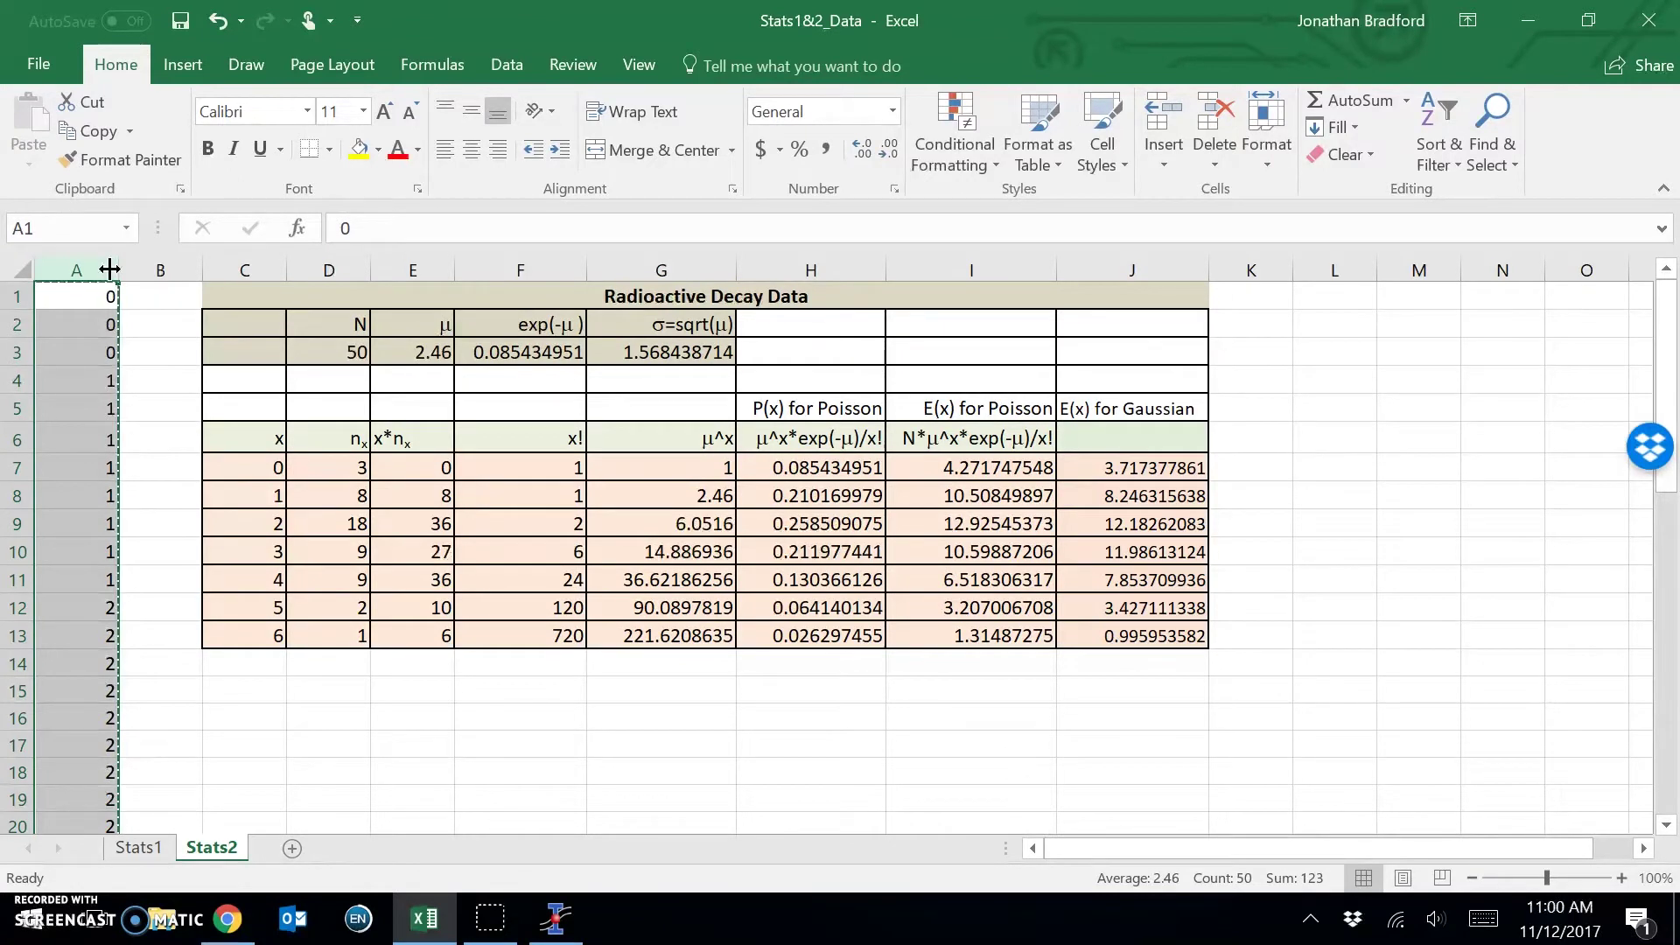
Copy the counts and paste them into column 1[X] of SciDAVis Table1.
key("ctrl+c")
left_click(561, 918)
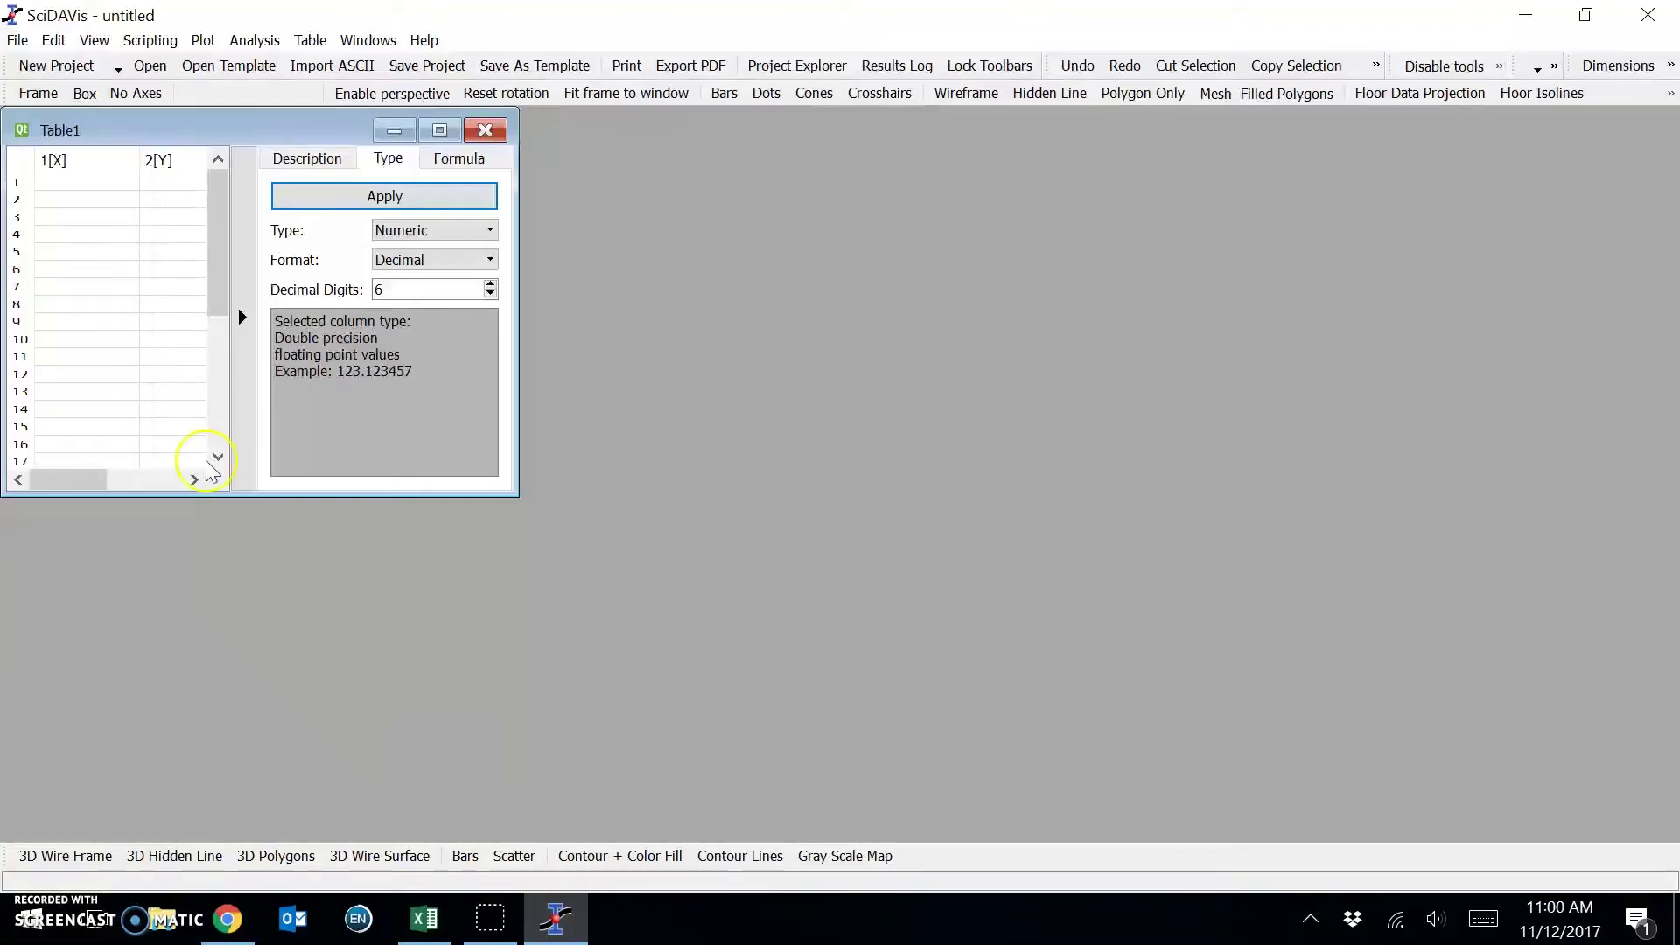
left_click(50, 182)
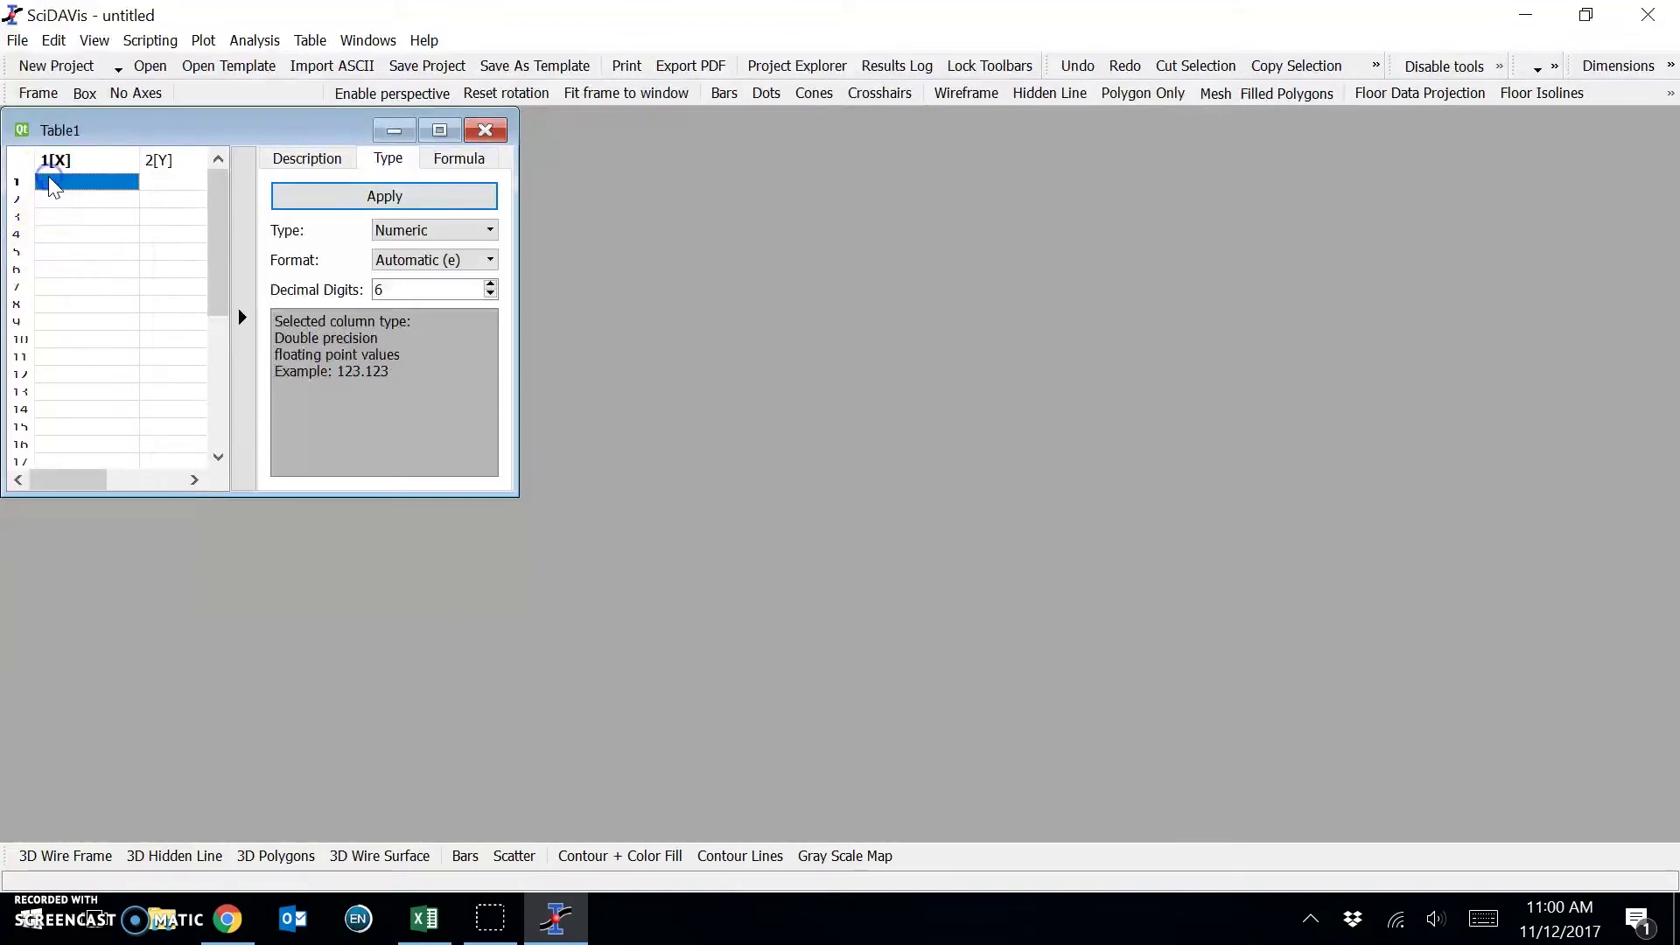
key("ctrl+v")
Plot column 1[X] as a histogram and maximize the resulting Graph1.
left_click(143, 197)
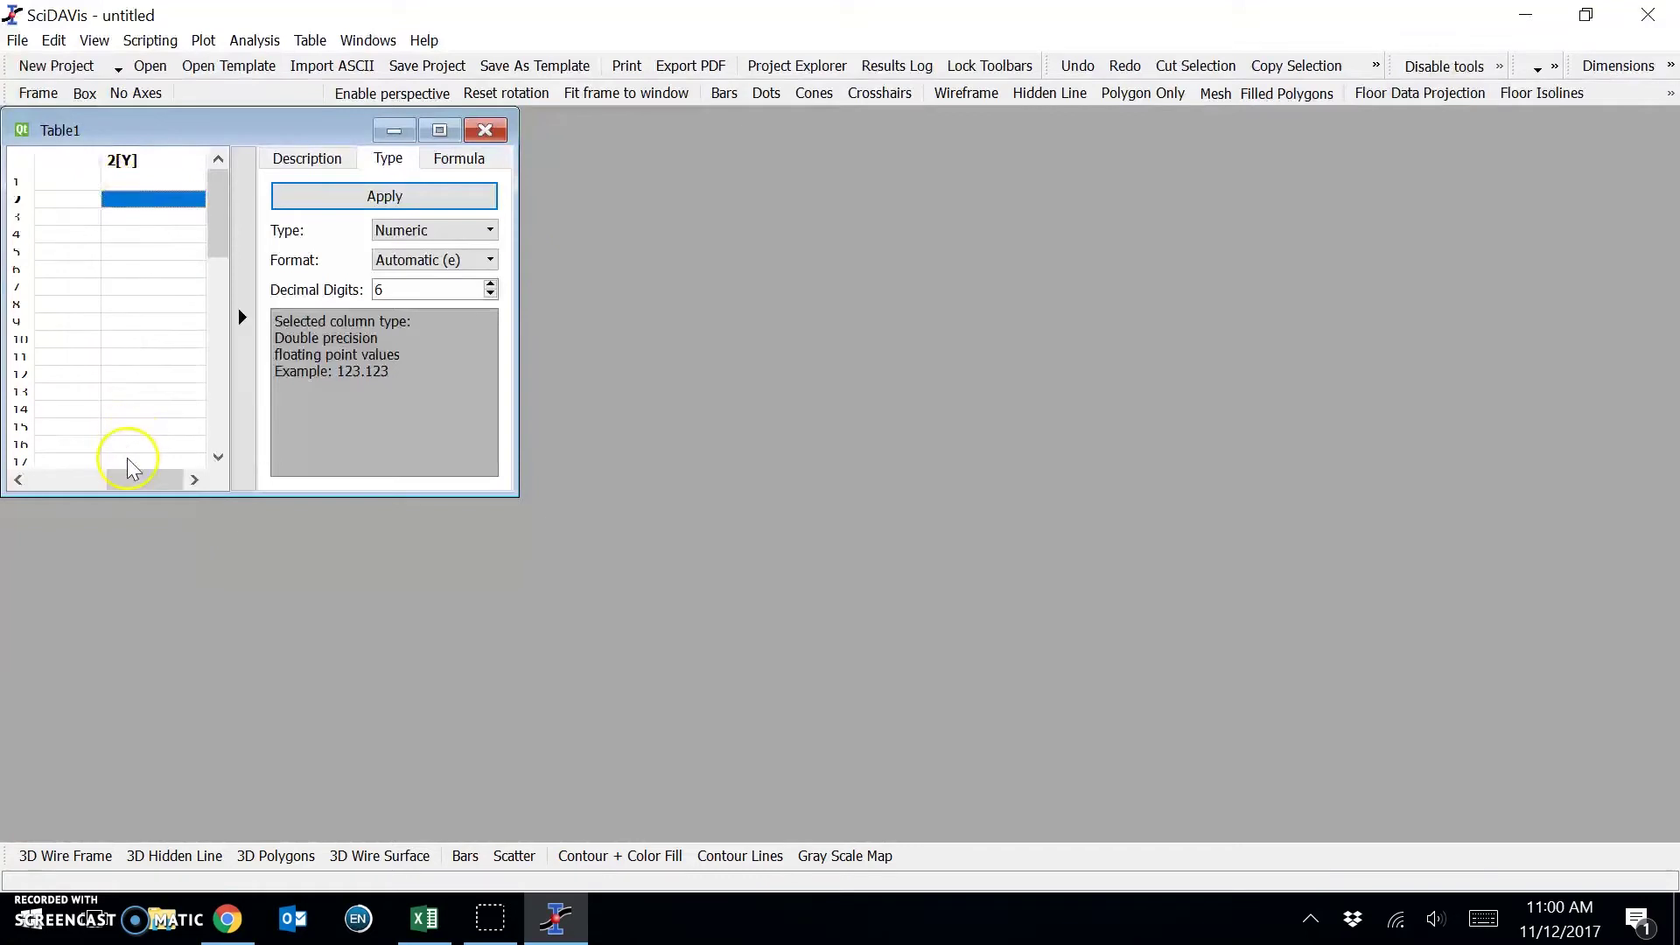
left_click_drag(124, 481, 31, 480)
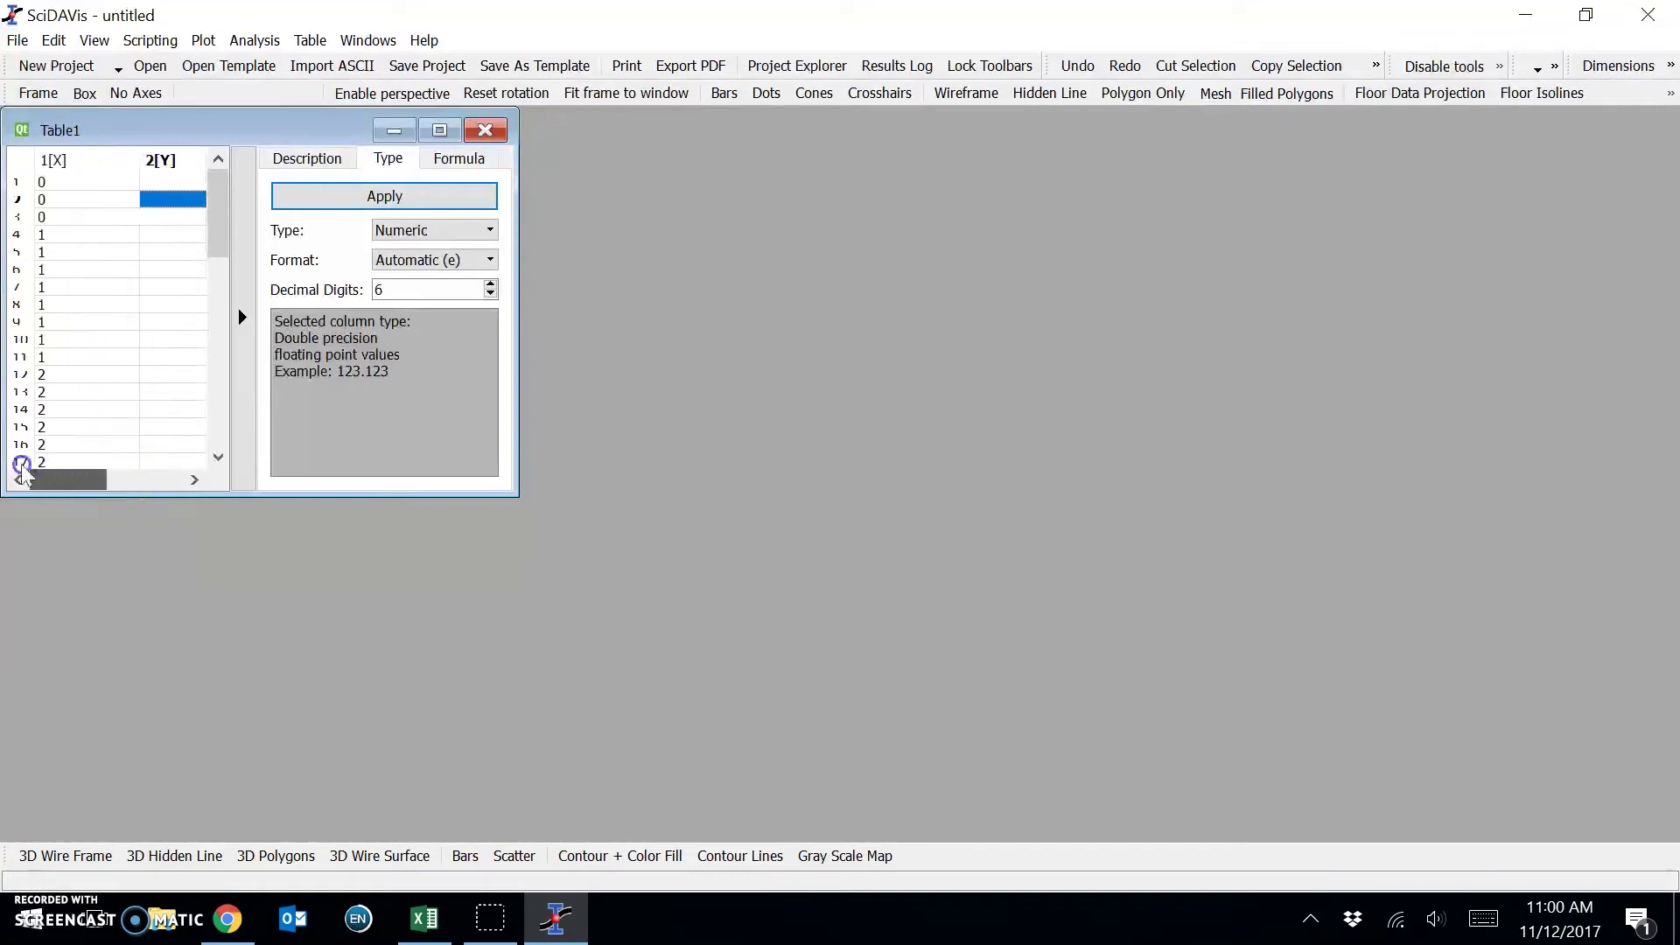
left_click(53, 160)
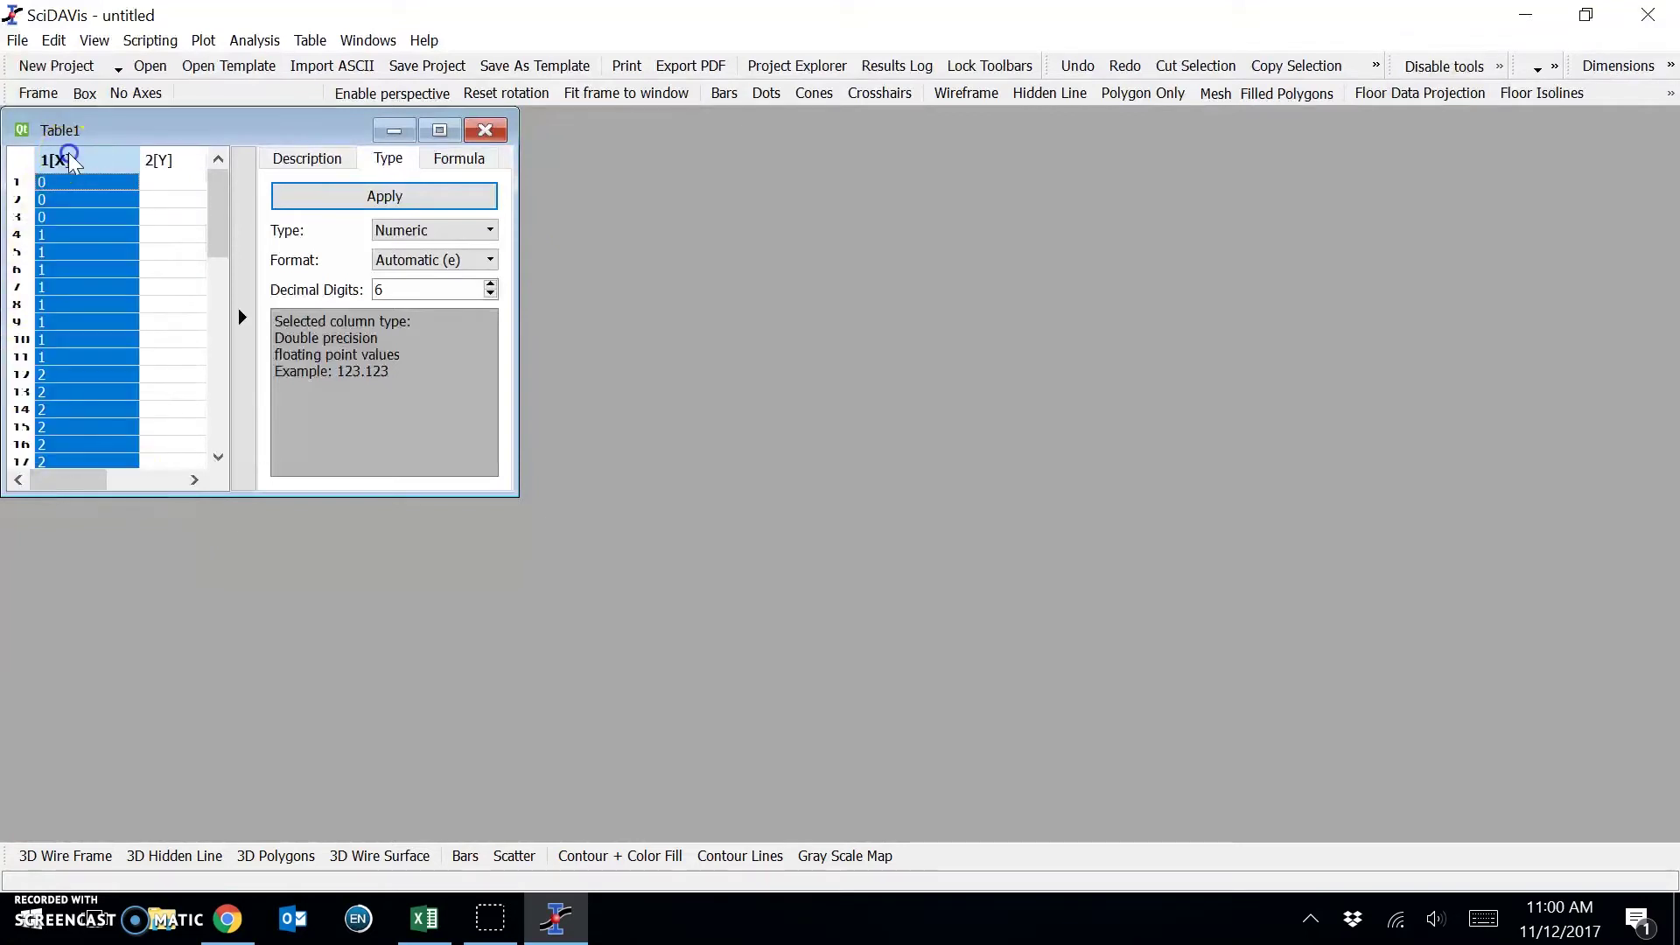
left_click(204, 42)
left_click(204, 41)
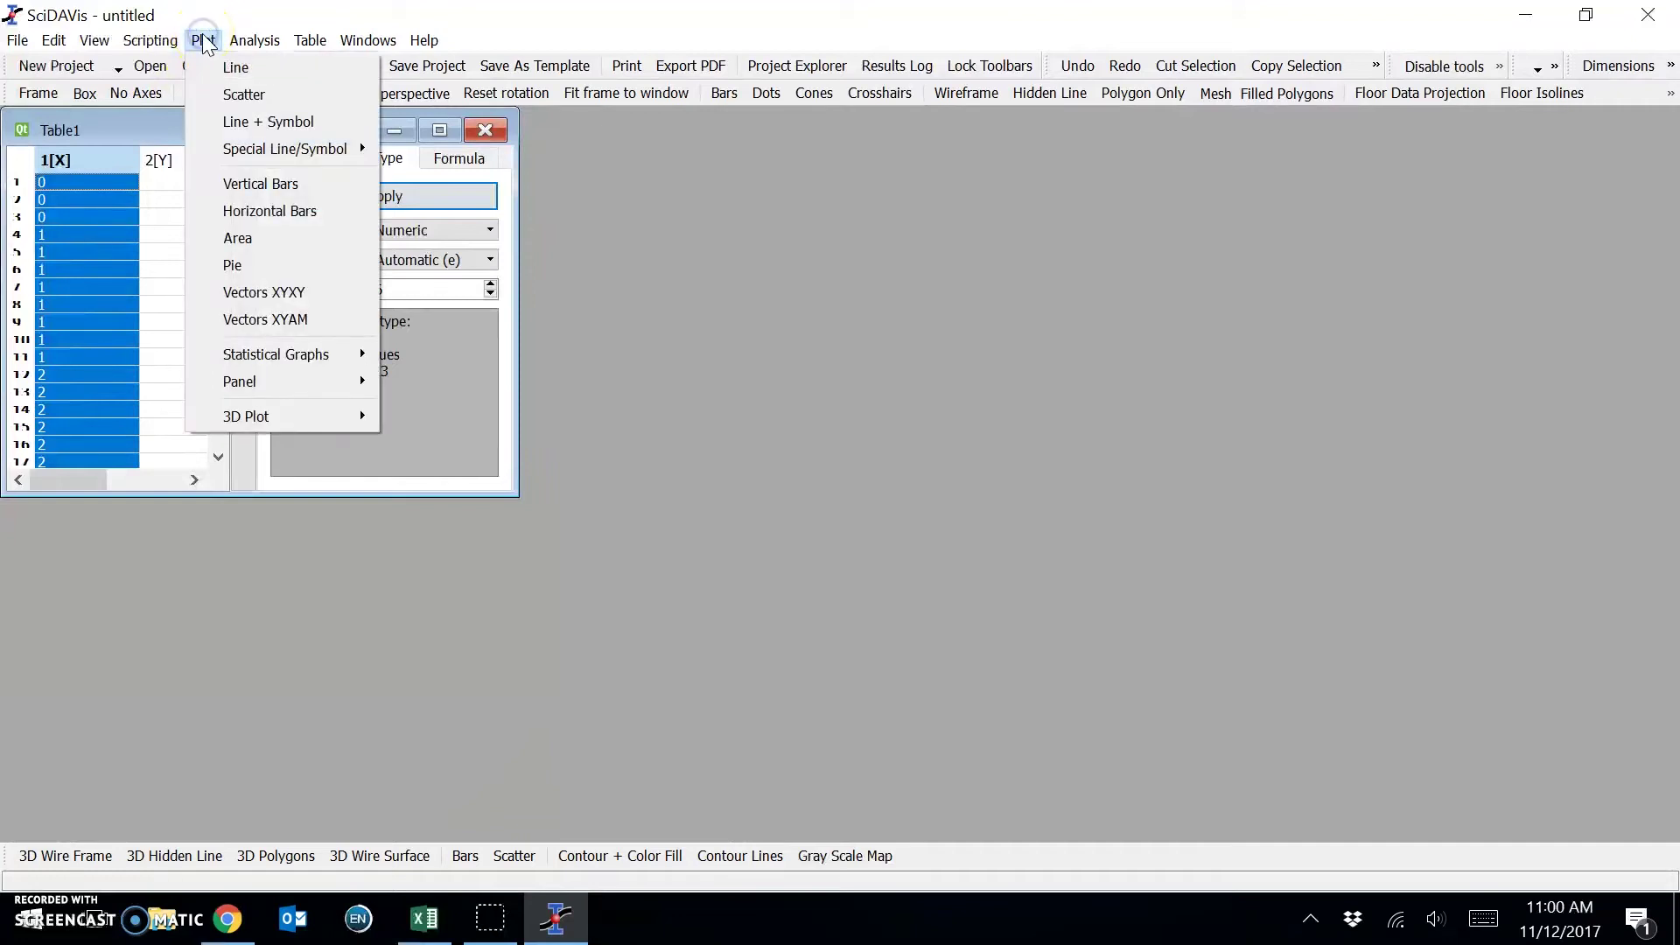
mouse_move(297, 355)
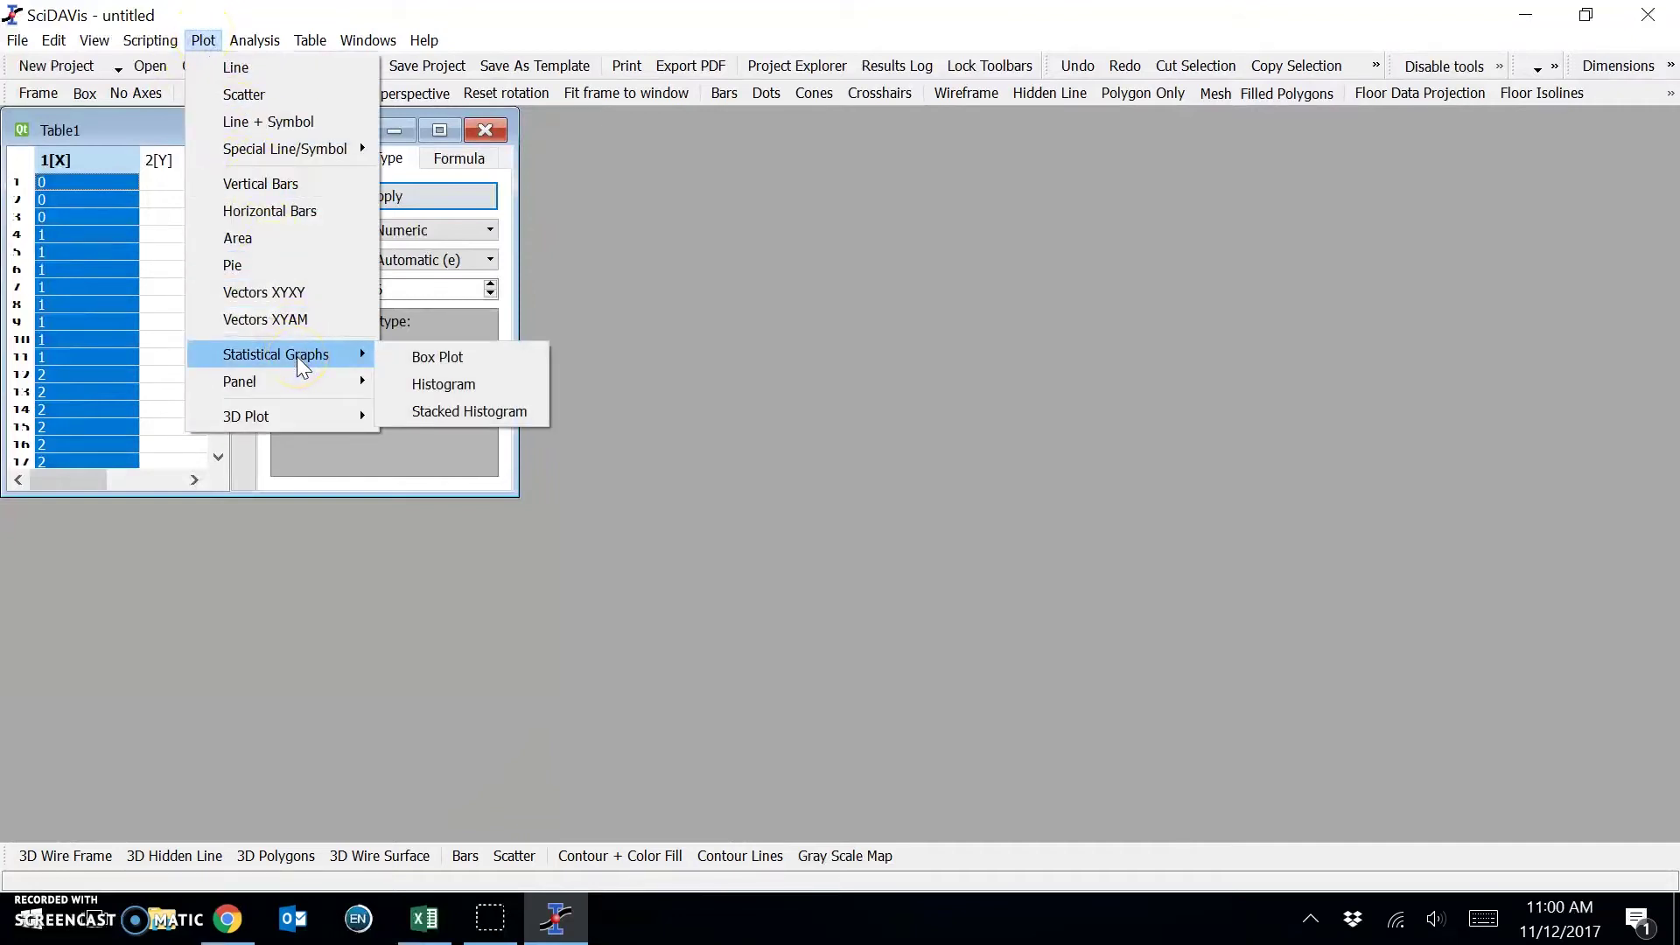
left_click(436, 390)
left_click(371, 134)
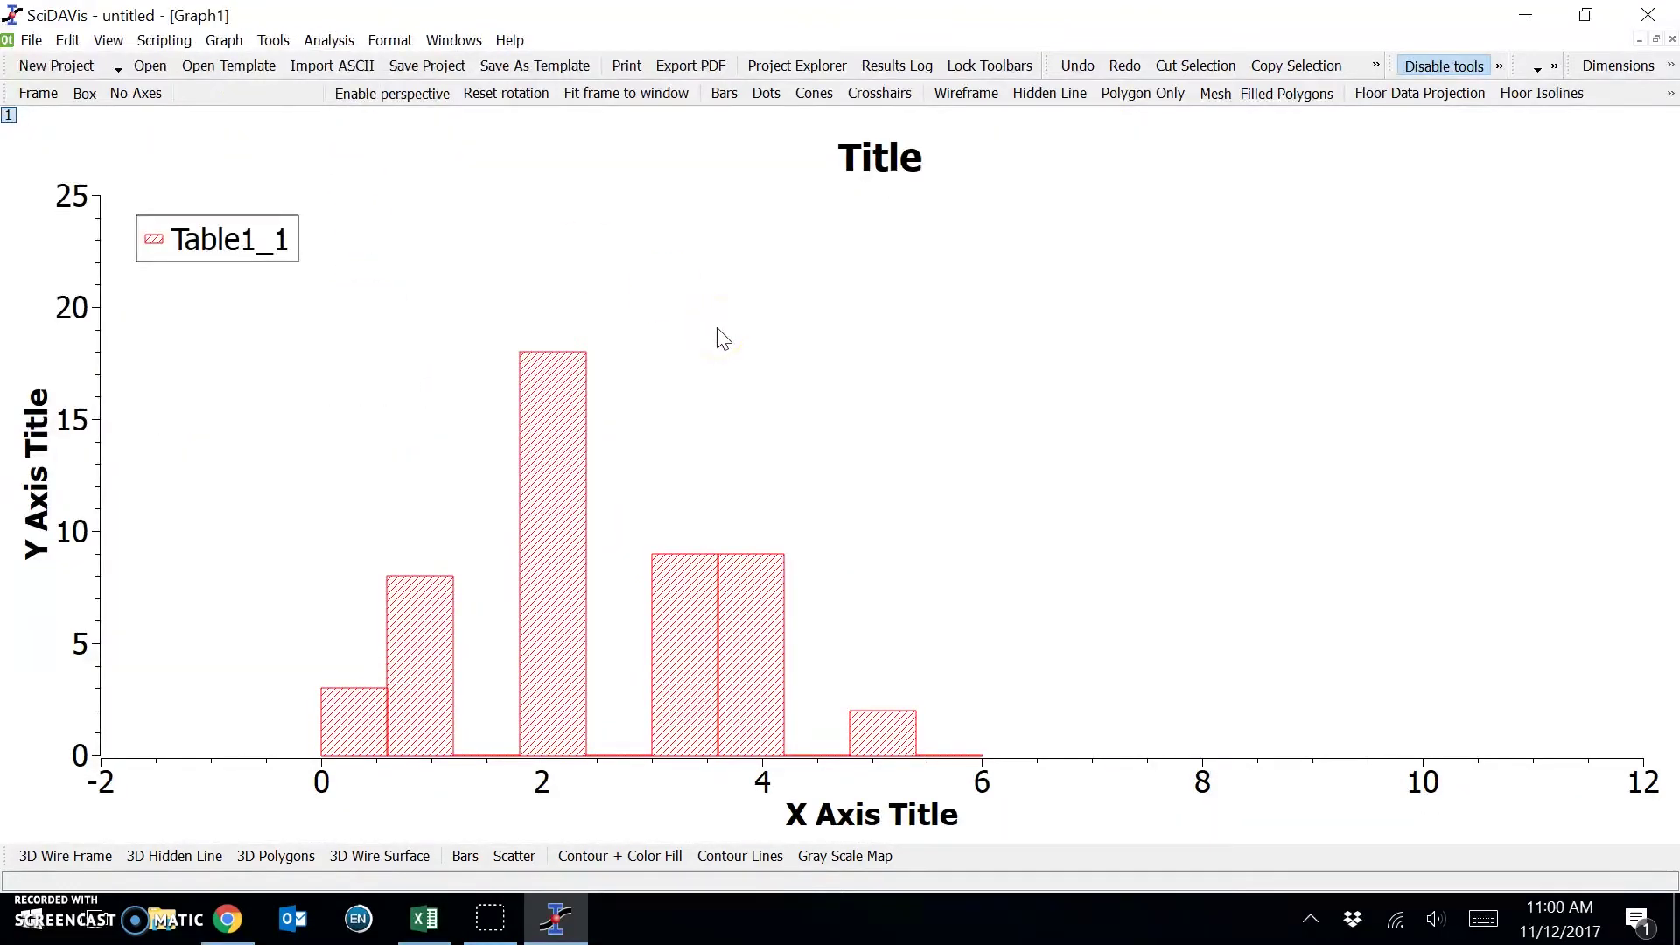
Turn off automatic binning on the Table1 histogram curve and set bin size 1 (0 to 6).
left_click(795, 381)
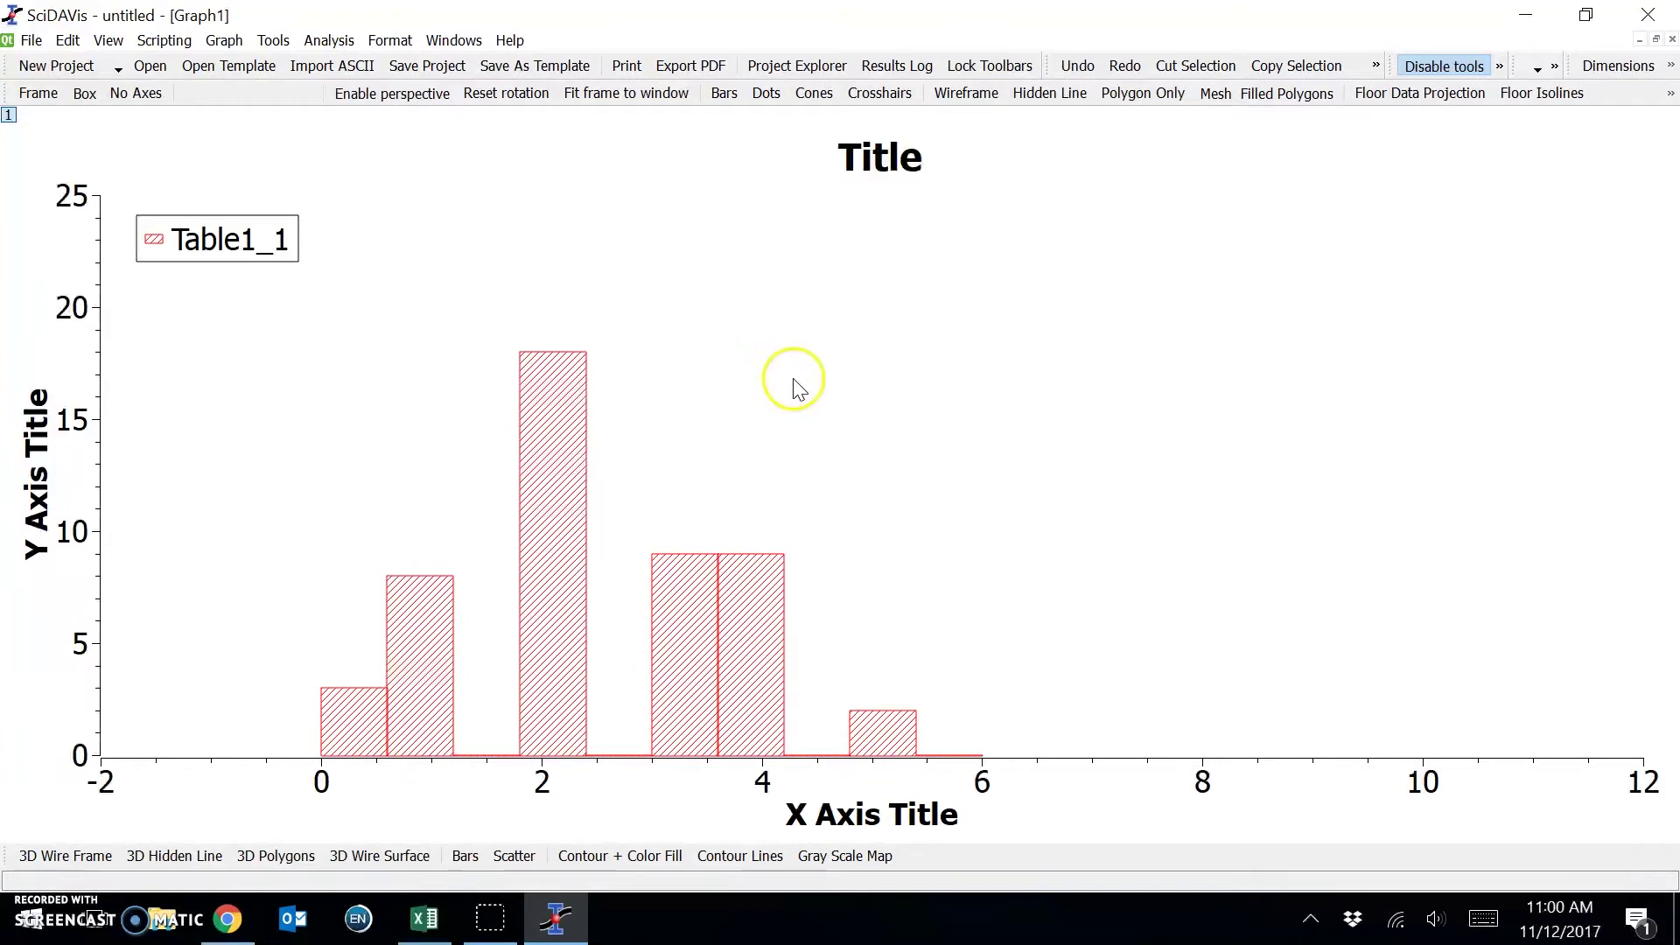
double_click(793, 382)
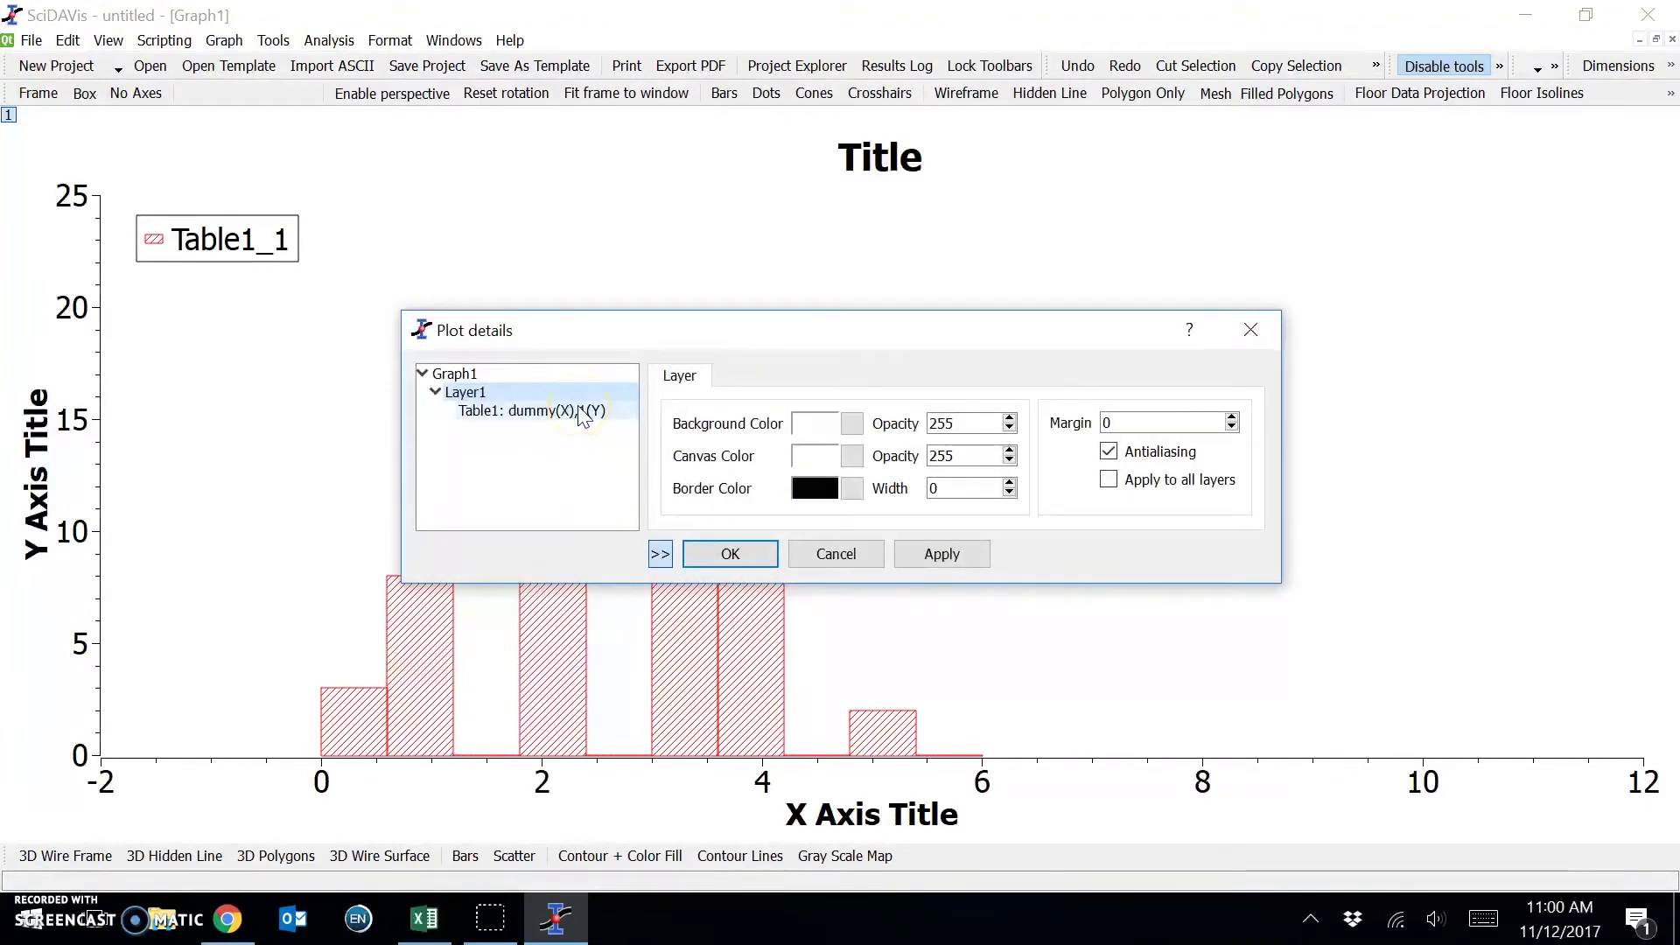
left_click(833, 553)
right_click(833, 551)
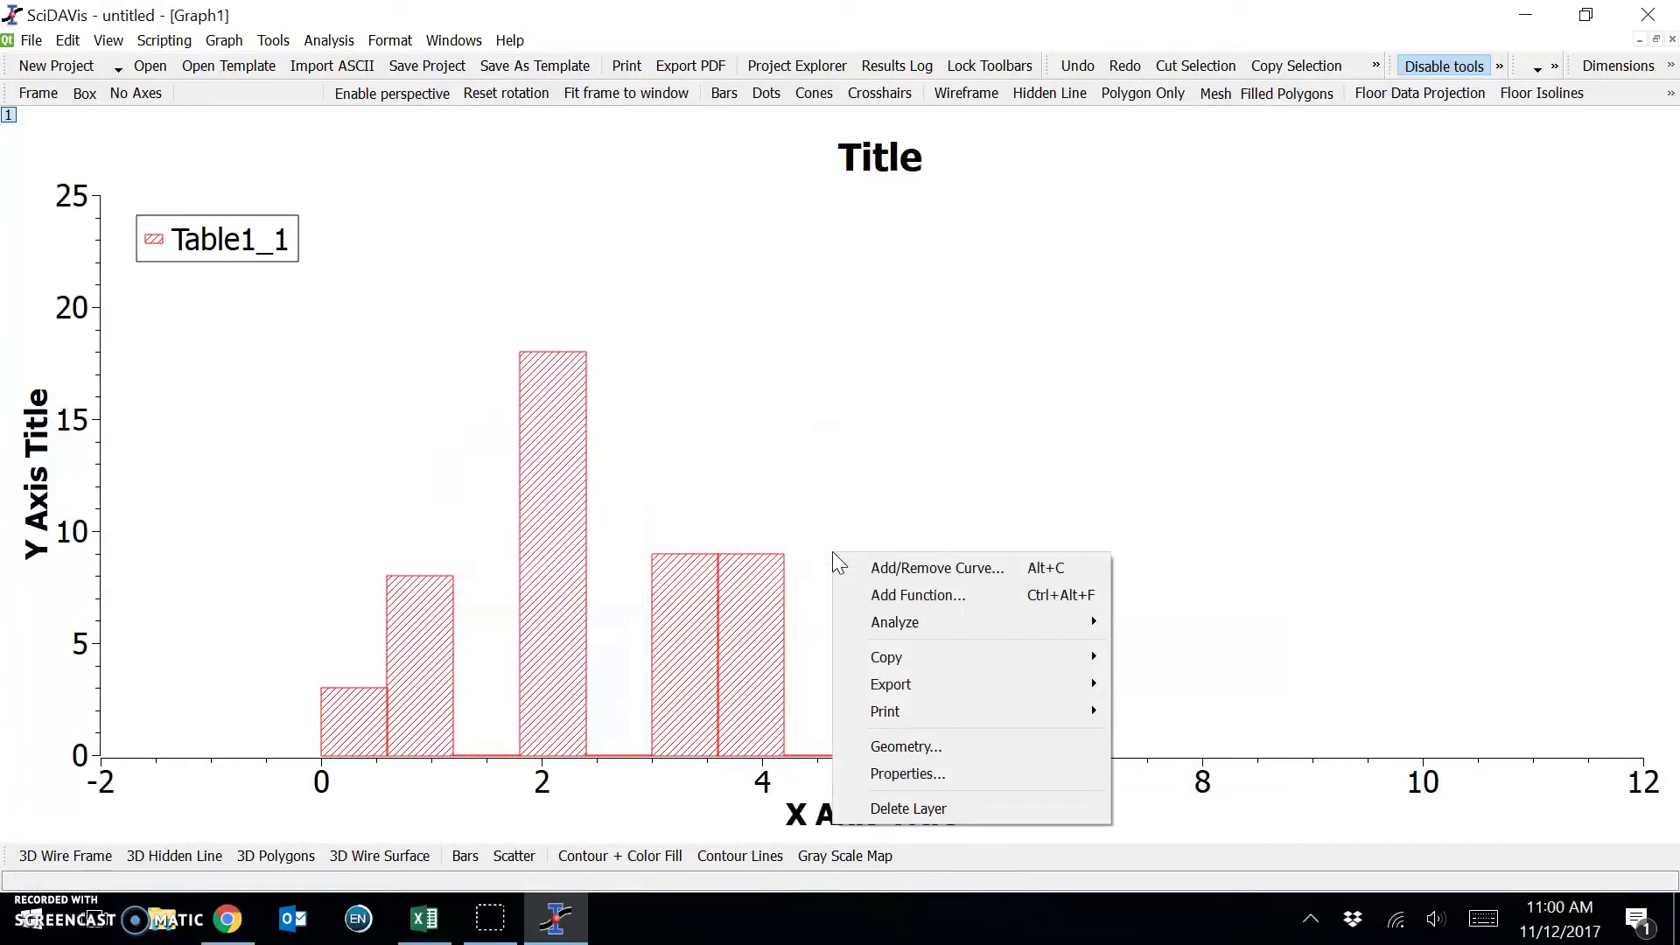
left_click(914, 773)
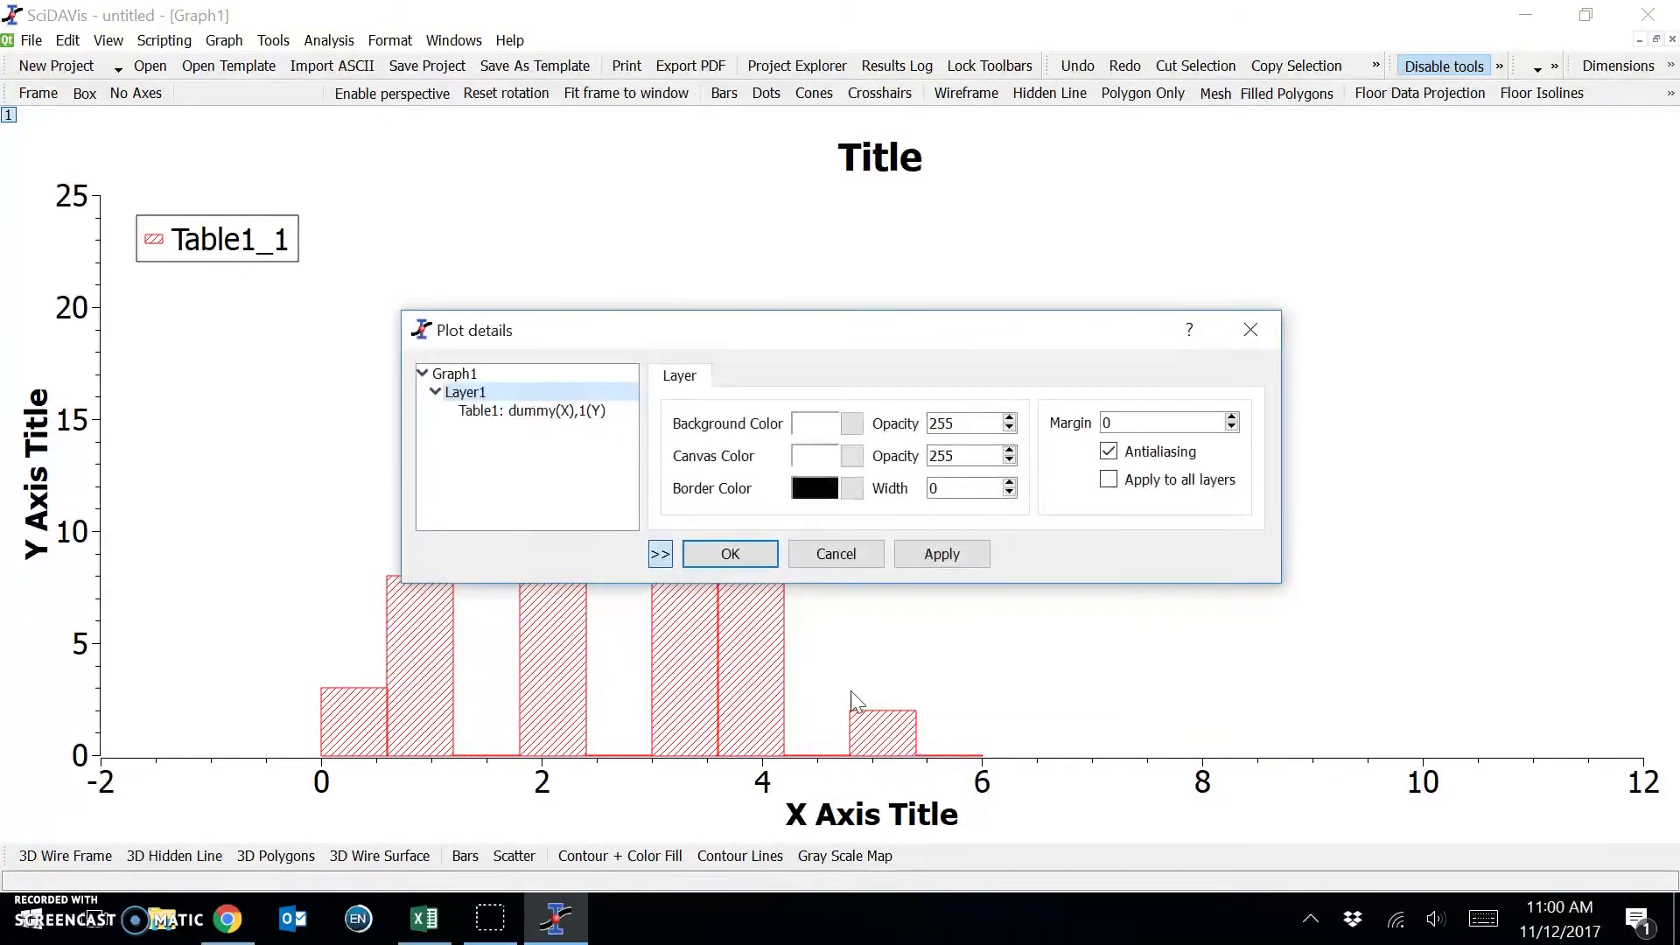
left_click(538, 413)
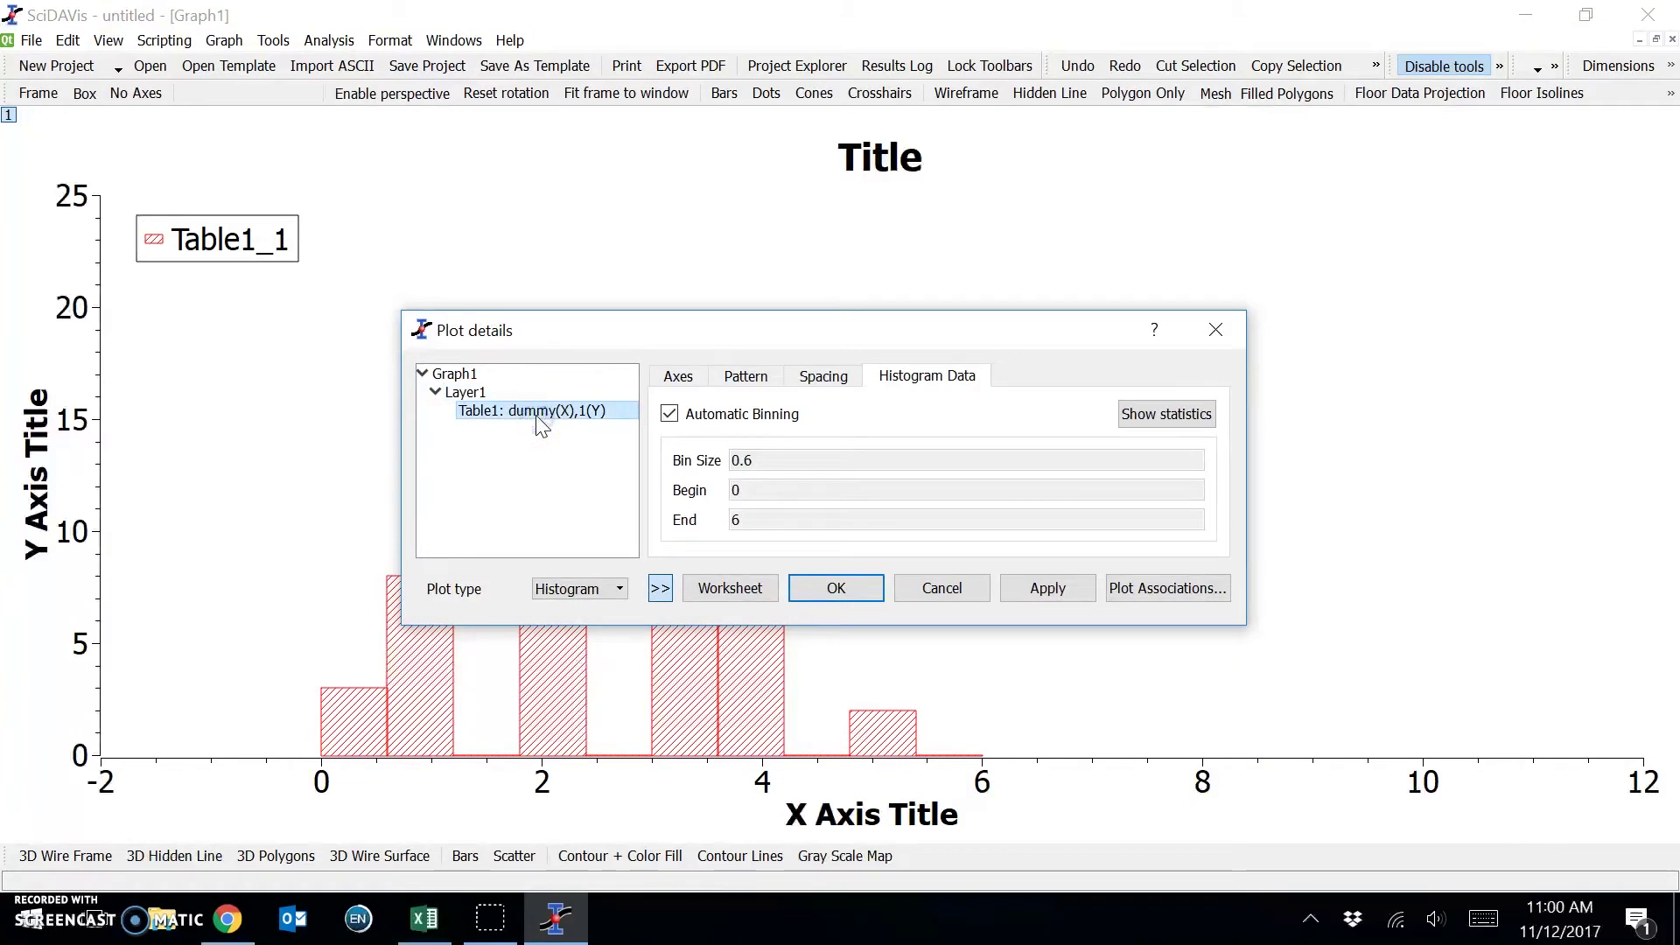
left_click(670, 414)
left_click(761, 463)
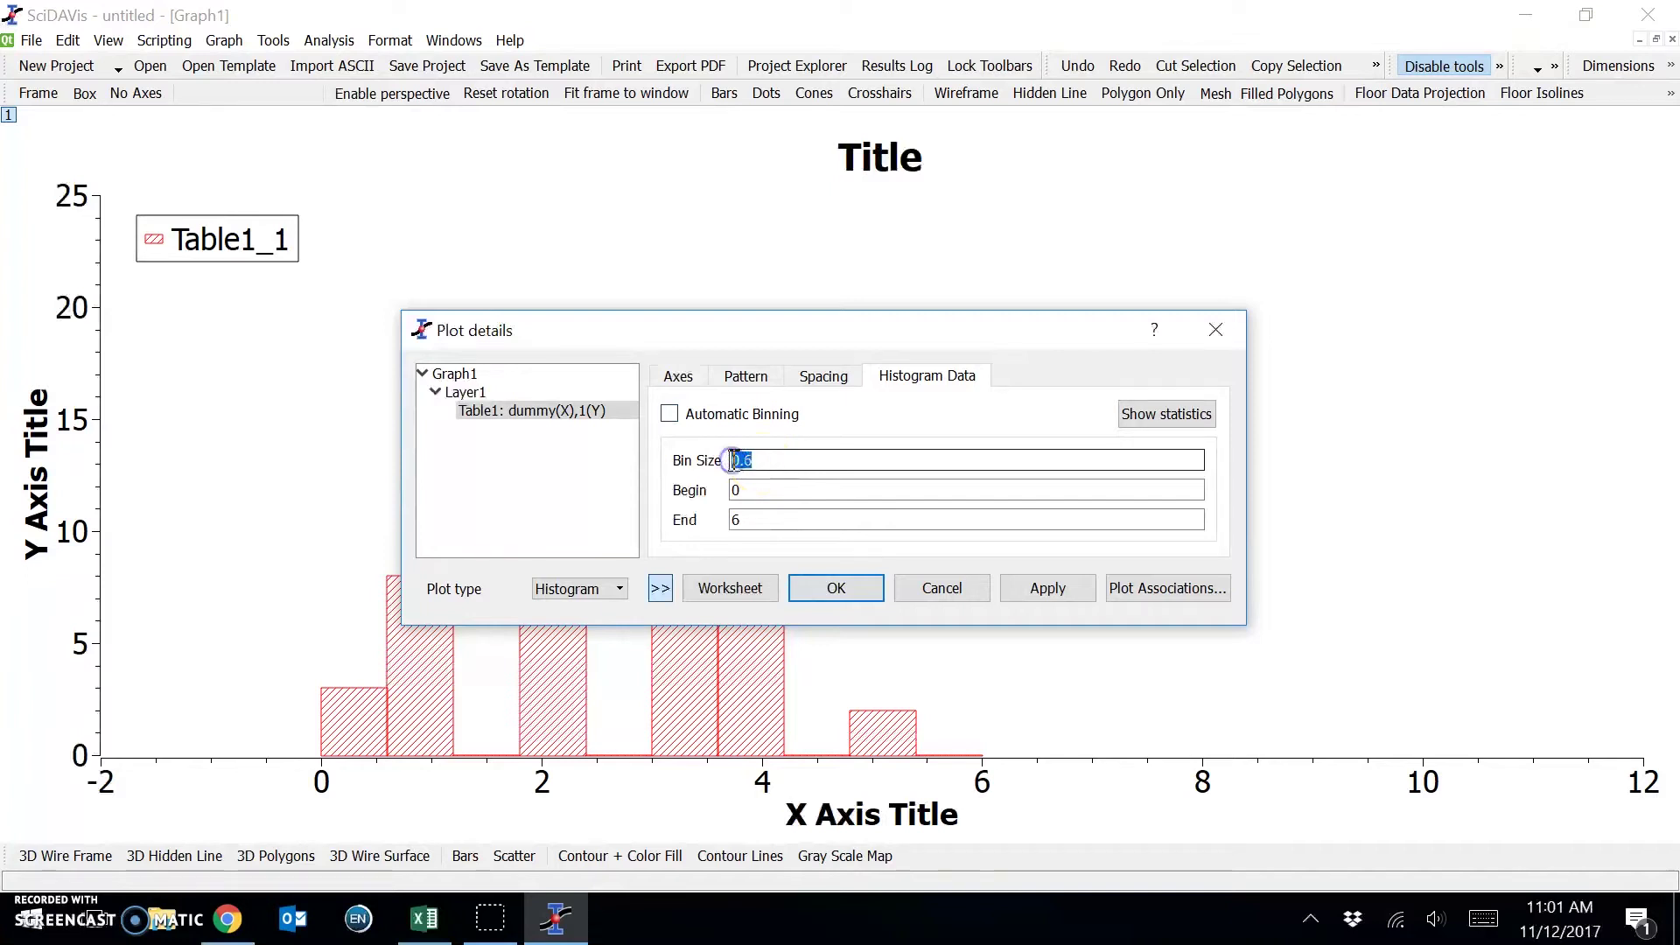
left_click_drag(735, 460, 836, 456)
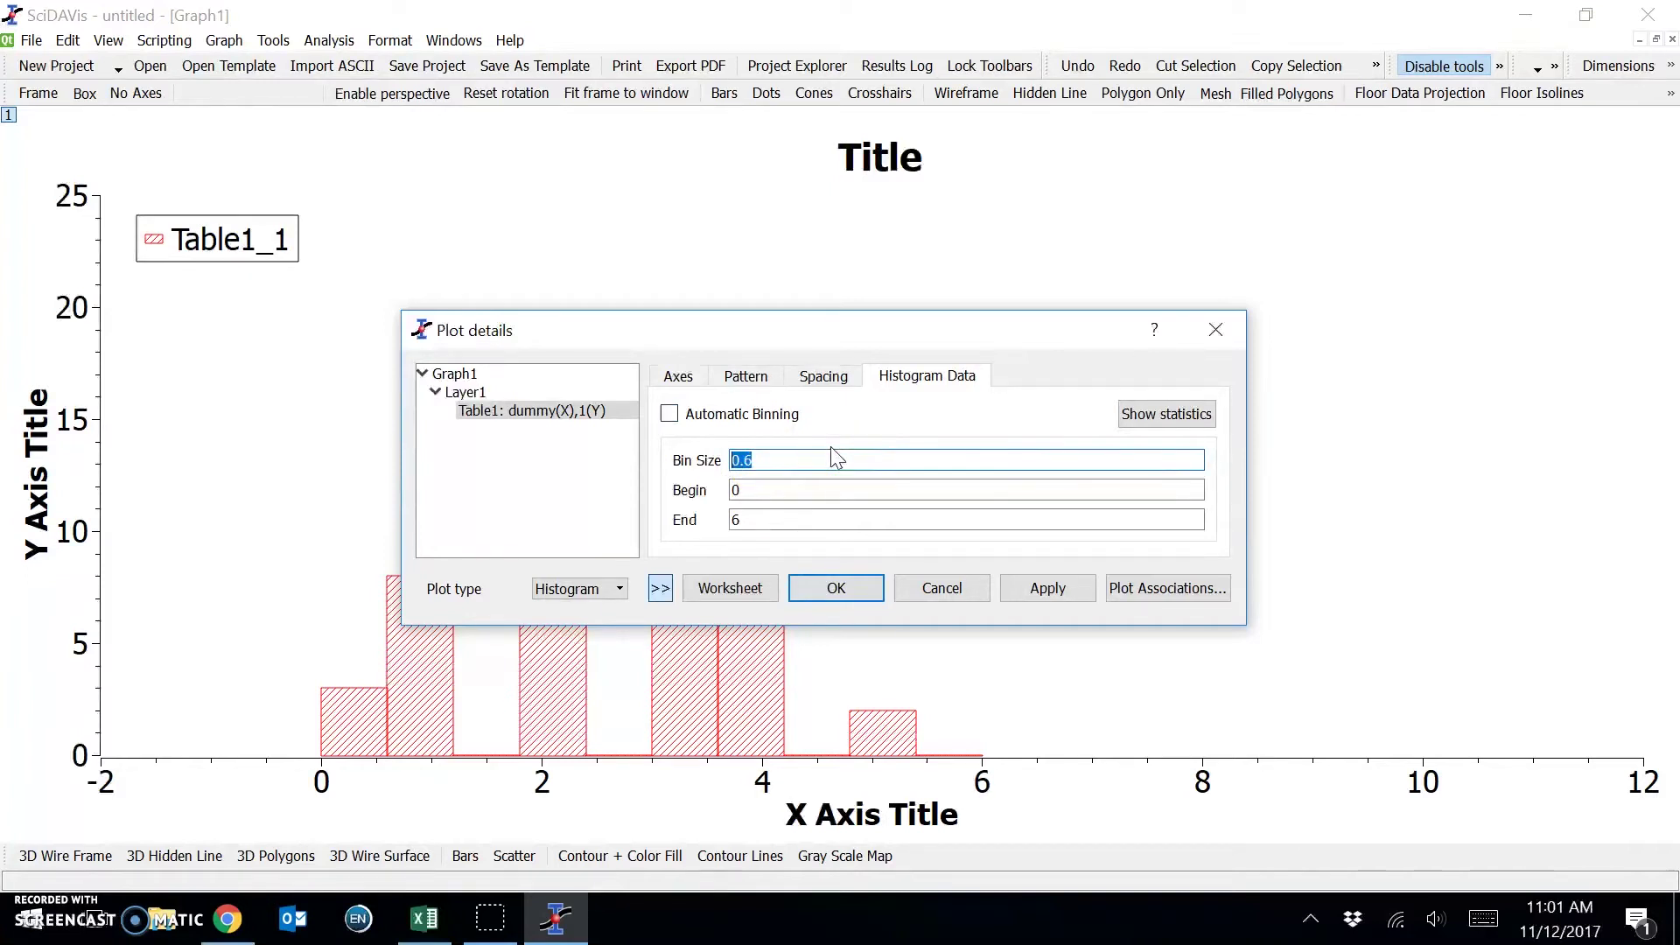
left_click(1035, 588)
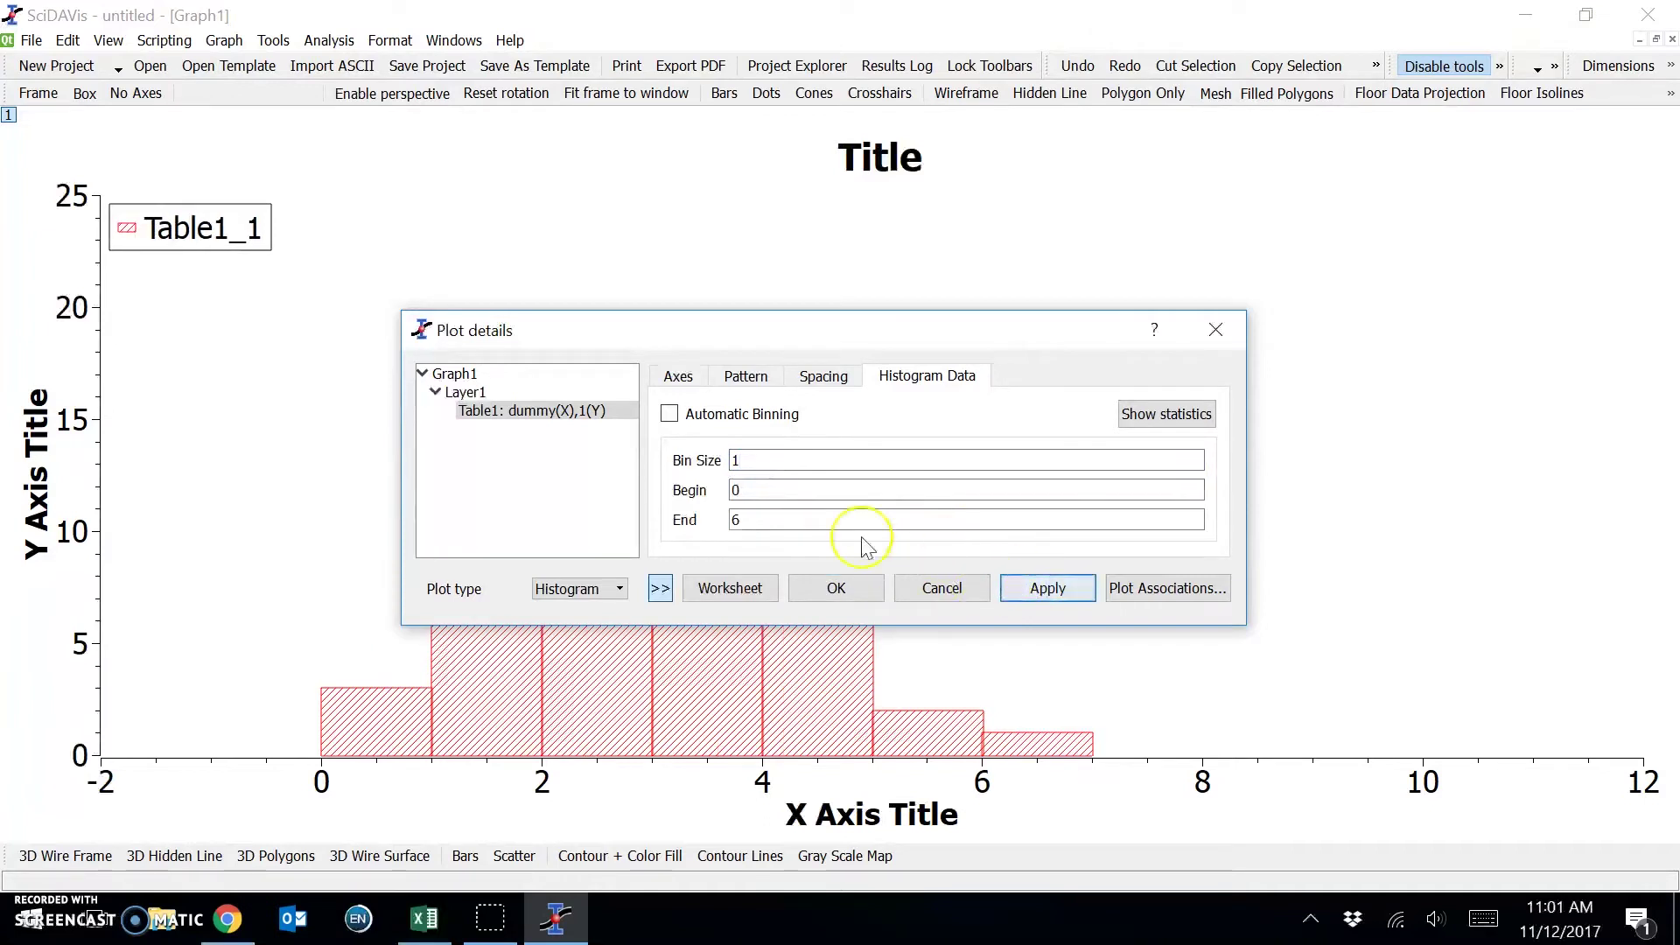
left_click_drag(758, 330, 1013, 178)
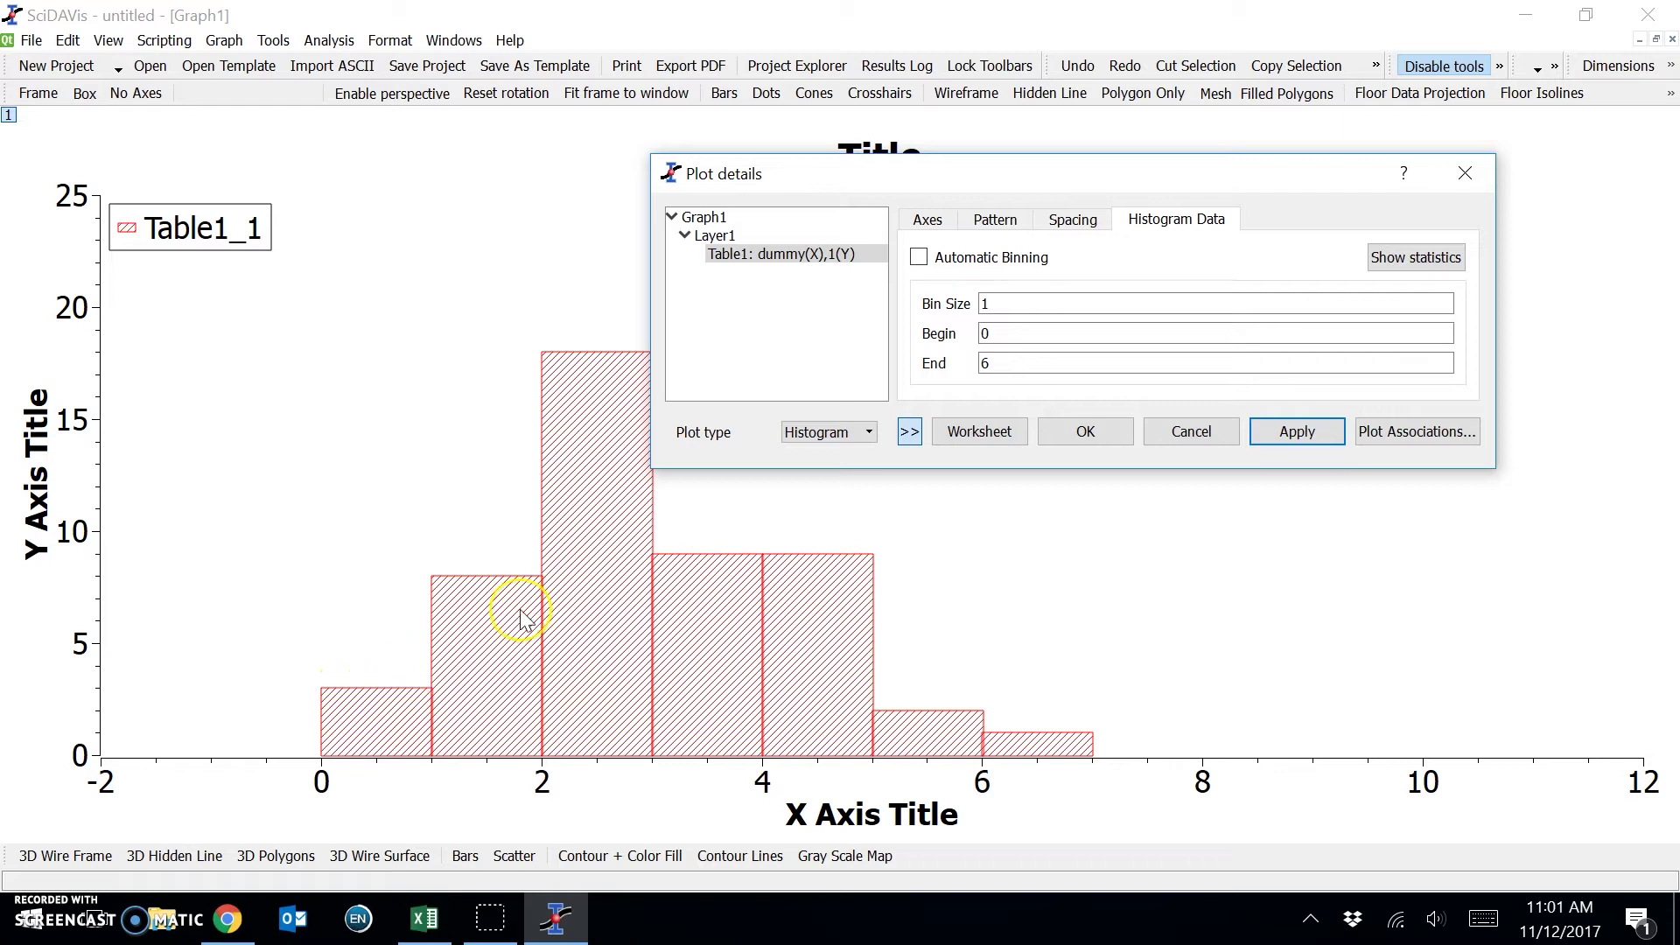
Set the bar Offset to -50% so bars centre on integers 0 to 6.
left_click(1056, 225)
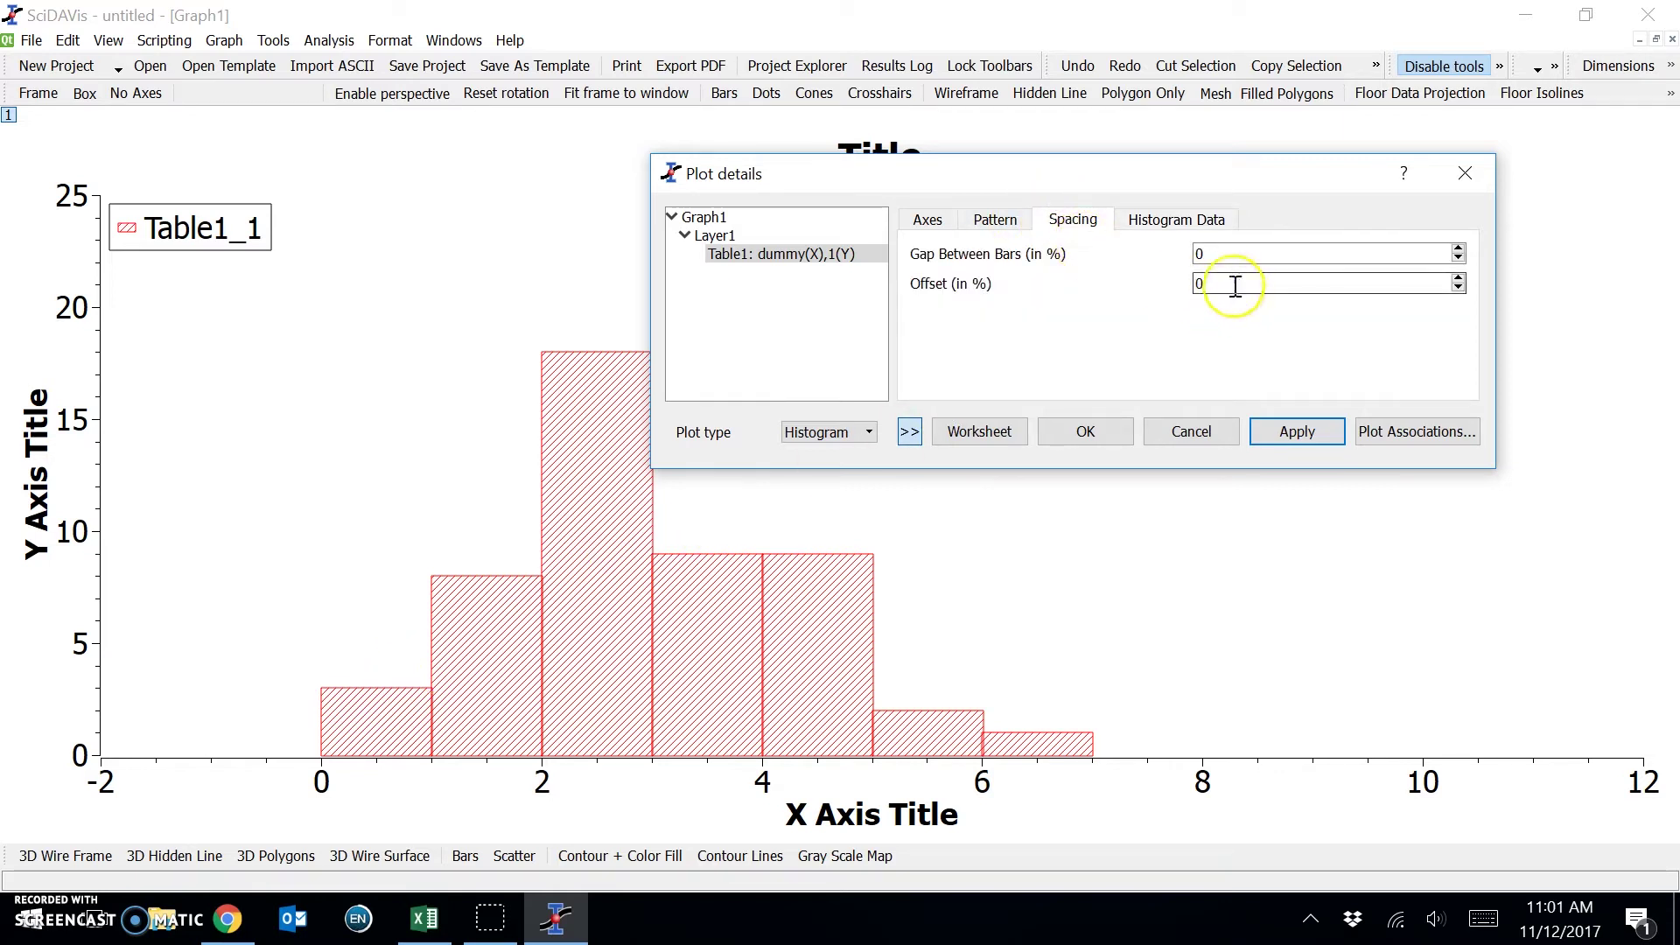
left_click(1205, 283)
left_click_drag(1204, 283, 1189, 286)
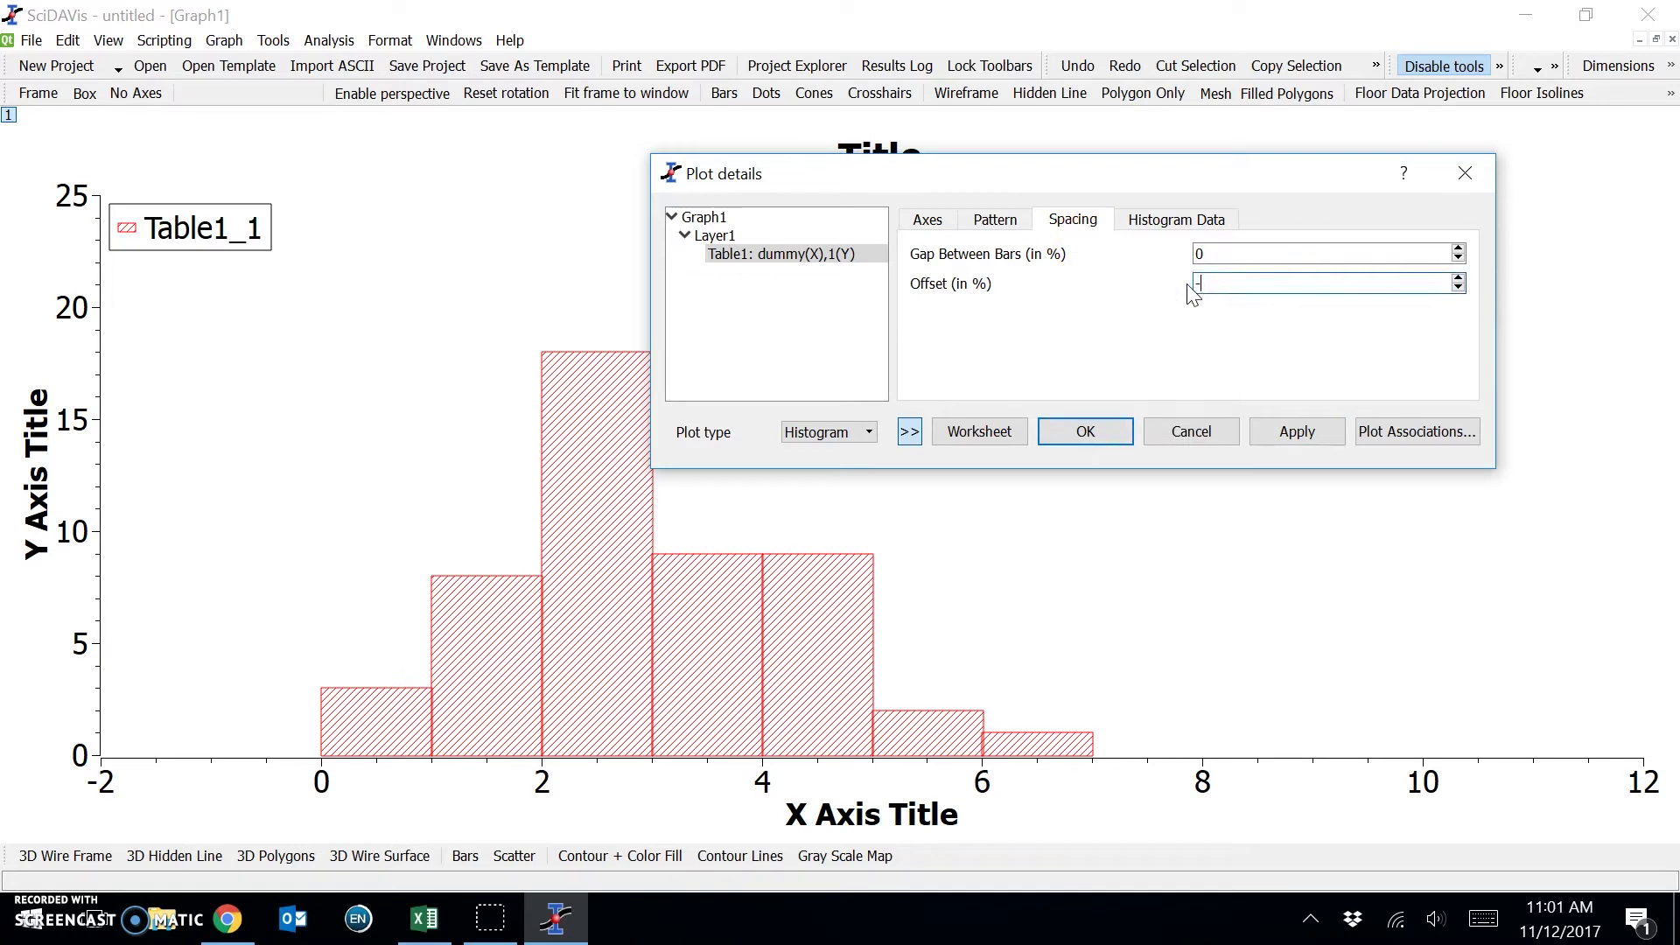
left_click(1283, 433)
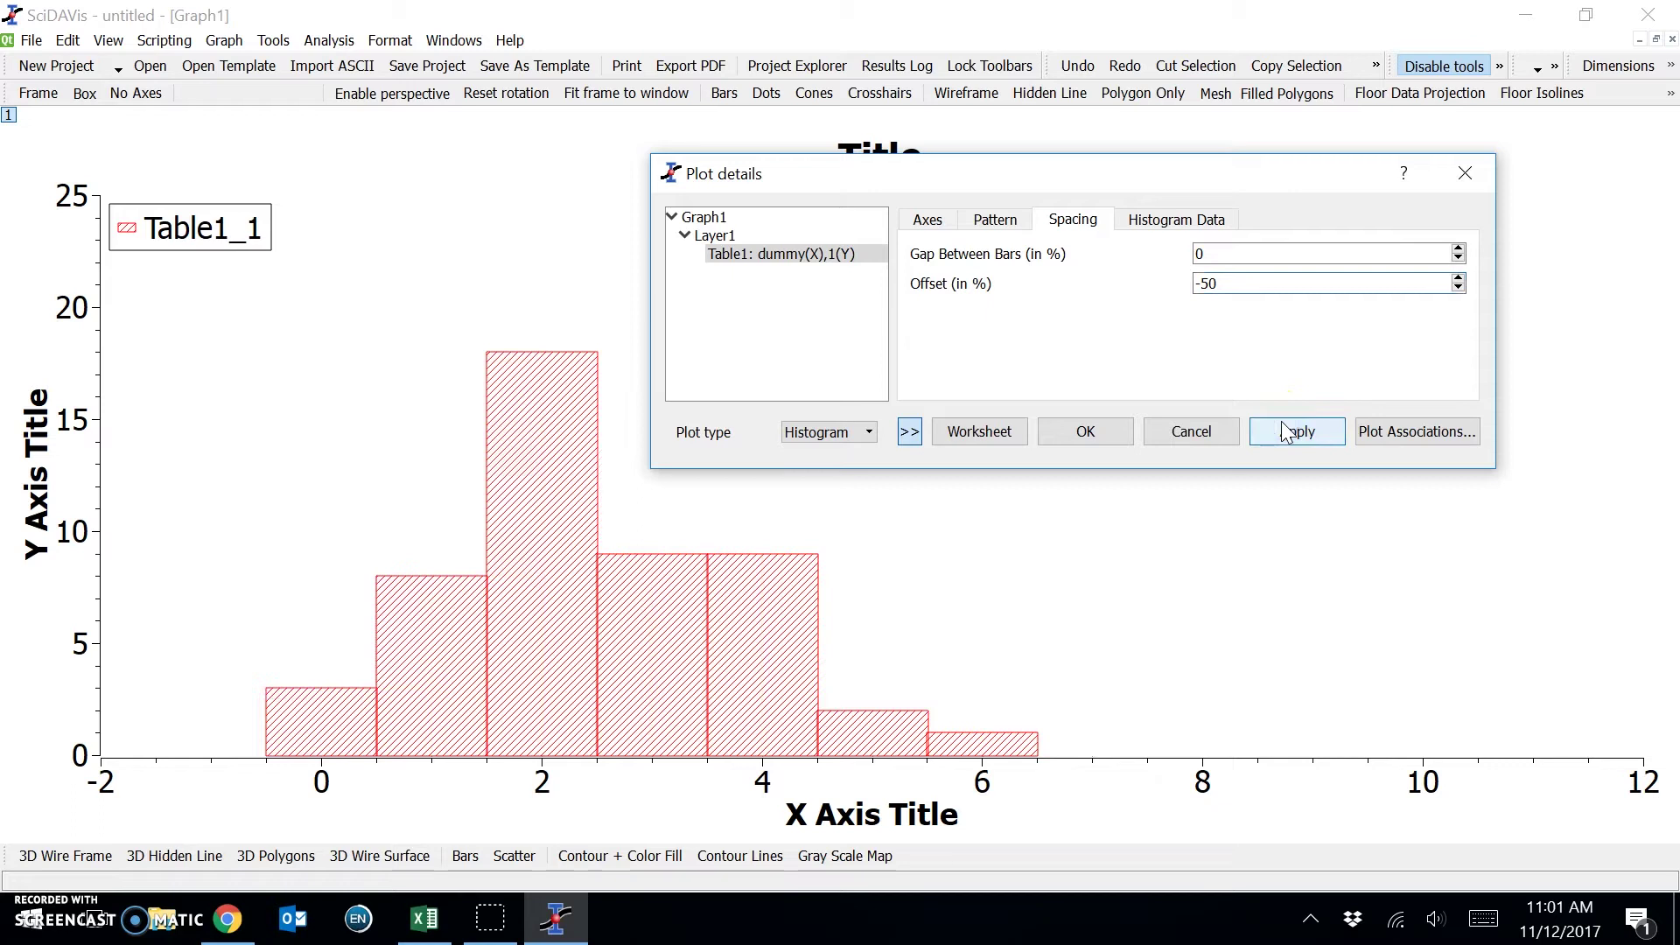
left_click(1085, 429)
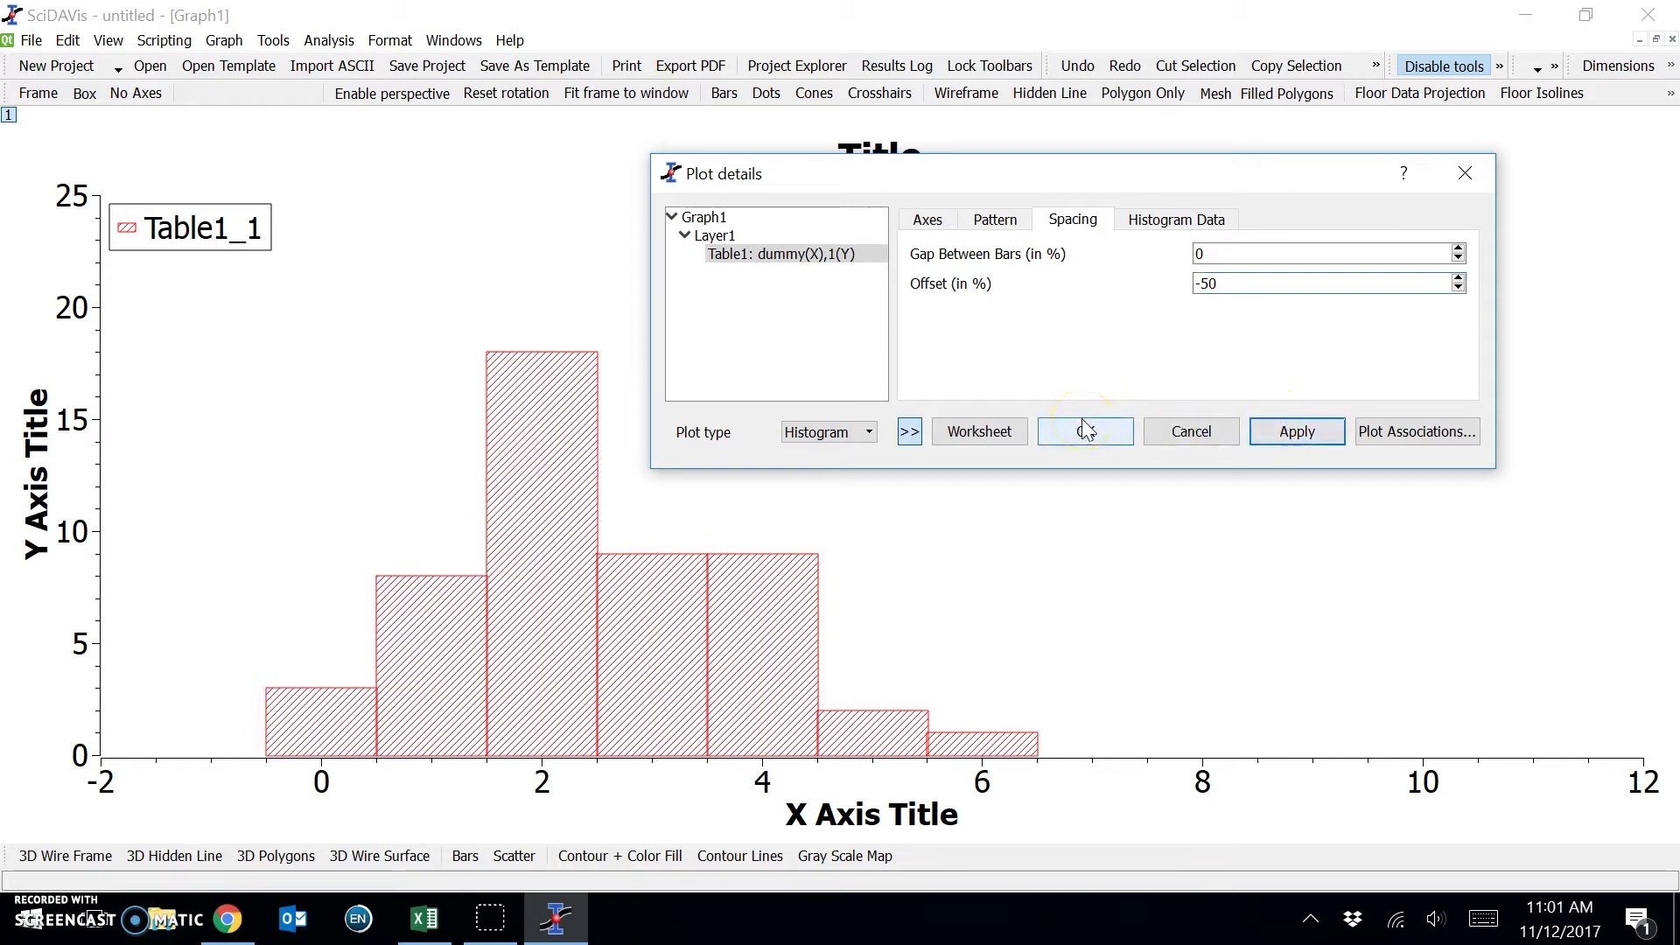
left_click(1085, 430)
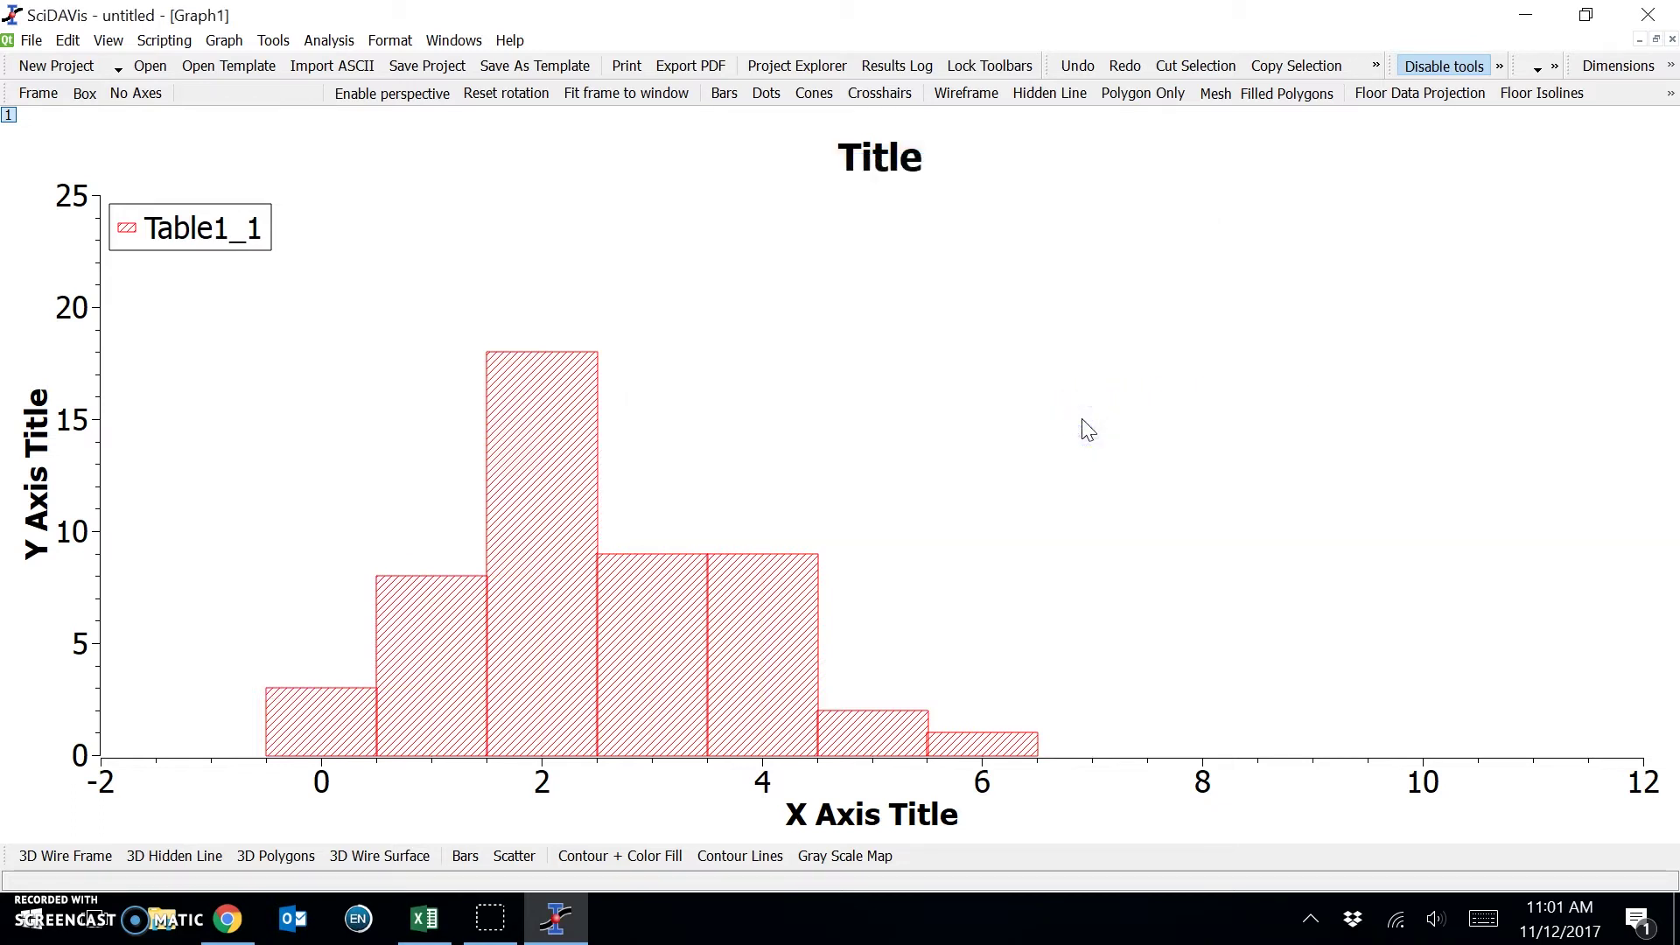
Change the x-axis scale end from 12 to 8, keeping the -2 start.
double_click(1204, 783)
left_click(760, 341)
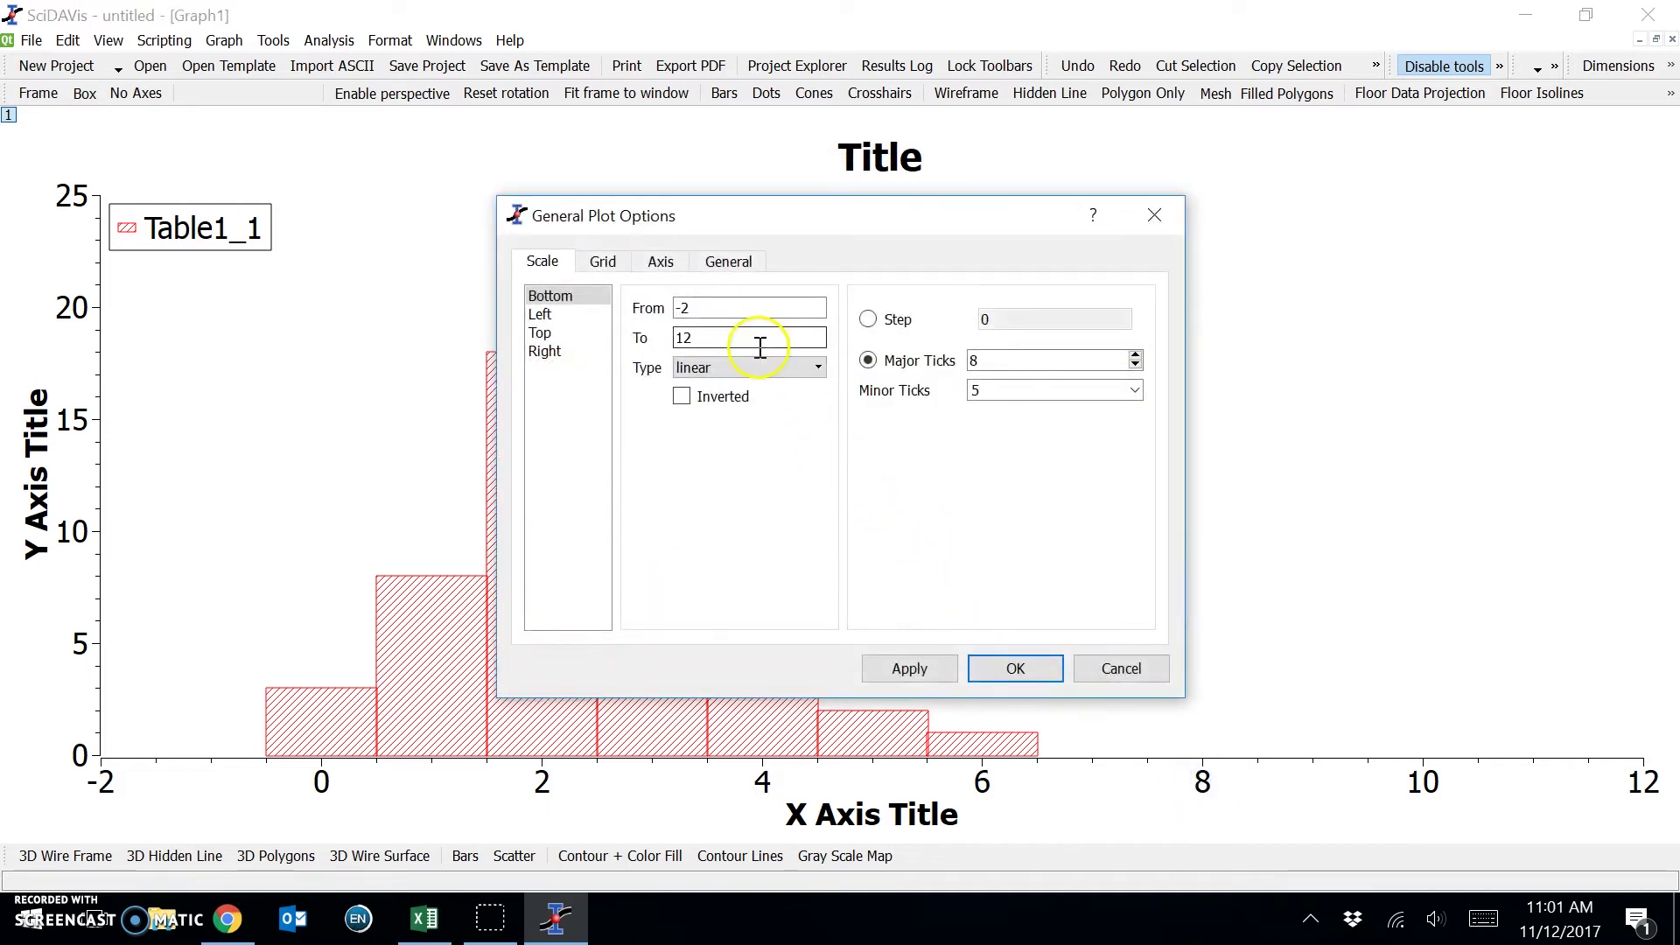
left_click(715, 309)
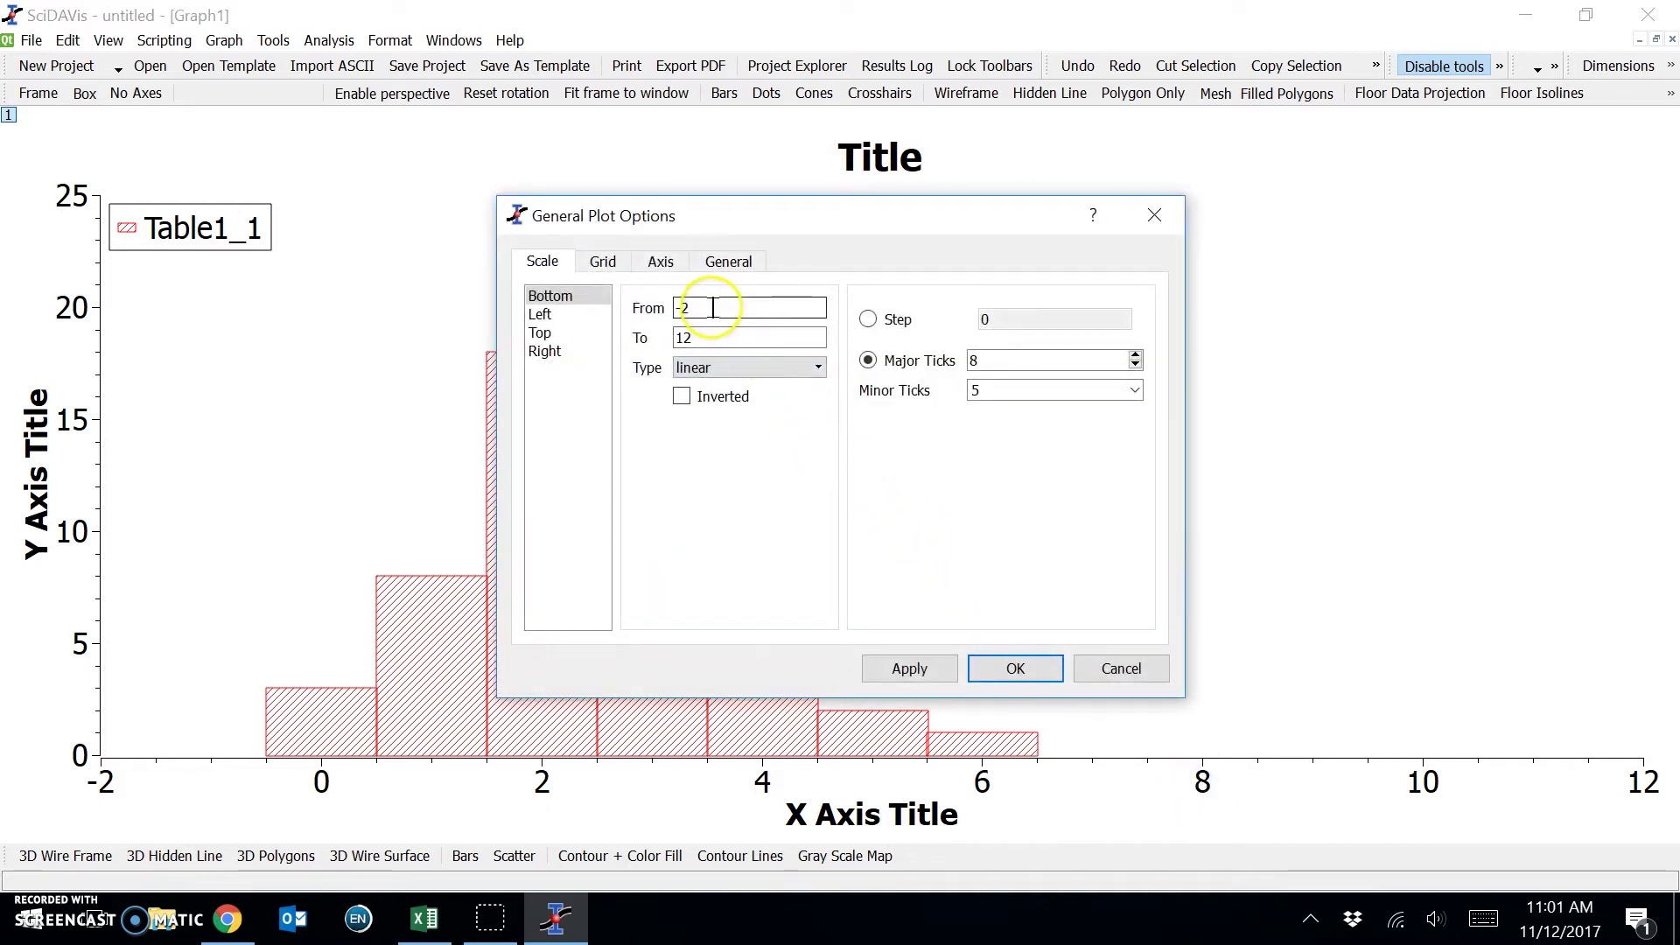
left_click(697, 338)
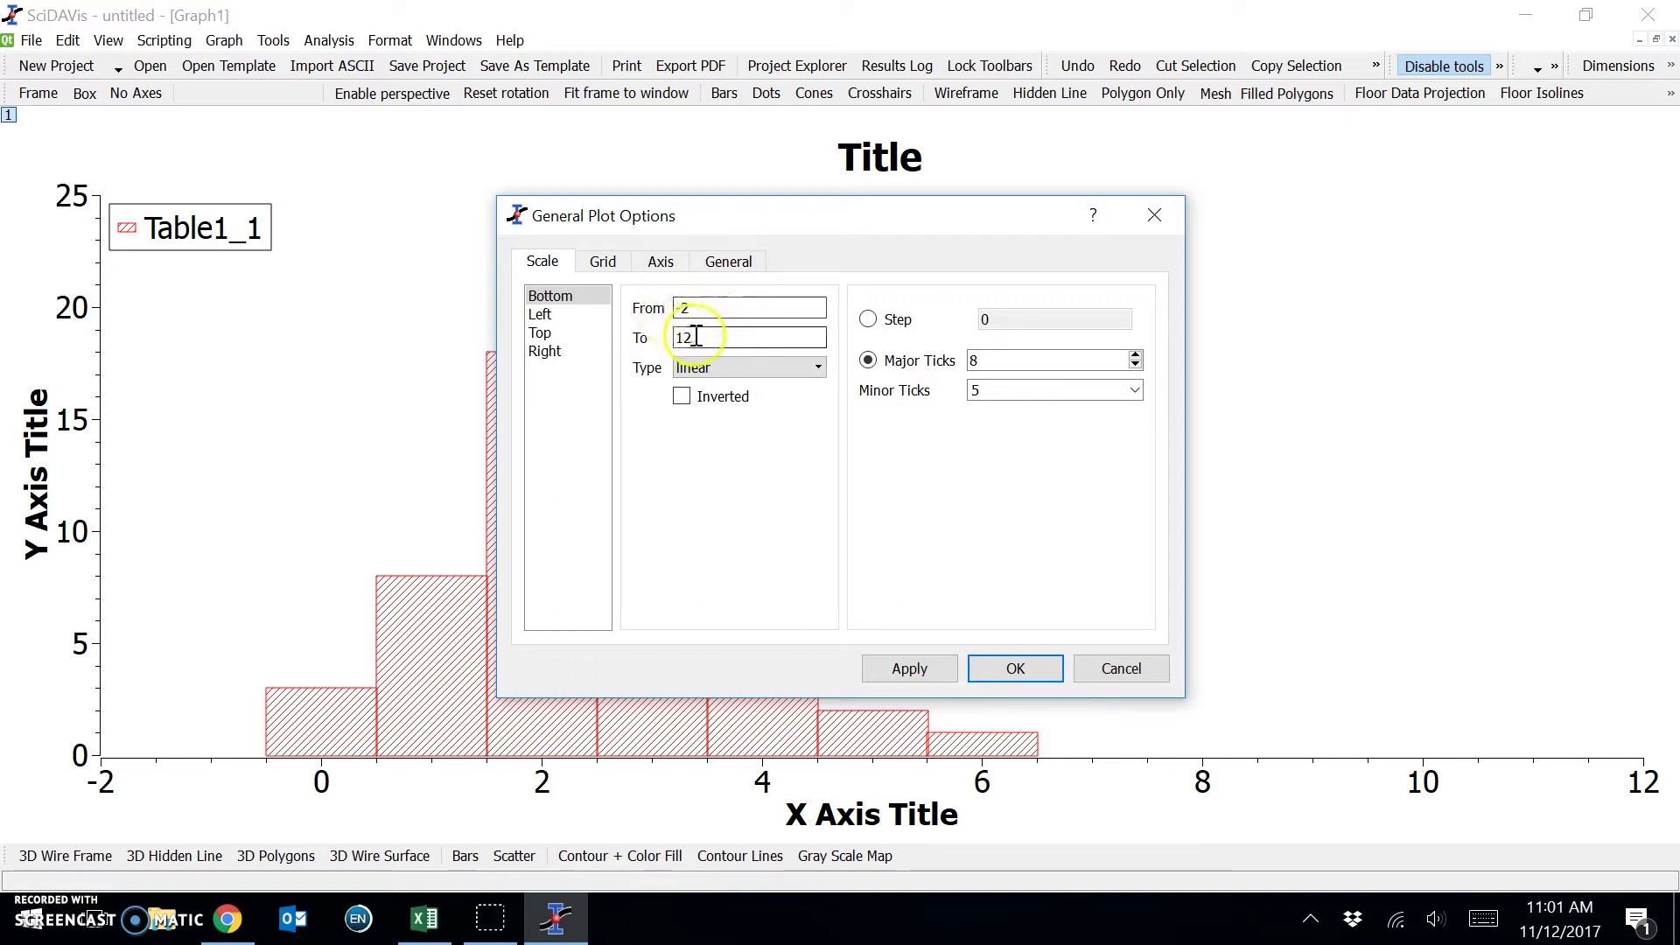
left_click_drag(696, 337, 645, 340)
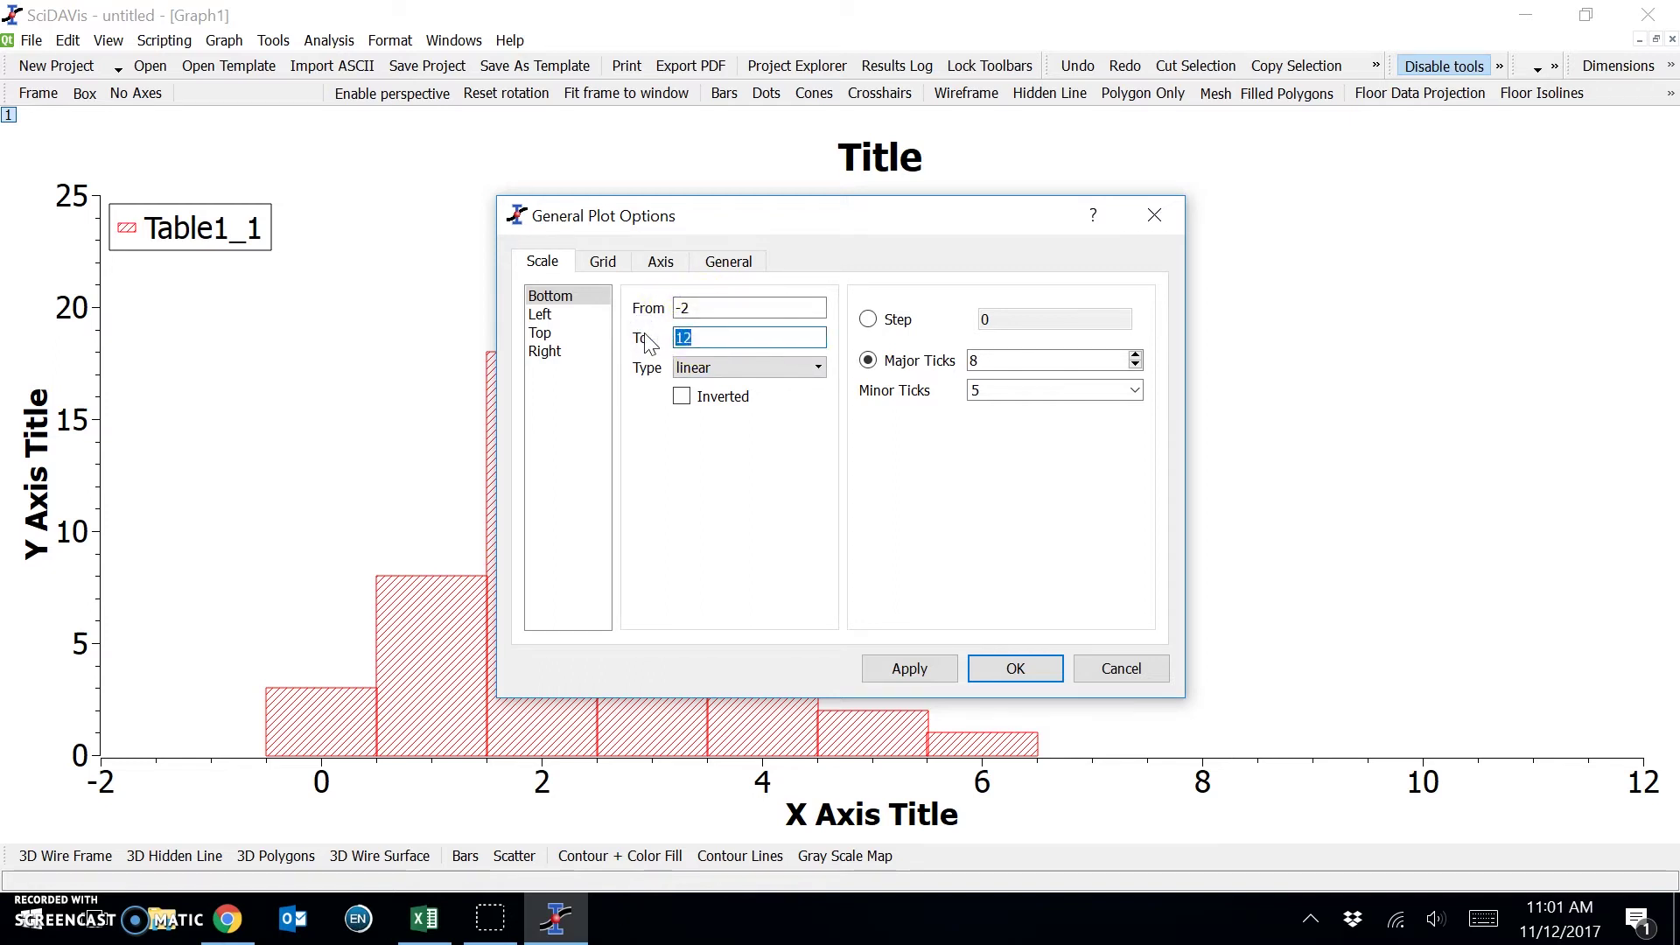
left_click(919, 668)
left_click(1017, 670)
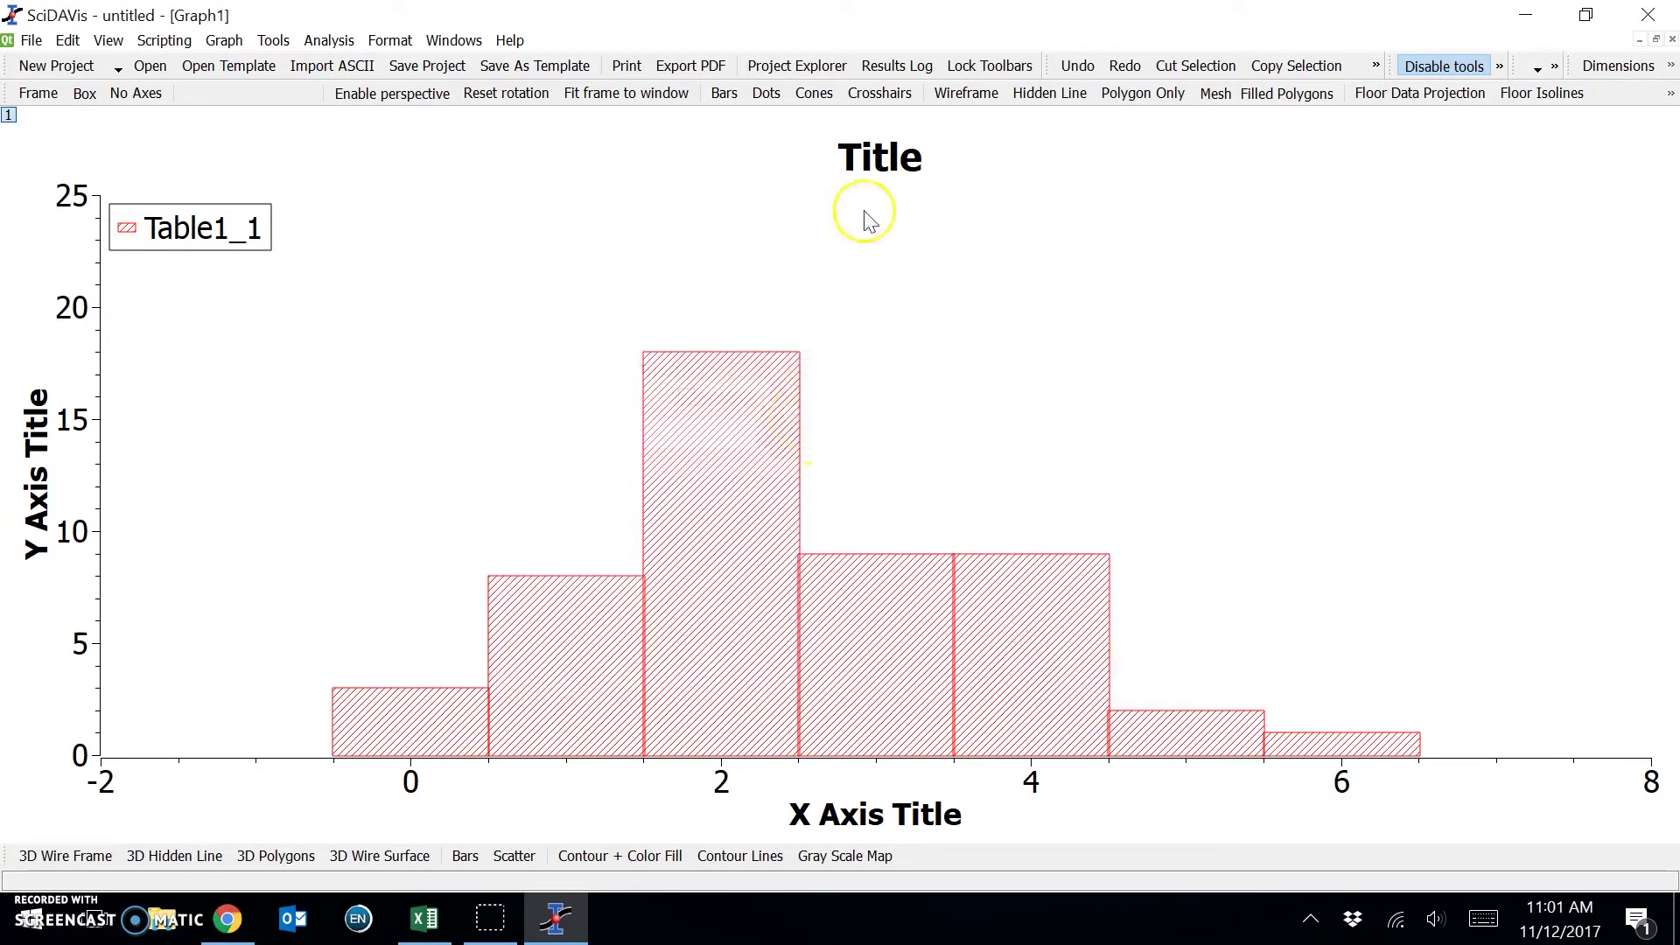
Title the graph 'Graph B' and label the x-axis 'Counts per 10 seconds'.
double_click(889, 161)
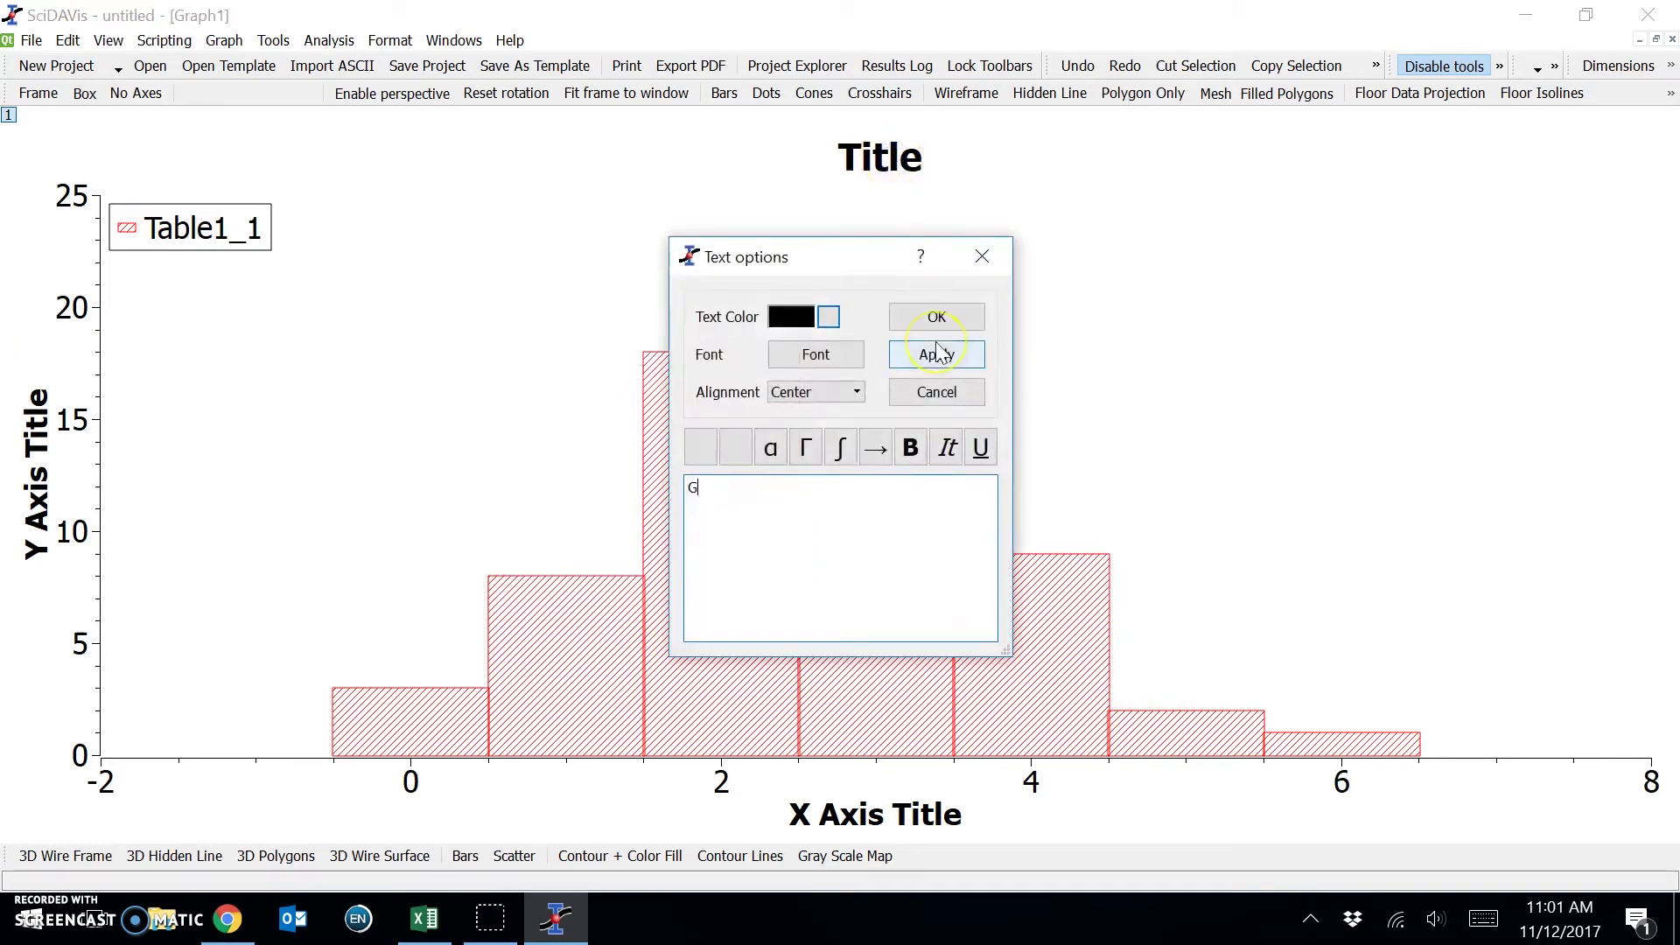
type("Graph B")
left_click(936, 317)
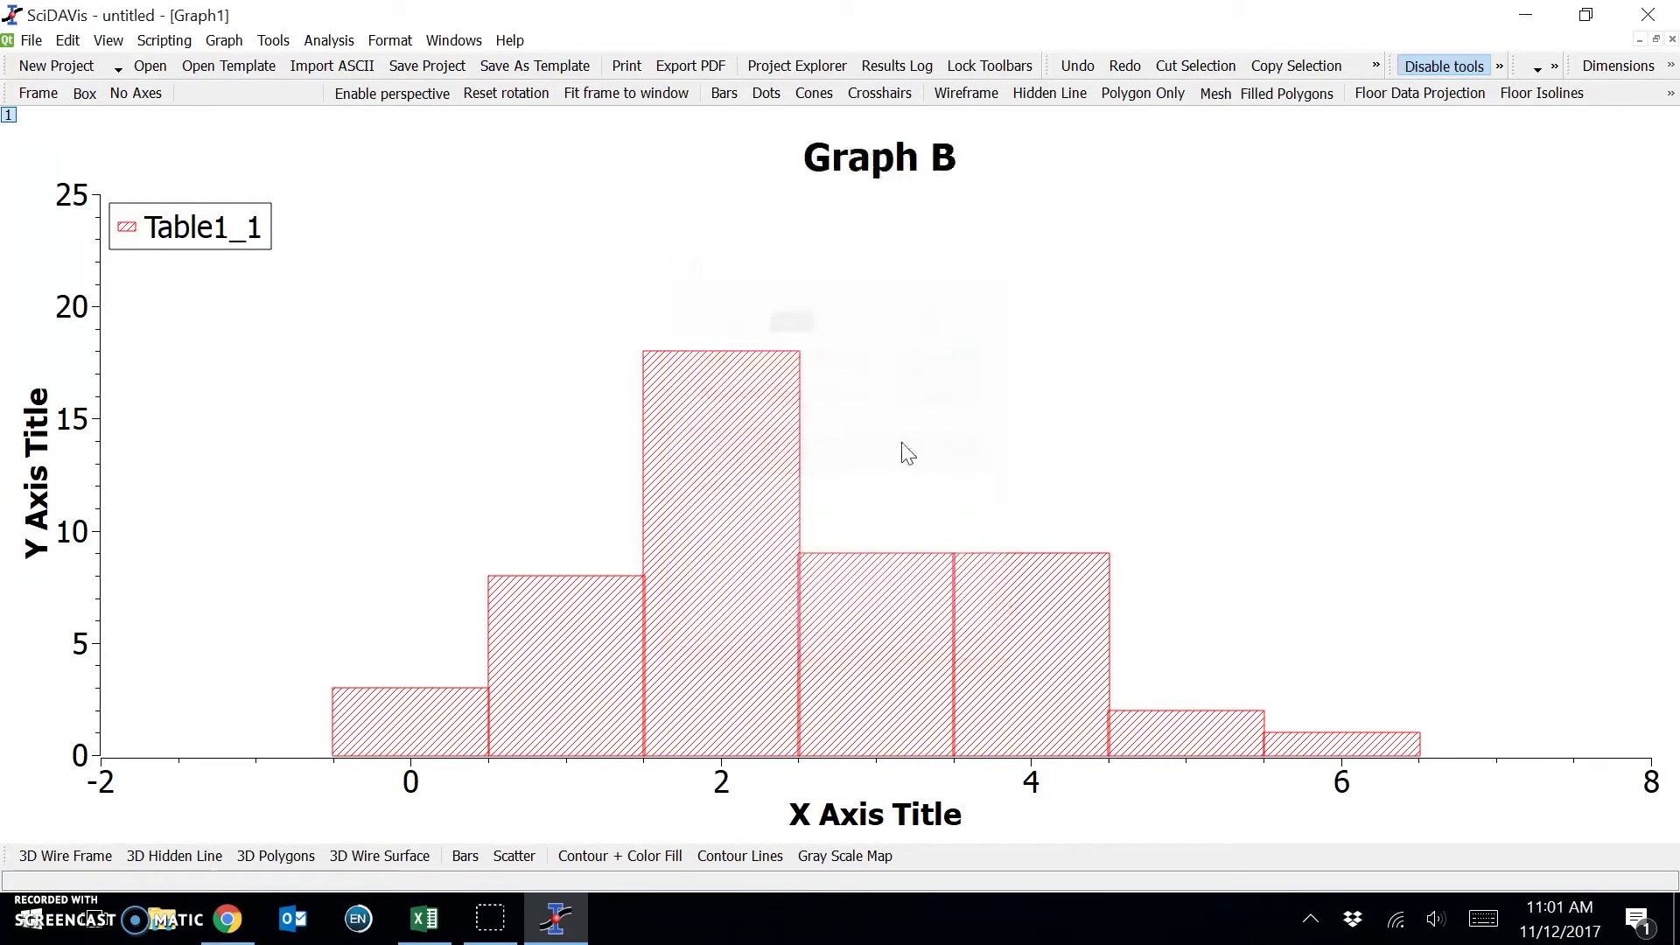
double_click(923, 810)
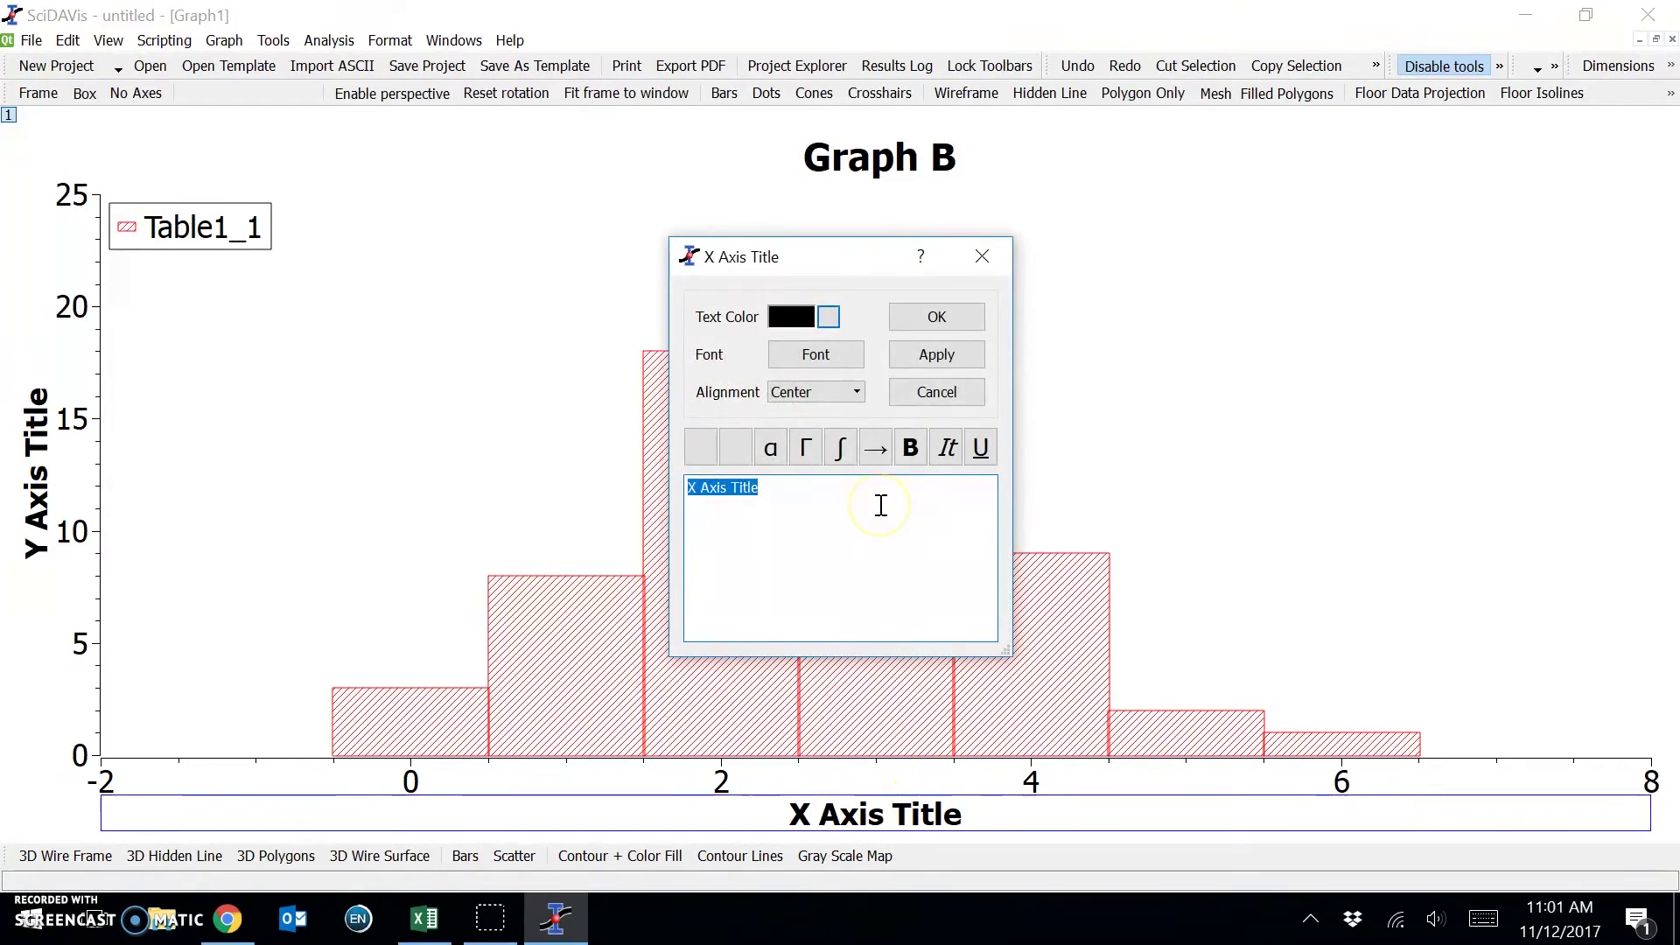
type("Counts per 10")
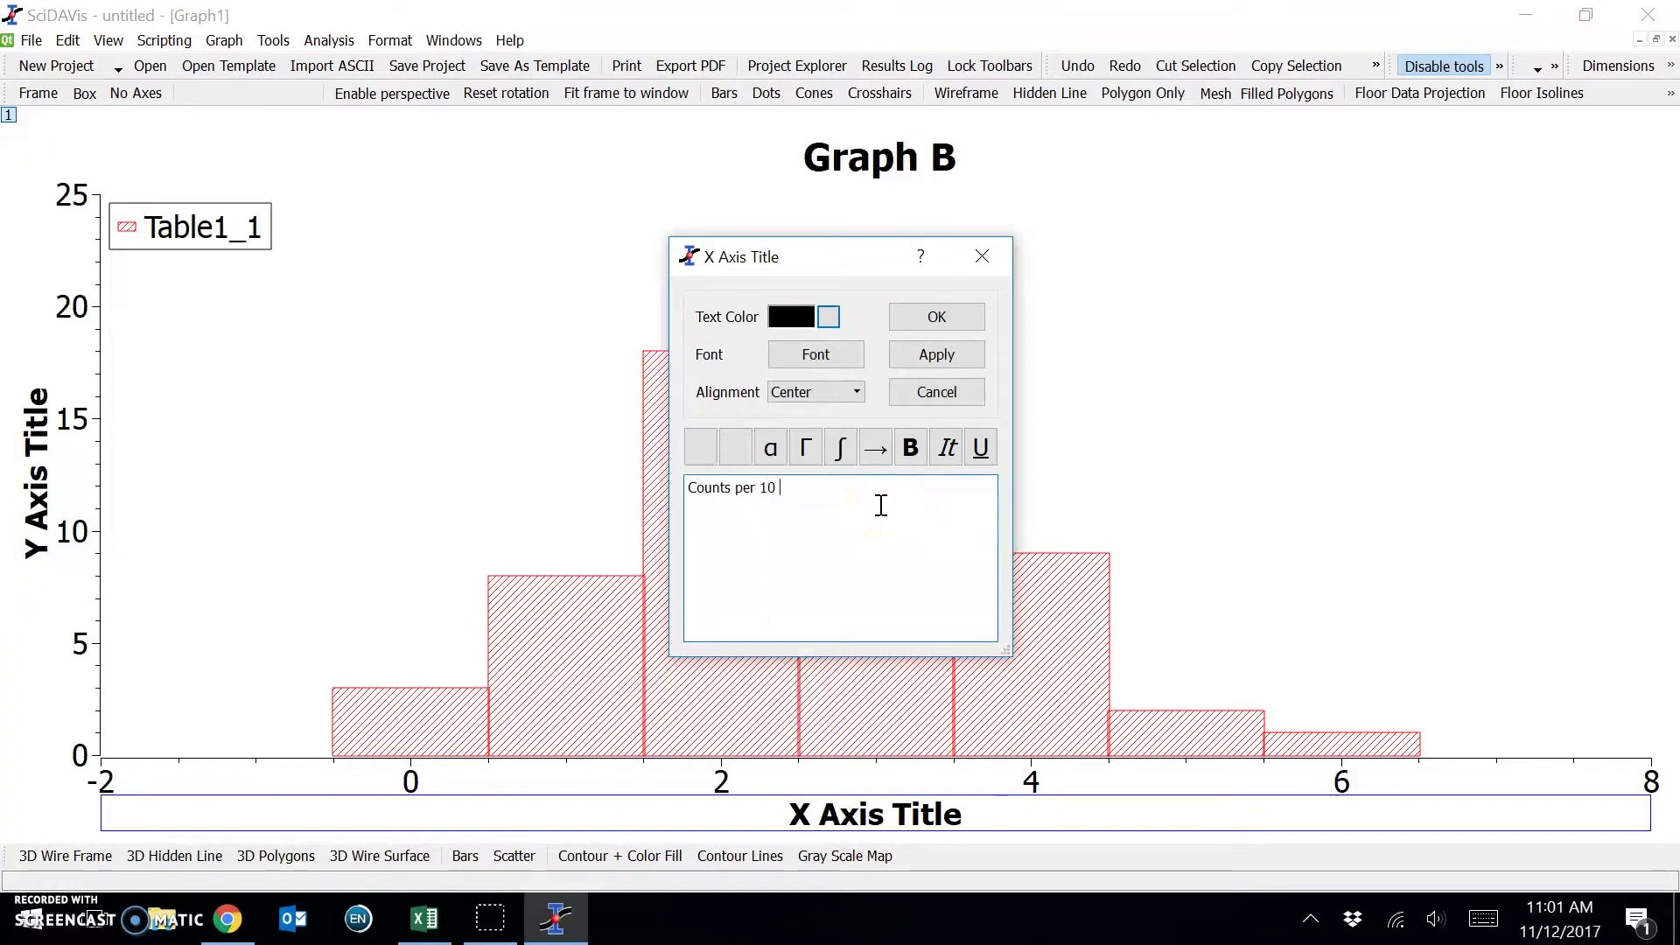
type(" seconds")
left_click(953, 343)
left_click(941, 318)
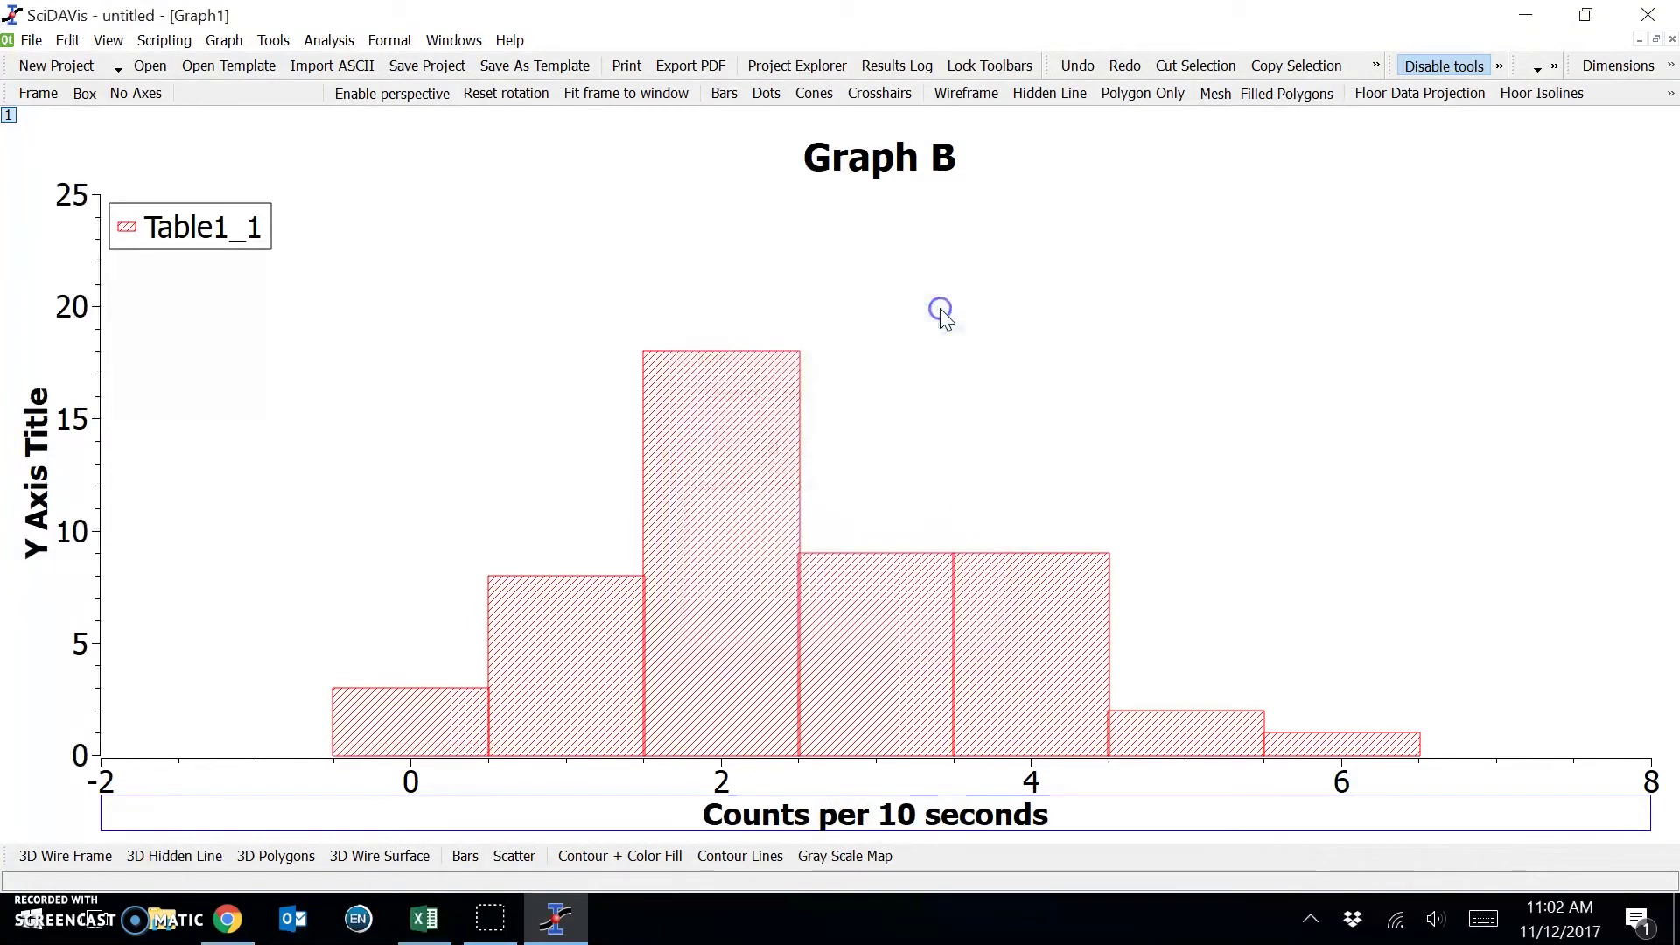
Label the y-axis 'Frequency'.
left_click(35, 490)
double_click(35, 490)
type("Frequency")
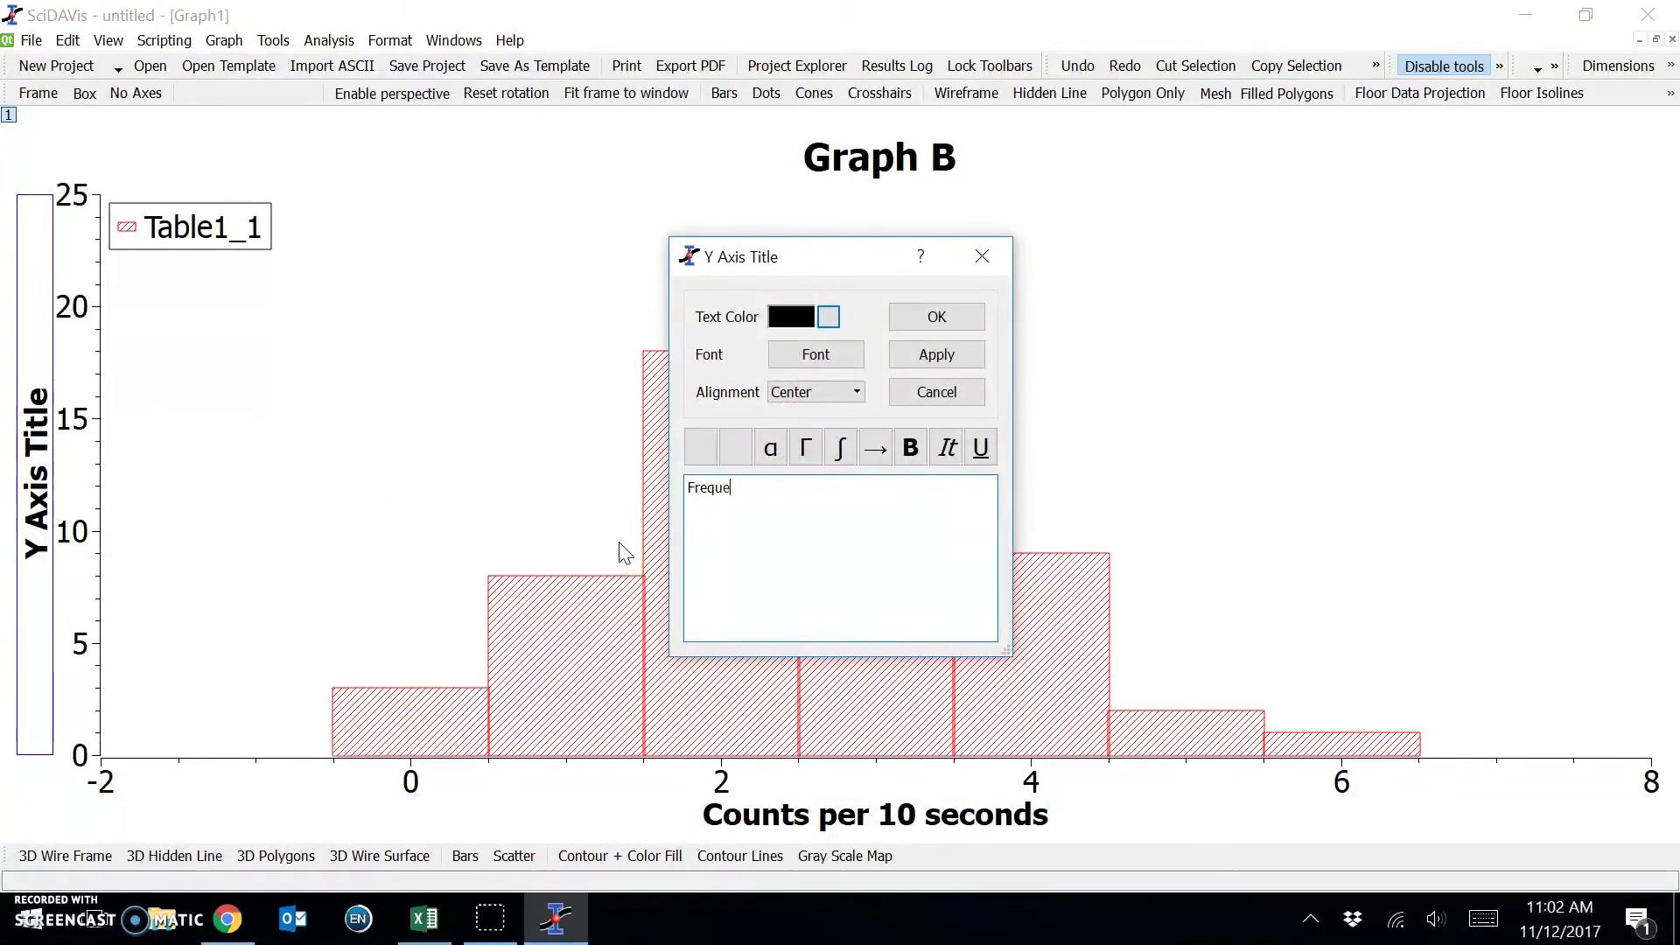
left_click(652, 538)
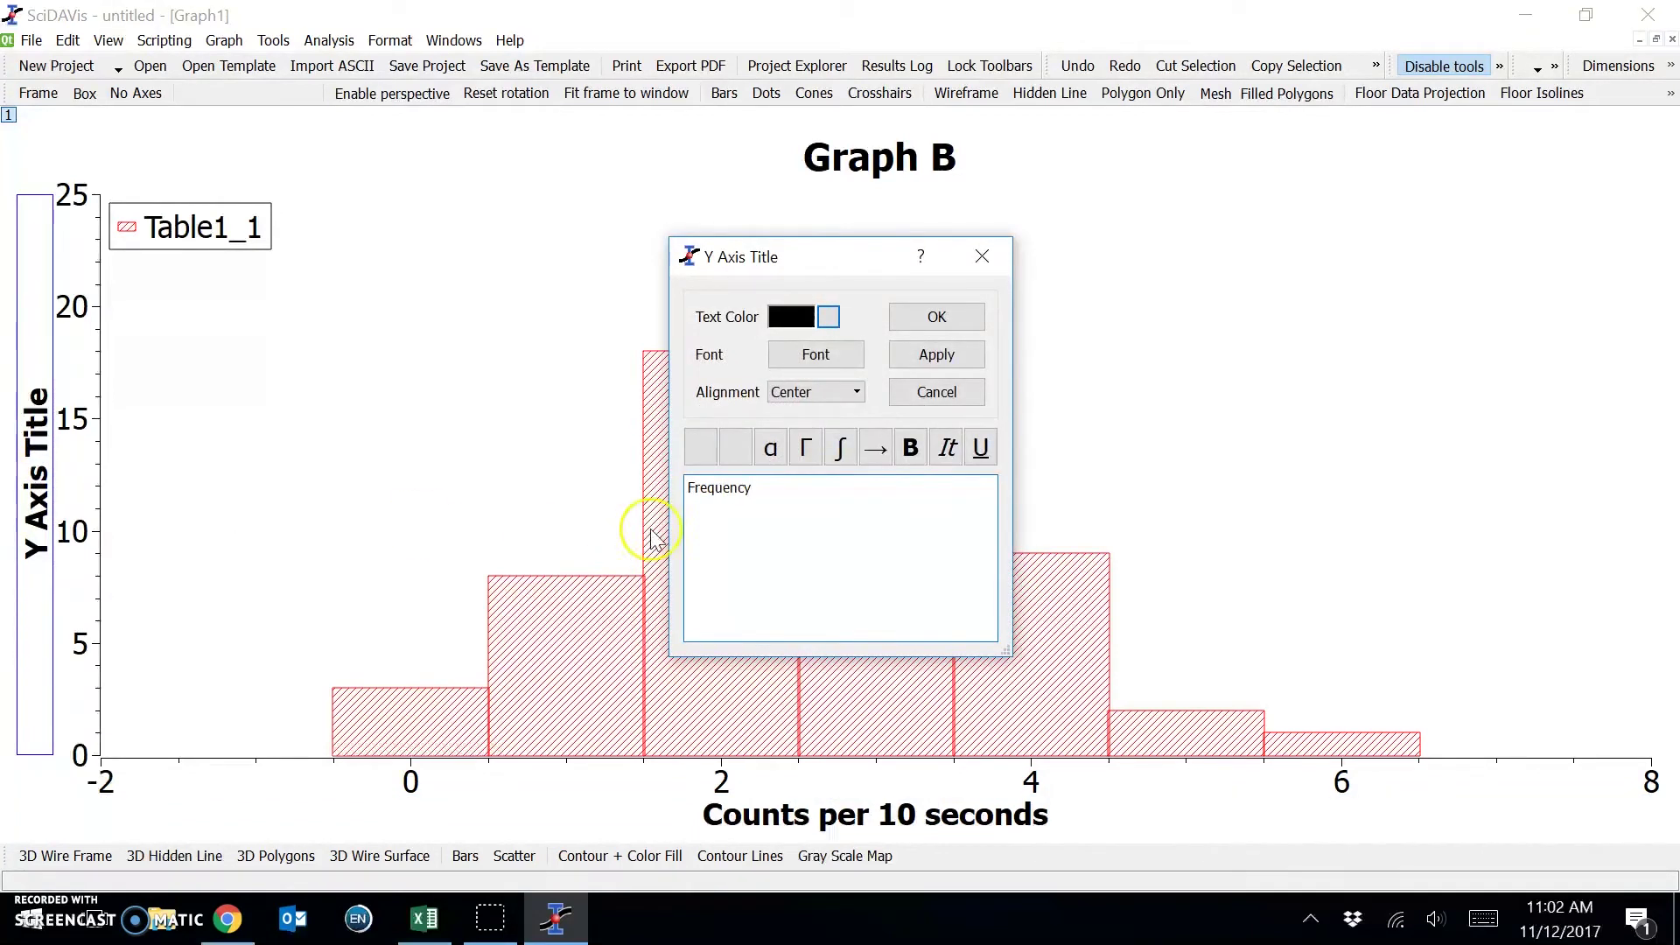
left_click(937, 319)
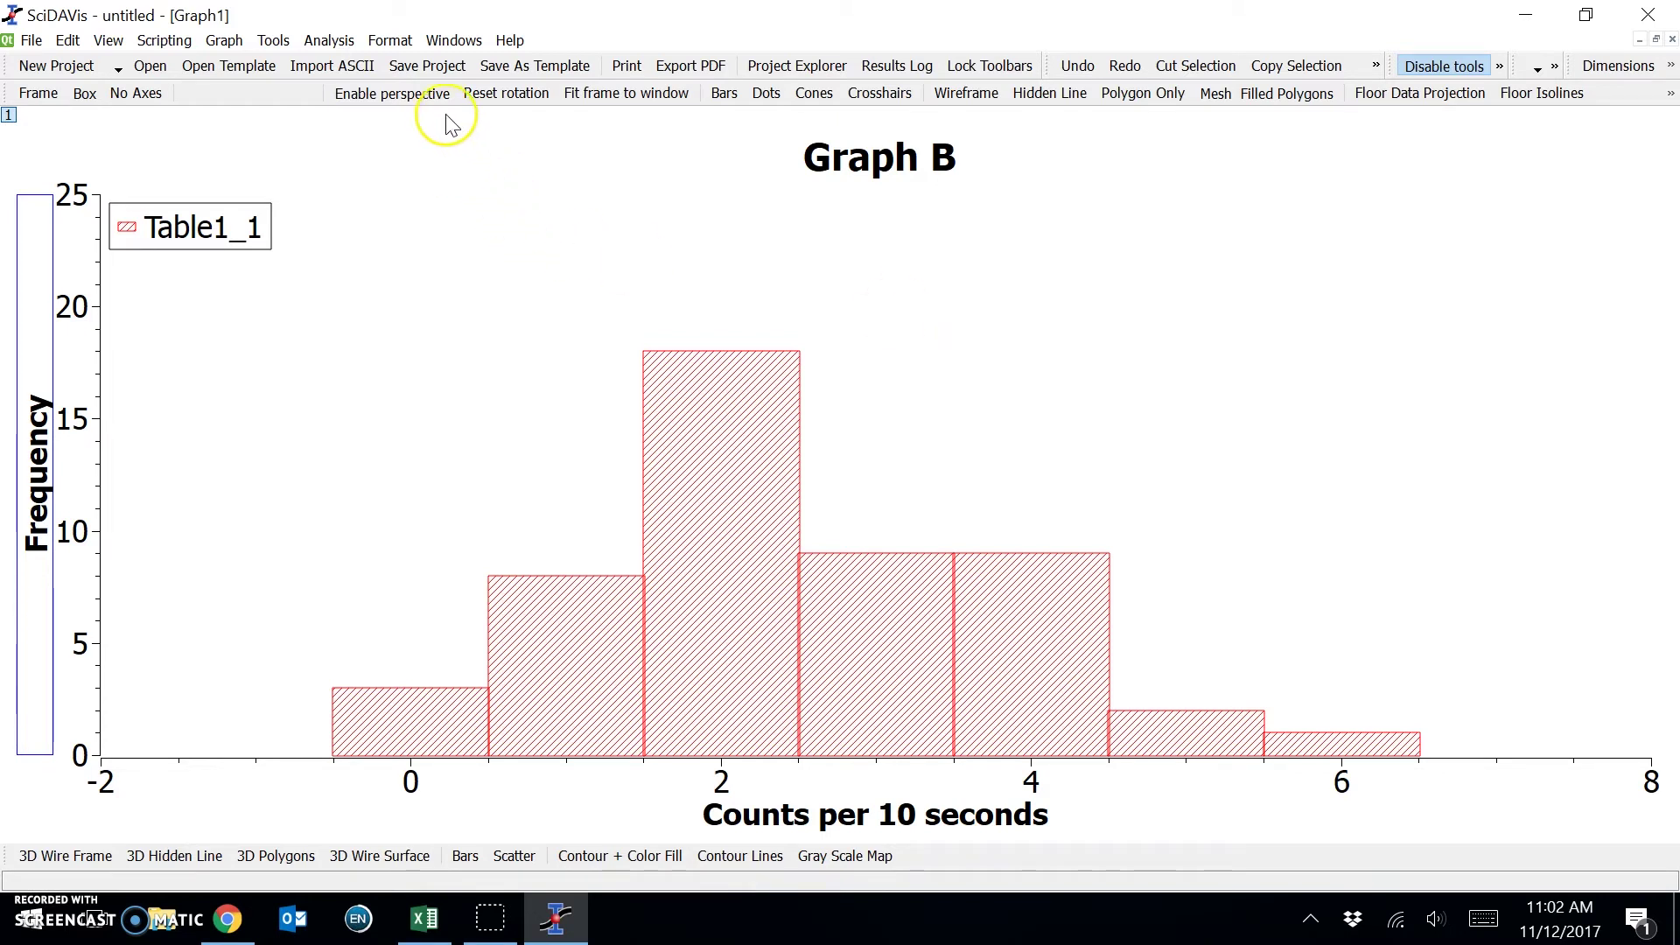
Bring Table1 to the front via the Windows menu and create a new empty table, Table2.
left_click(439, 40)
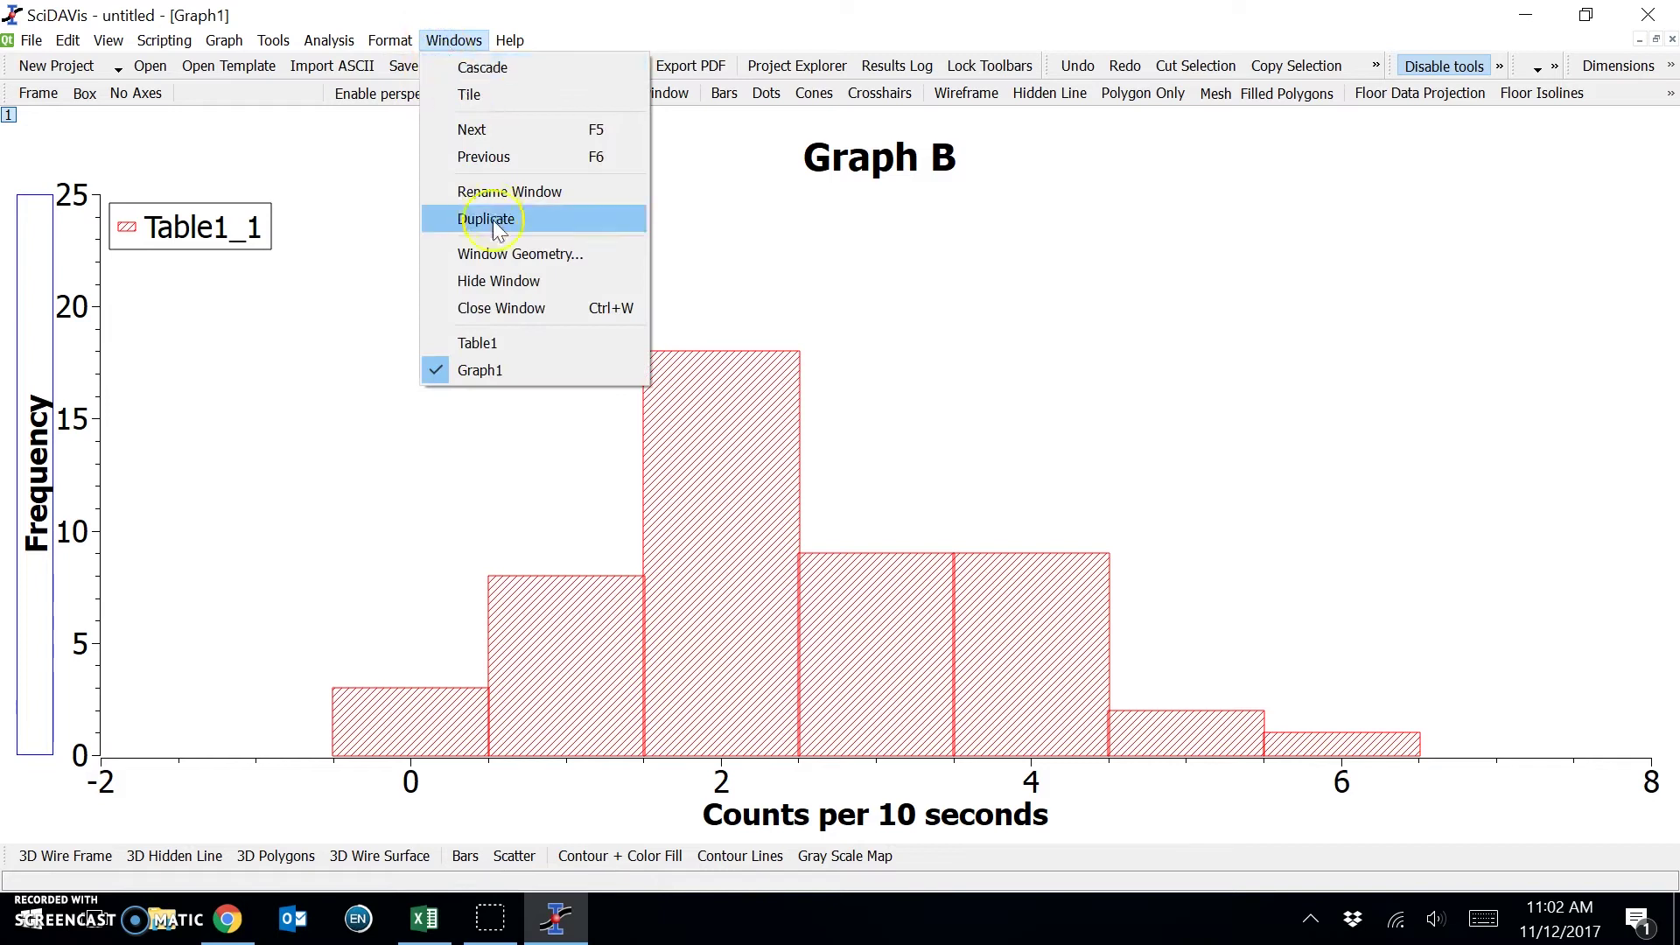
left_click(523, 345)
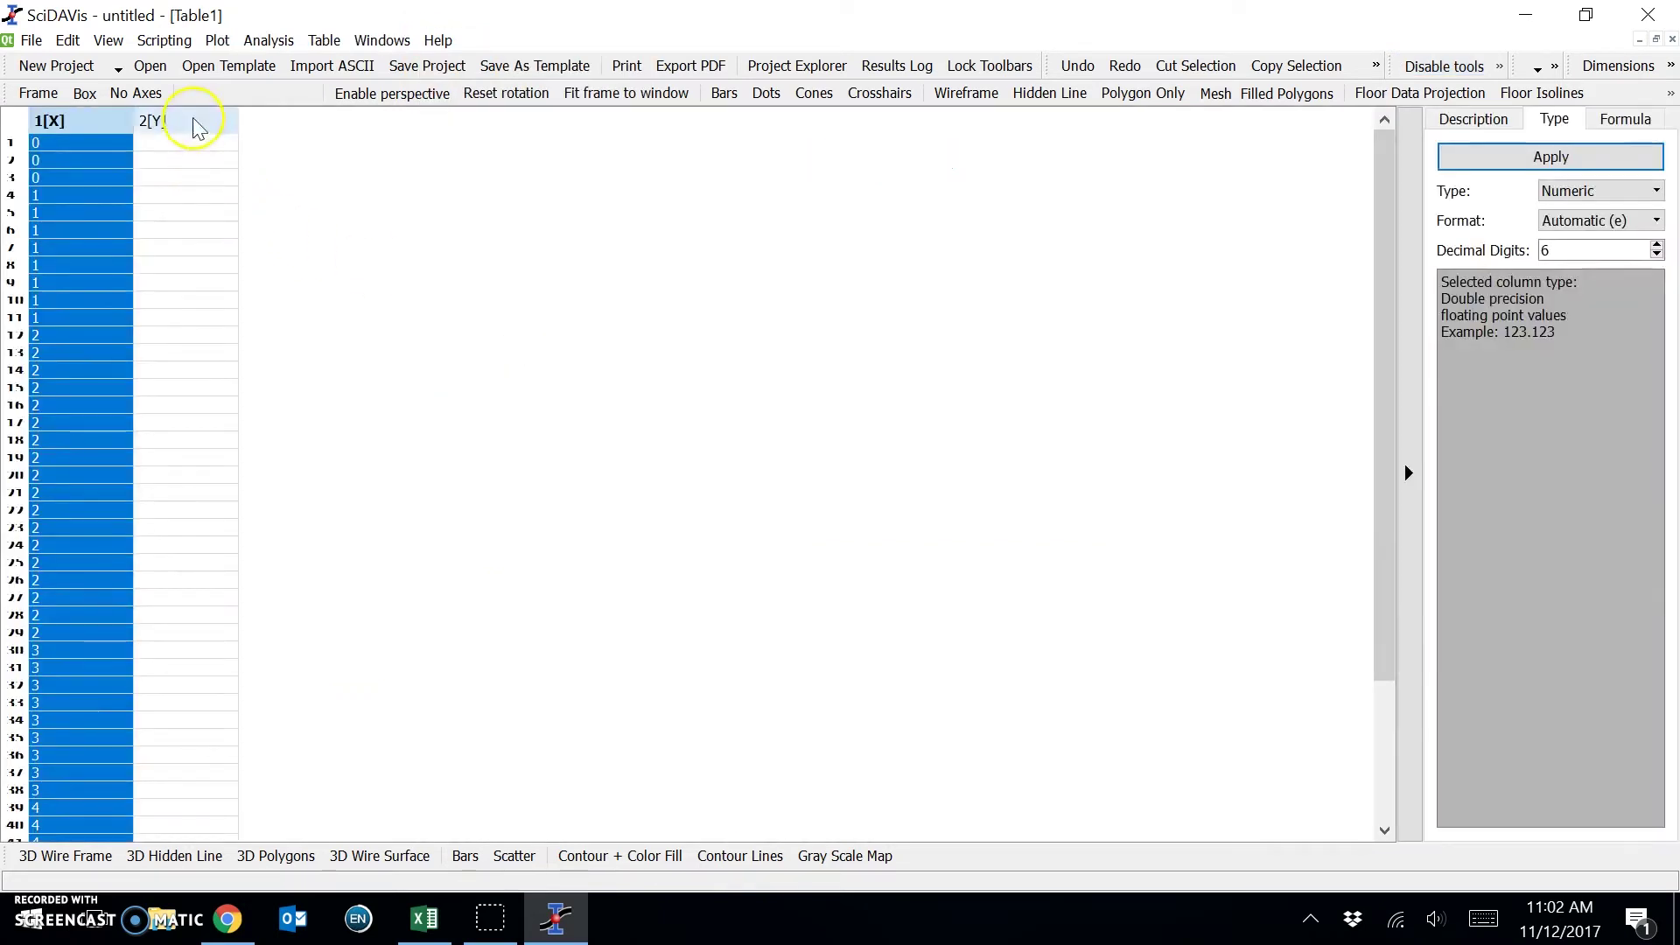
left_click(31, 40)
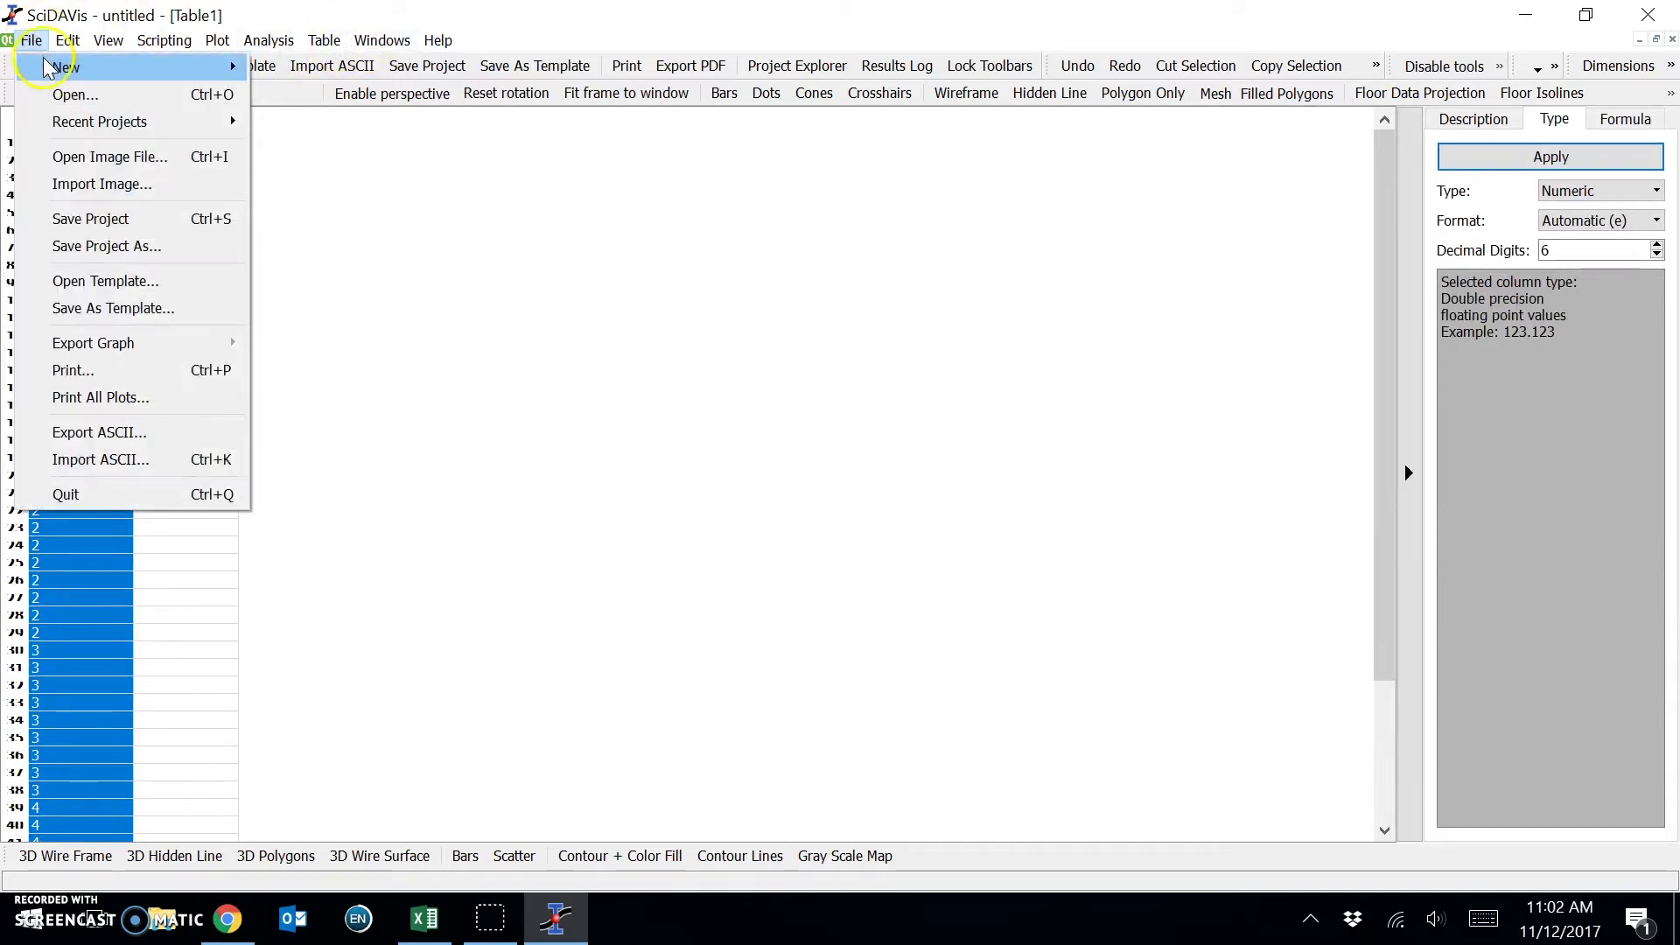
mouse_move(175, 67)
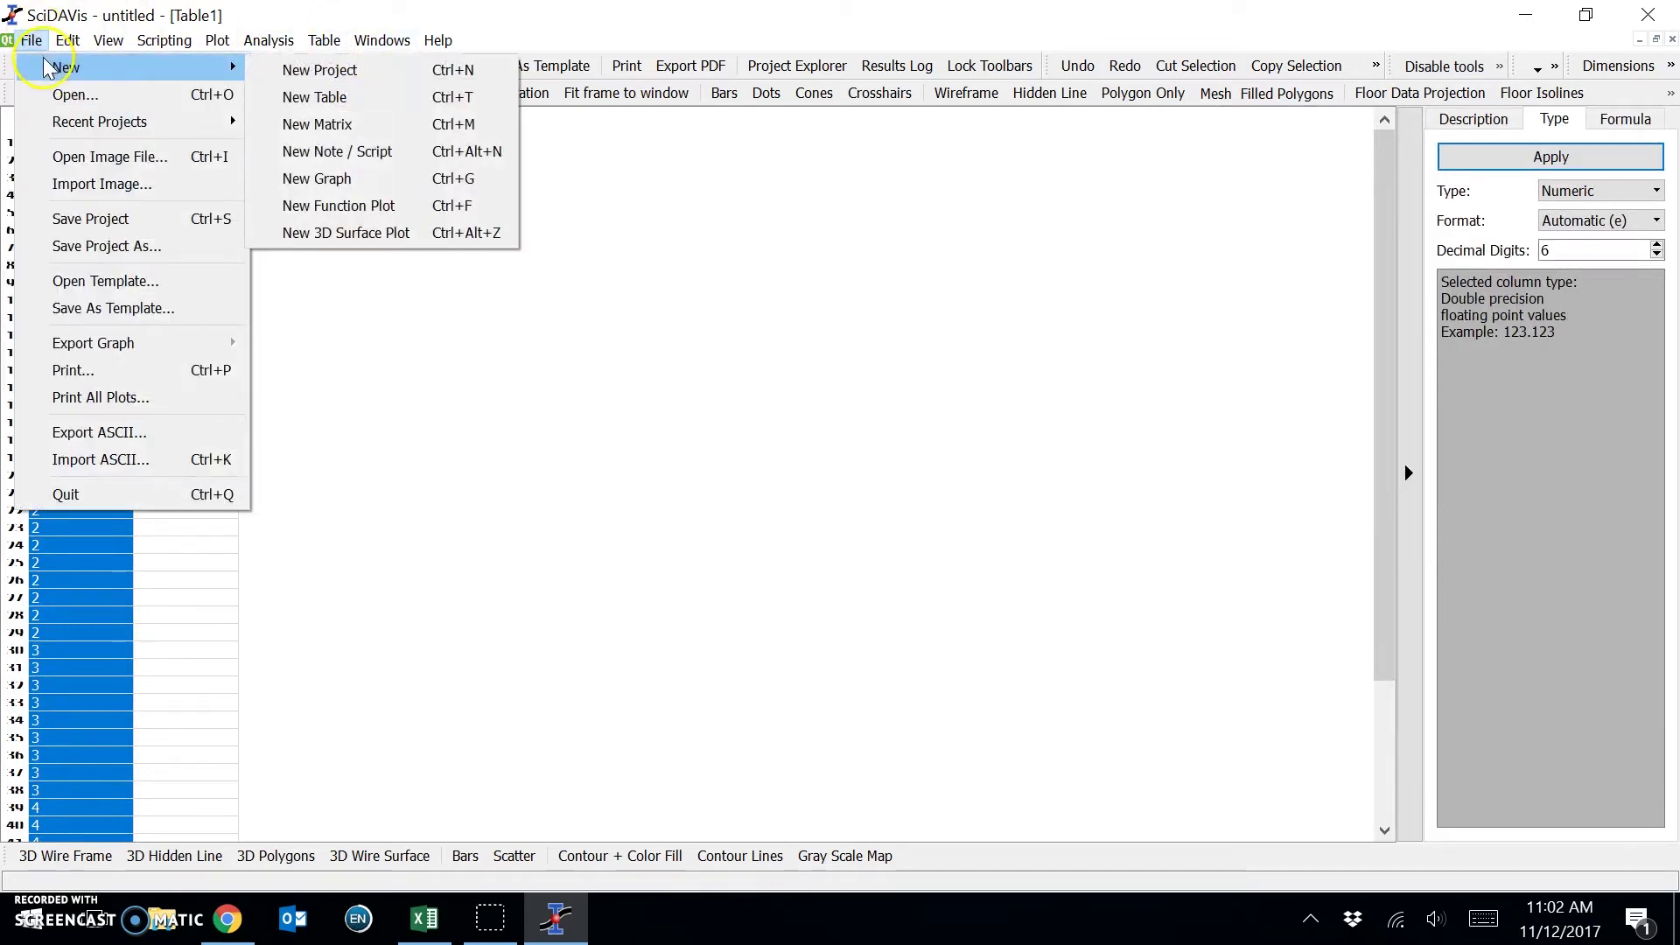
left_click(296, 98)
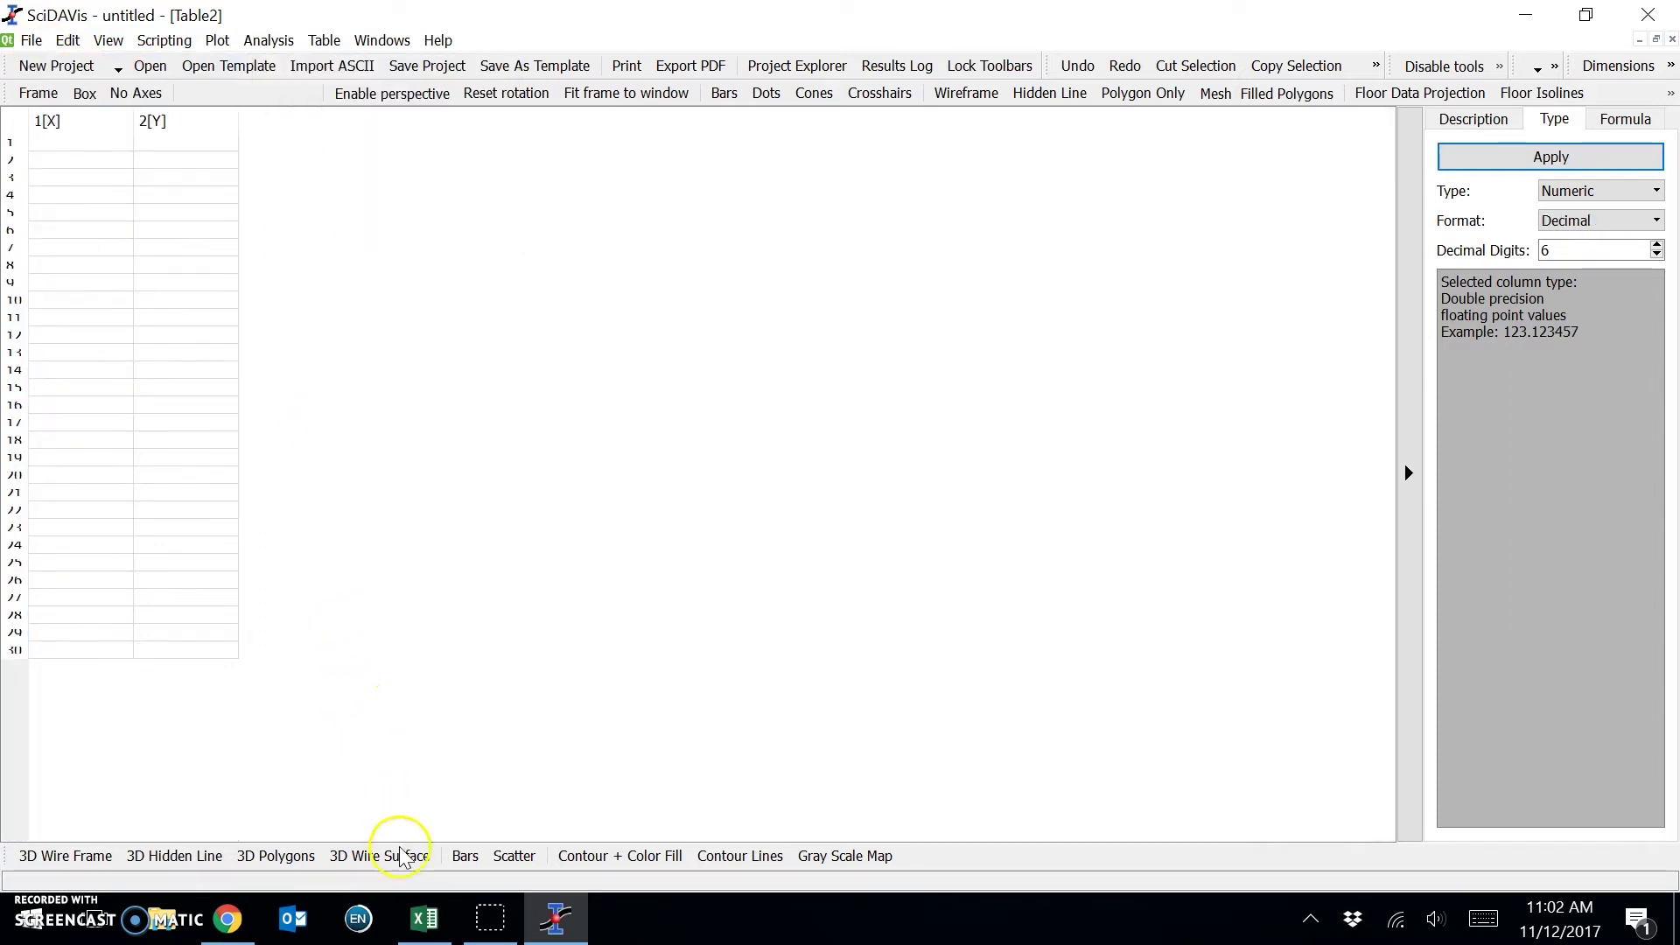
Copy the x values 0 to 6 from cells C7:C13 in Excel.
left_click(431, 921)
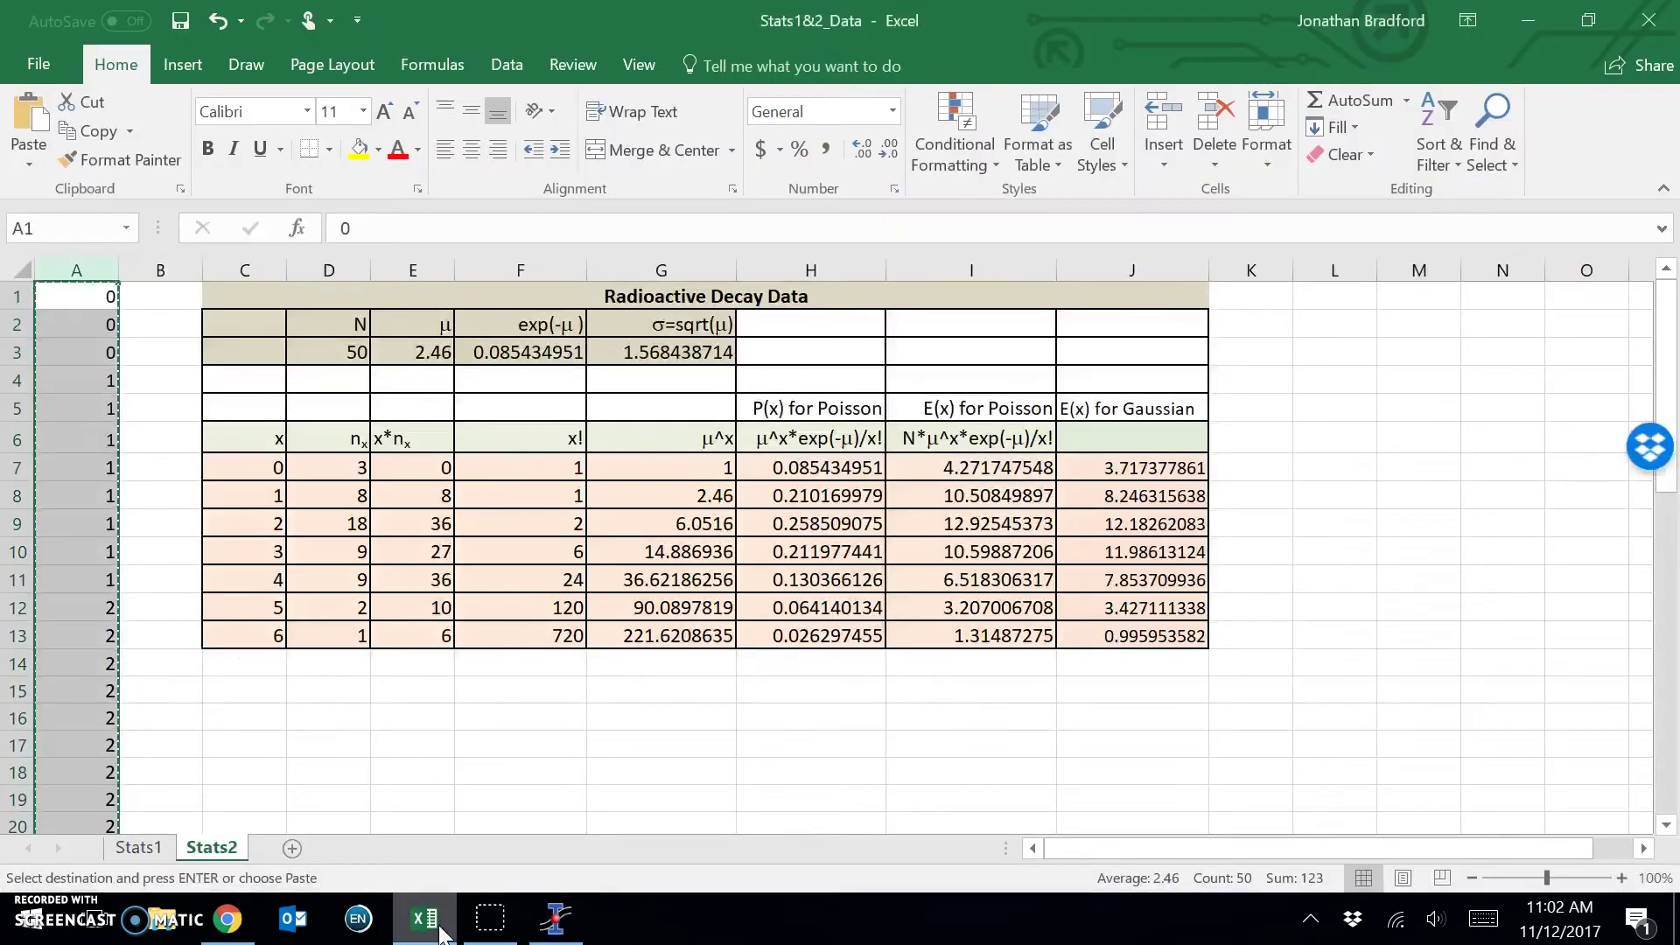
left_click_drag(240, 467, 225, 644)
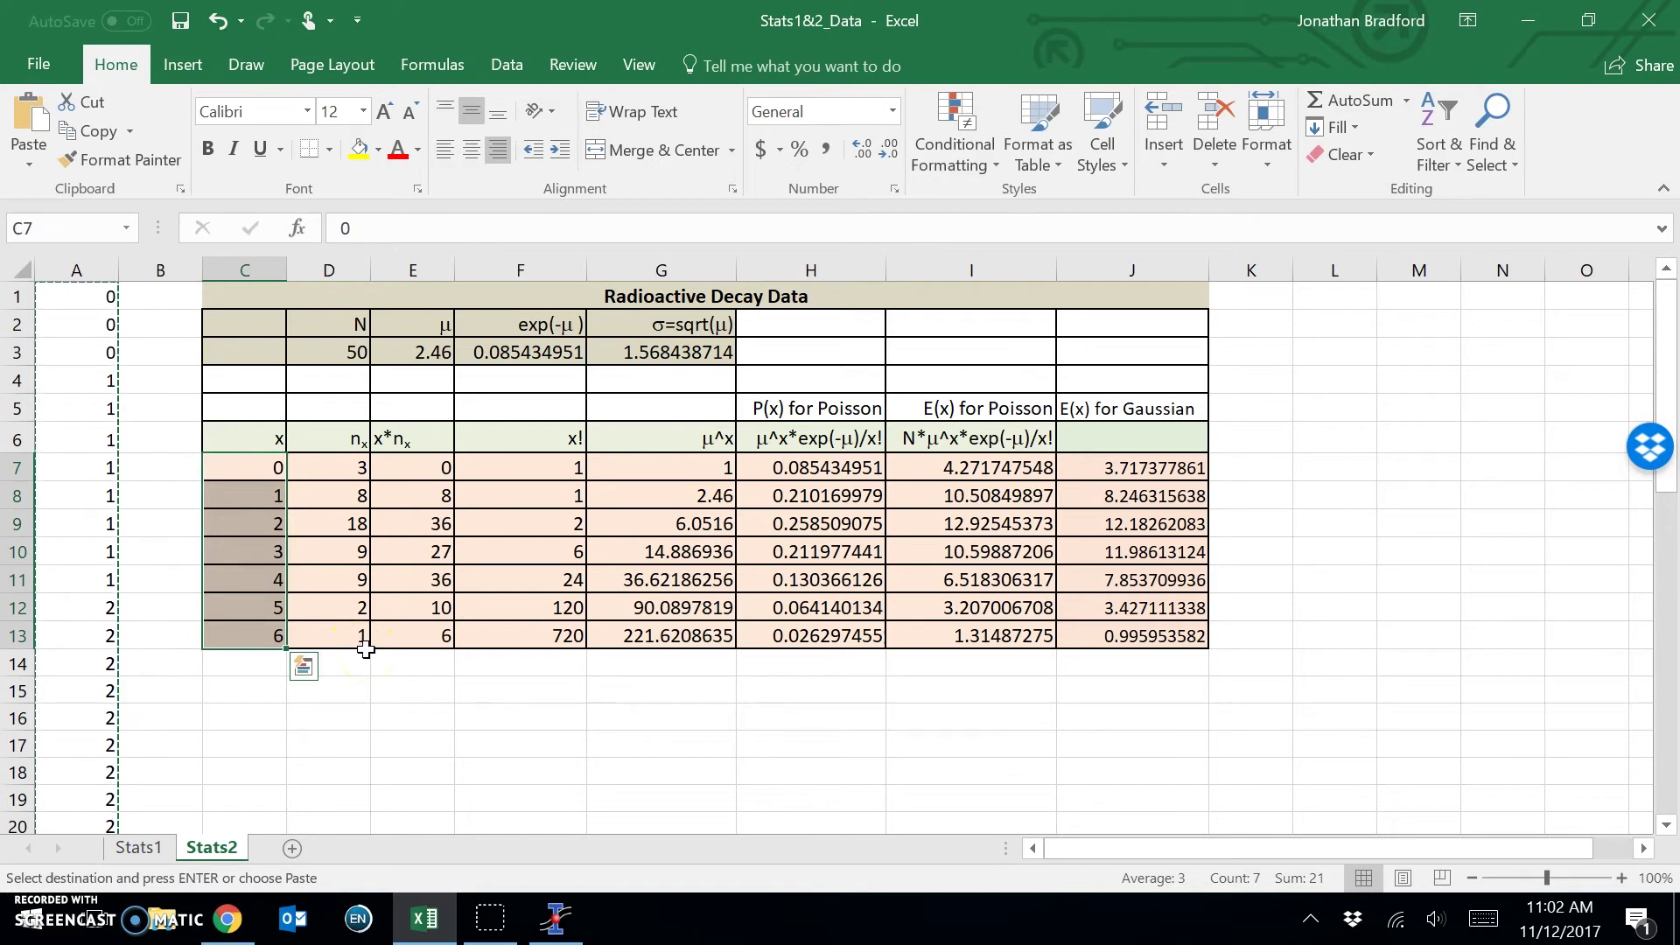
key("ctrl+c")
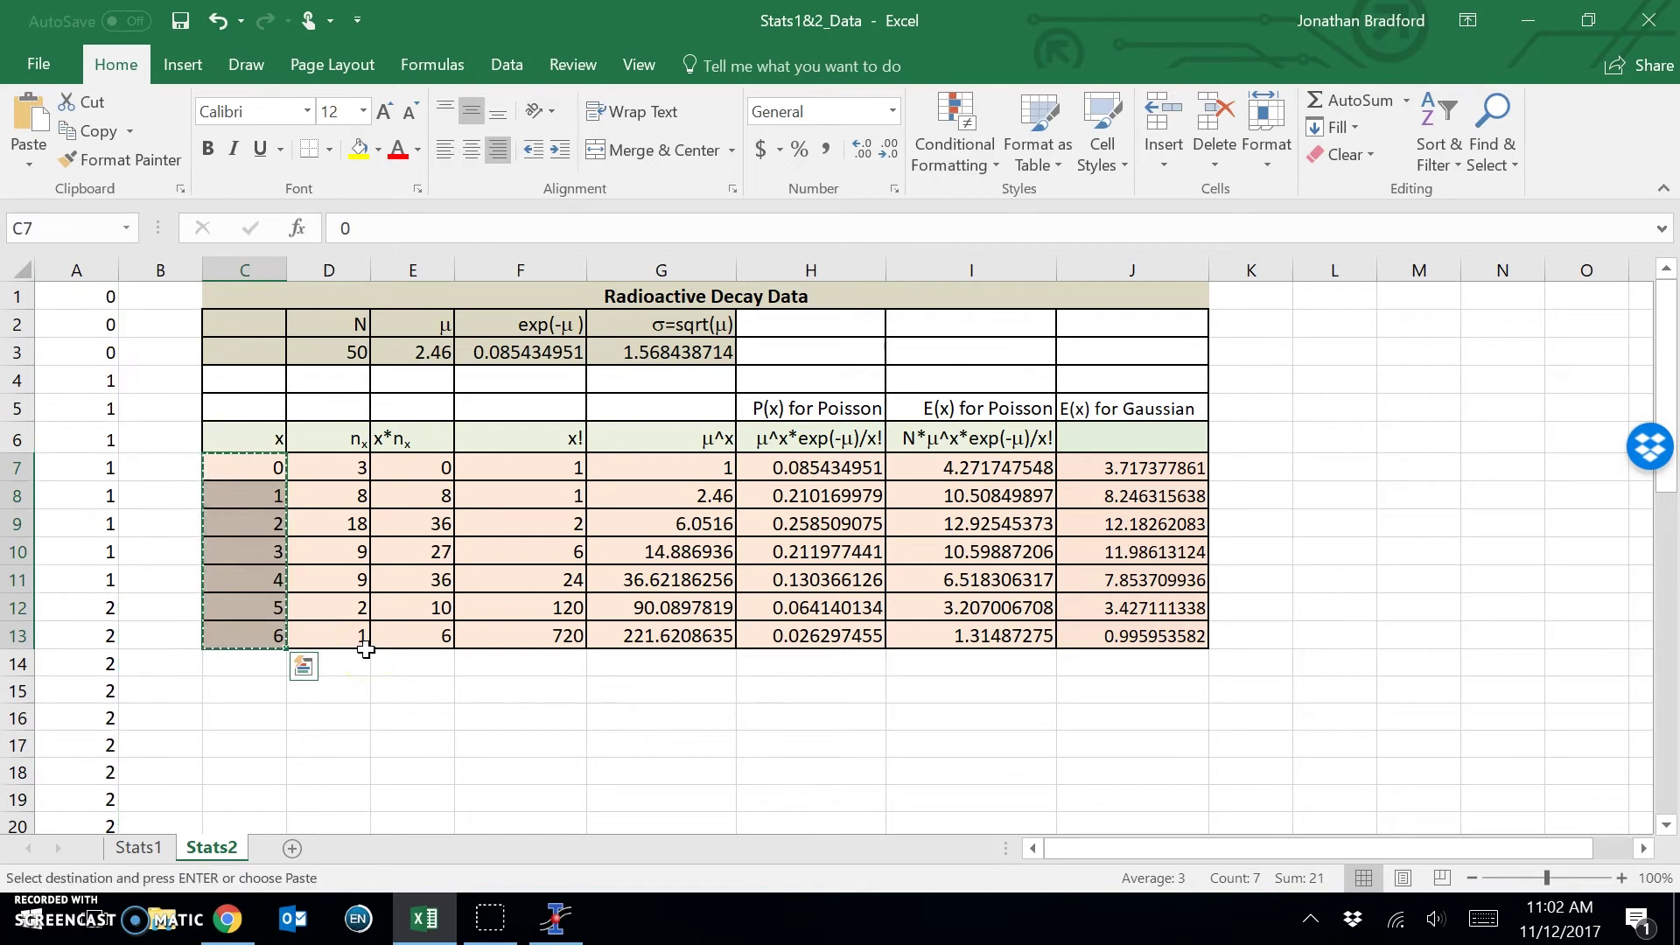
Paste the x values 0 to 6 into column 1[X] of Table2.
left_click(567, 928)
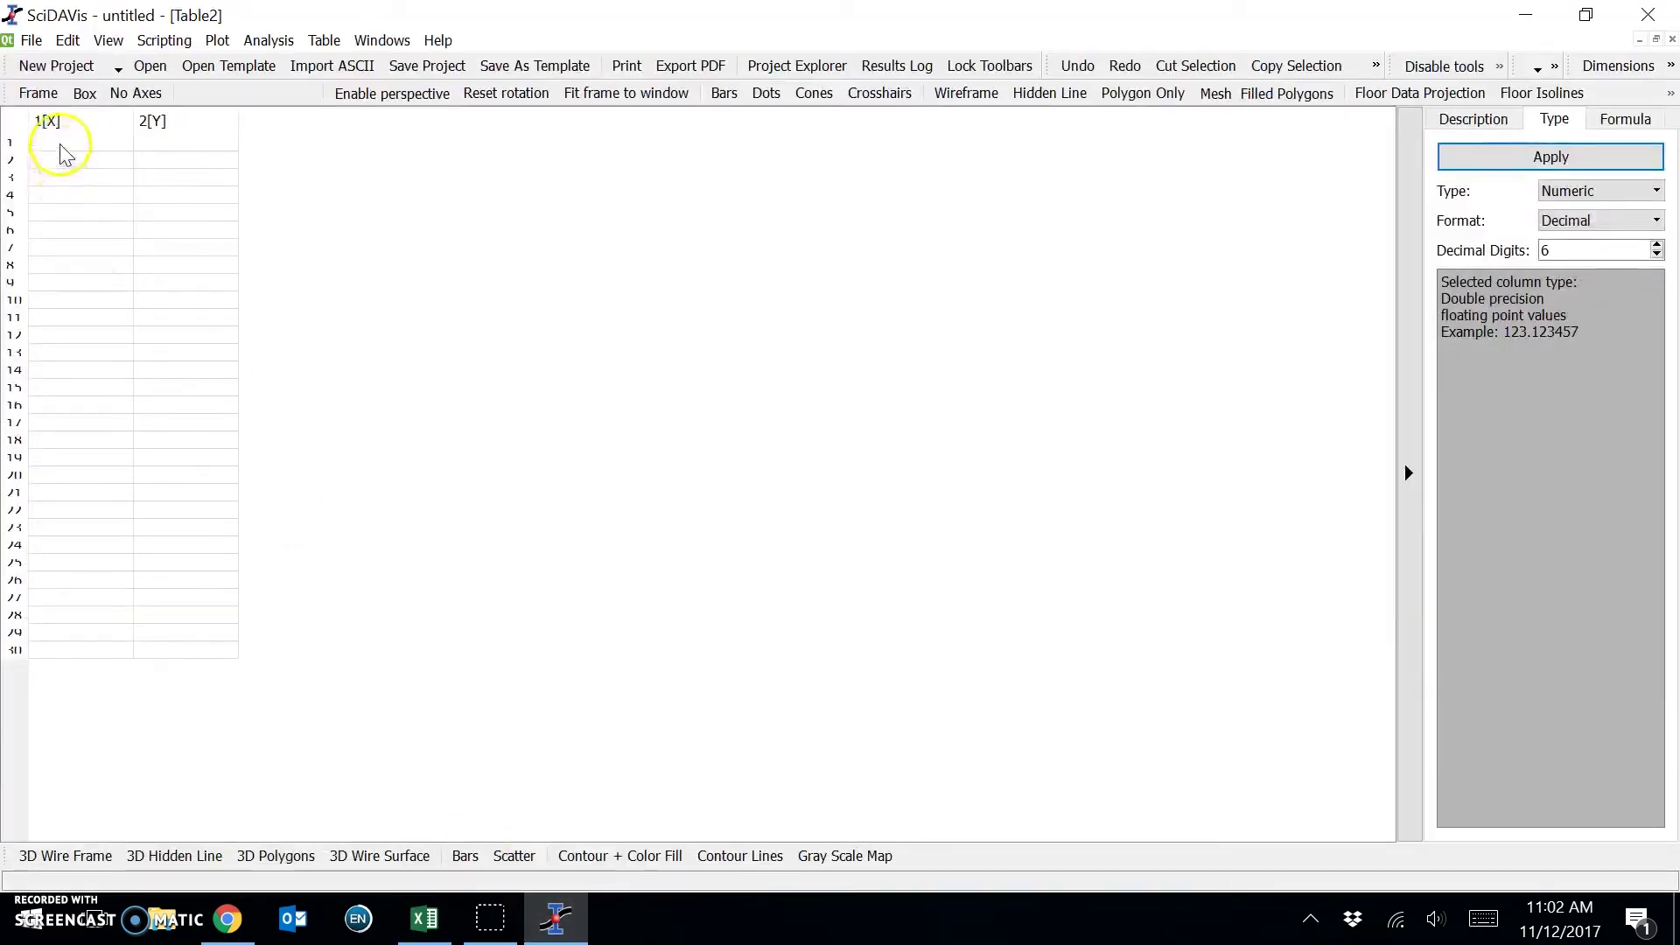
left_click(62, 144)
key("ctrl+v")
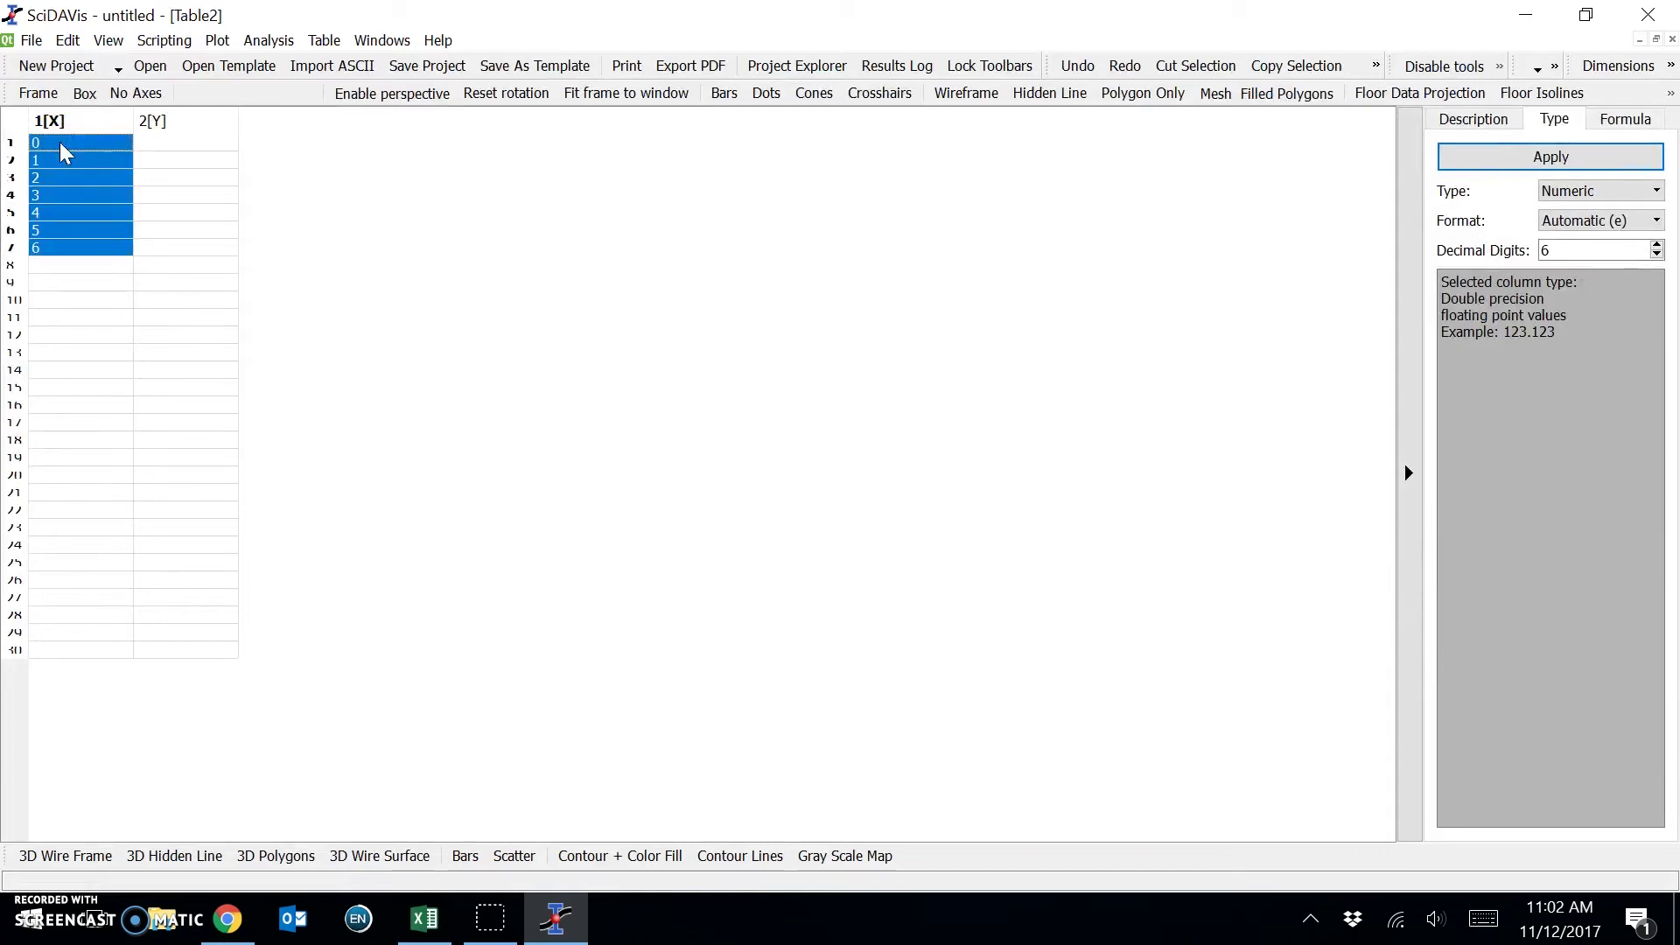
left_click(172, 145)
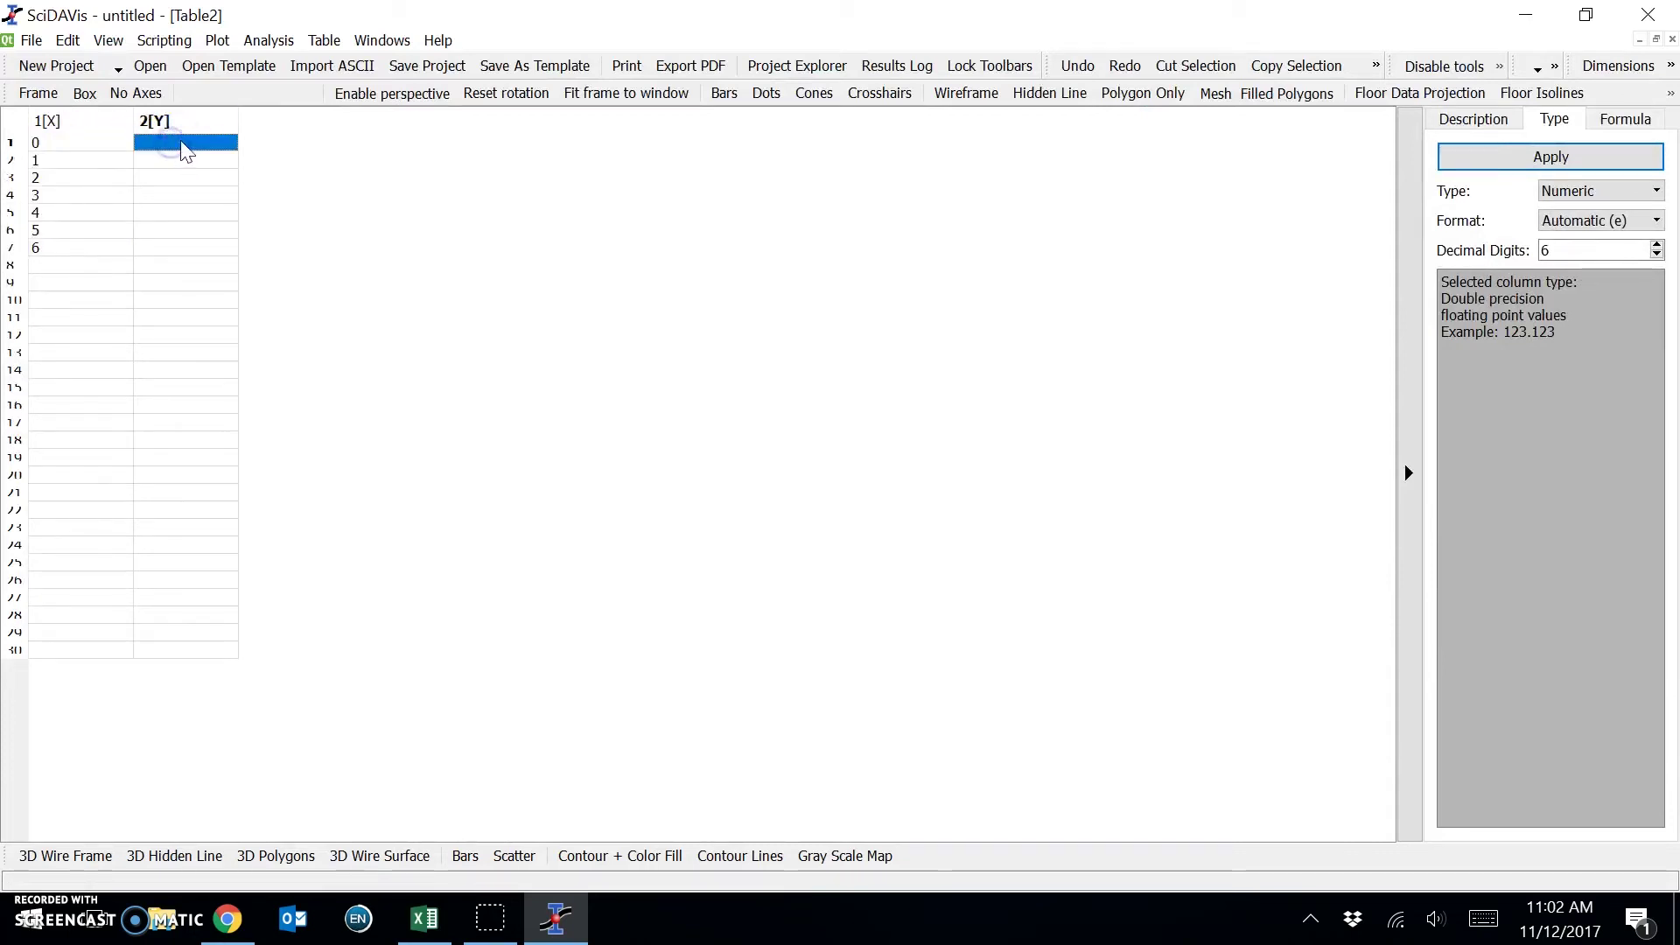
left_click(210, 141)
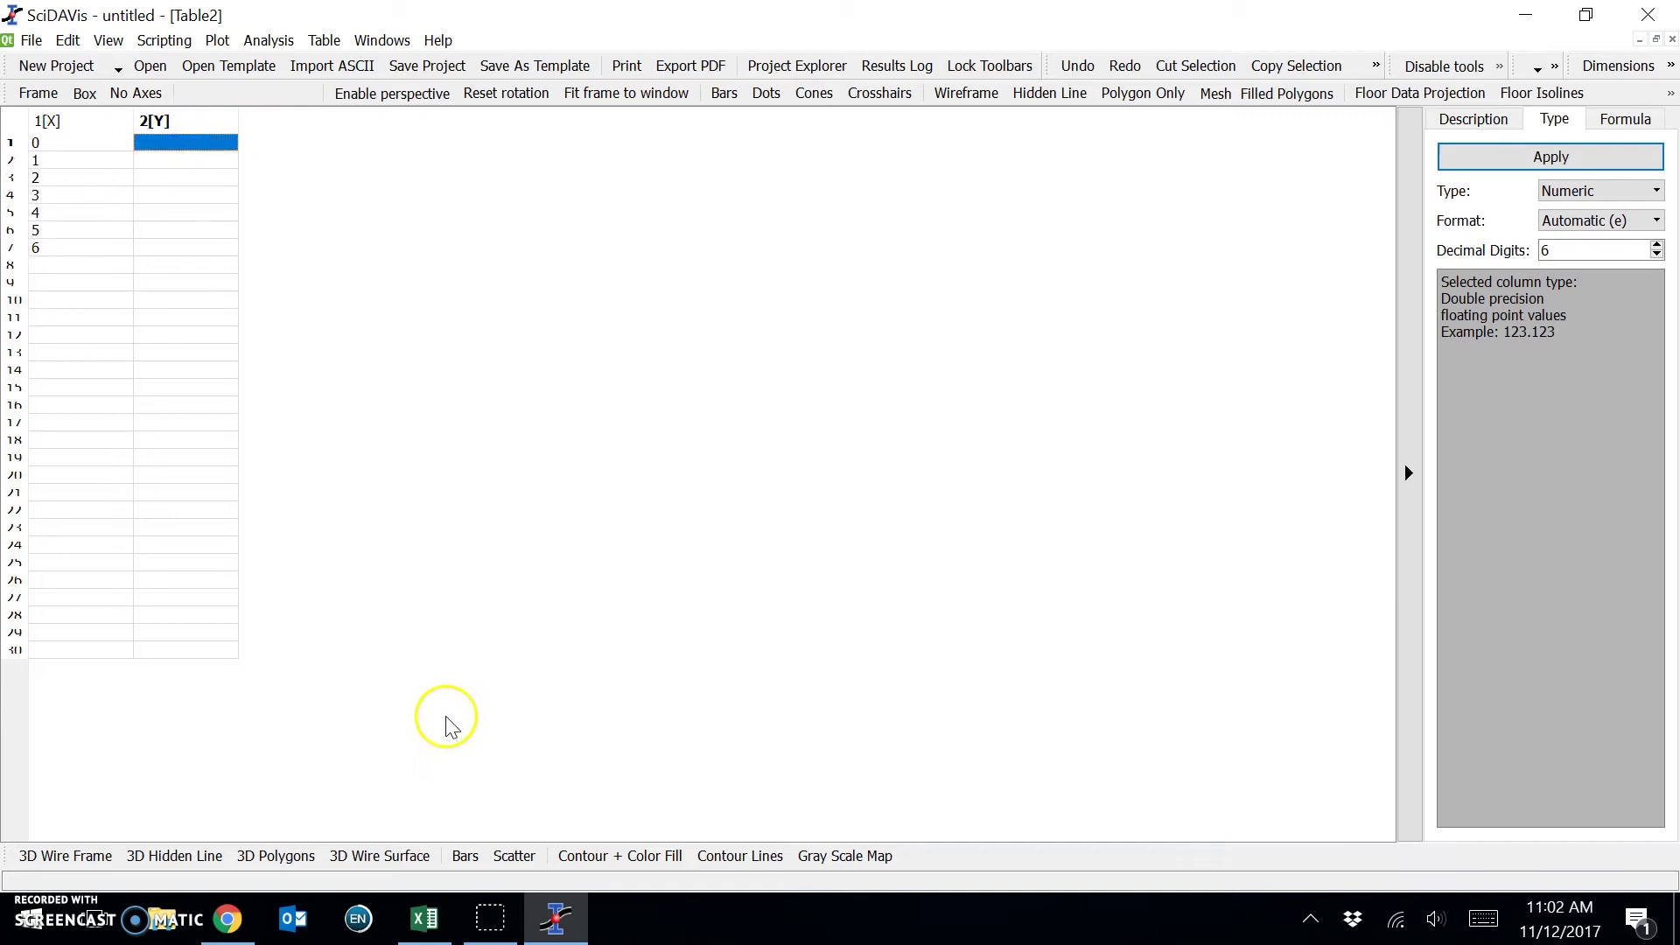
Copy the E(x) for Poisson values from I7:I13 in Excel.
left_click(425, 919)
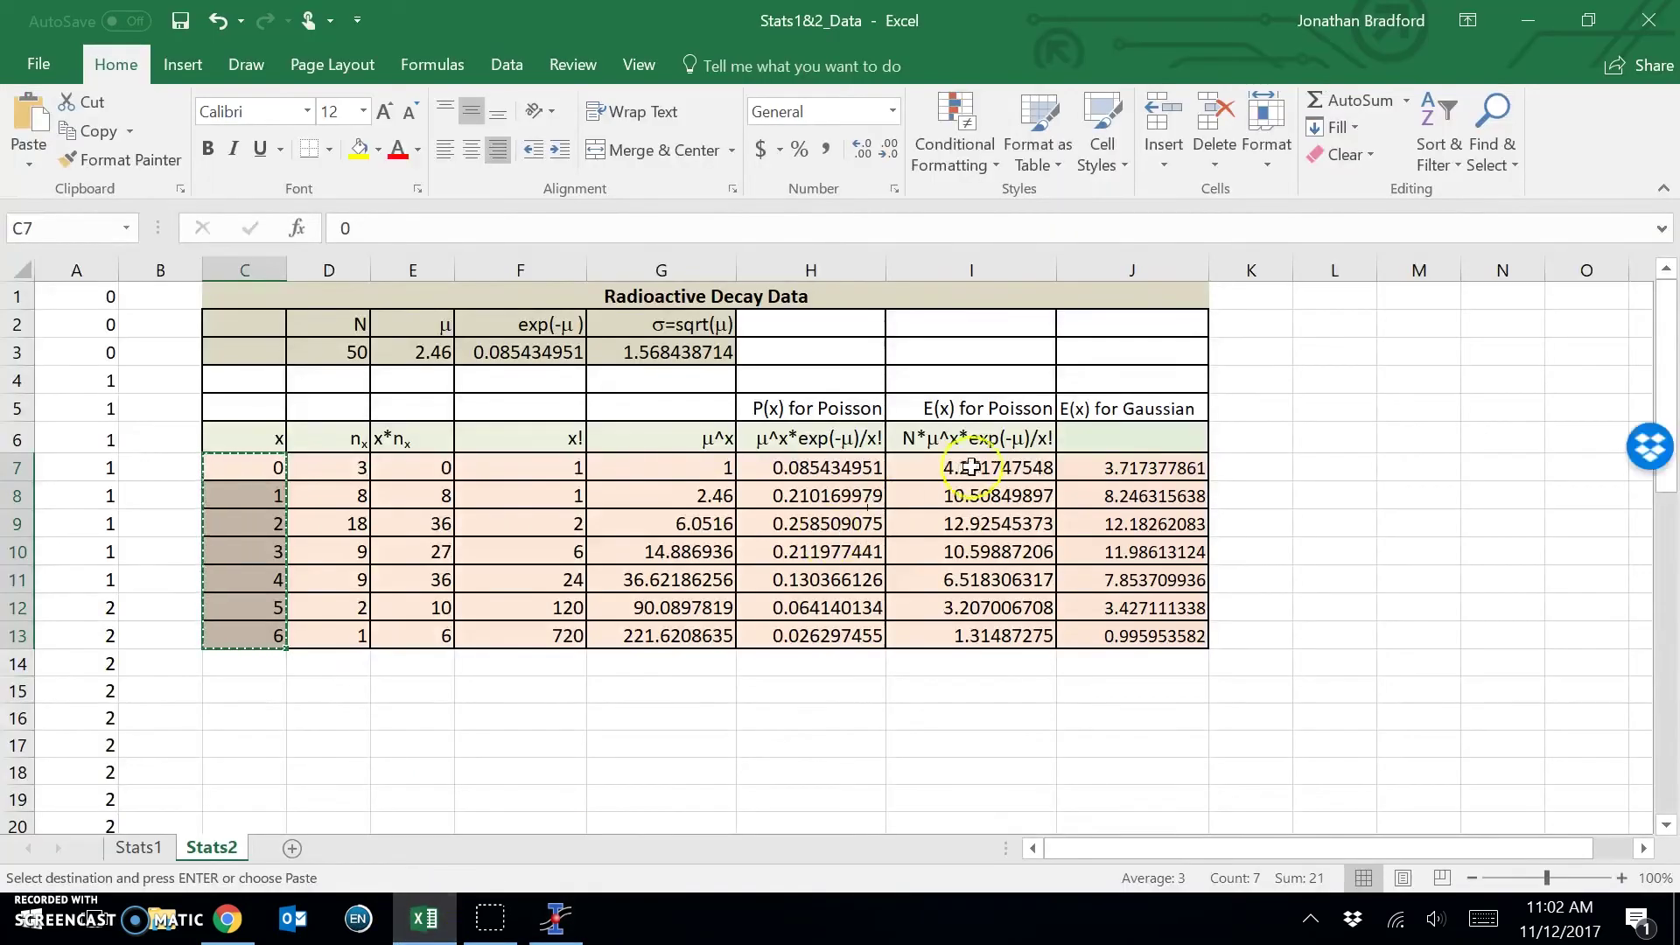
left_click_drag(967, 473, 972, 637)
key("ctrl+c")
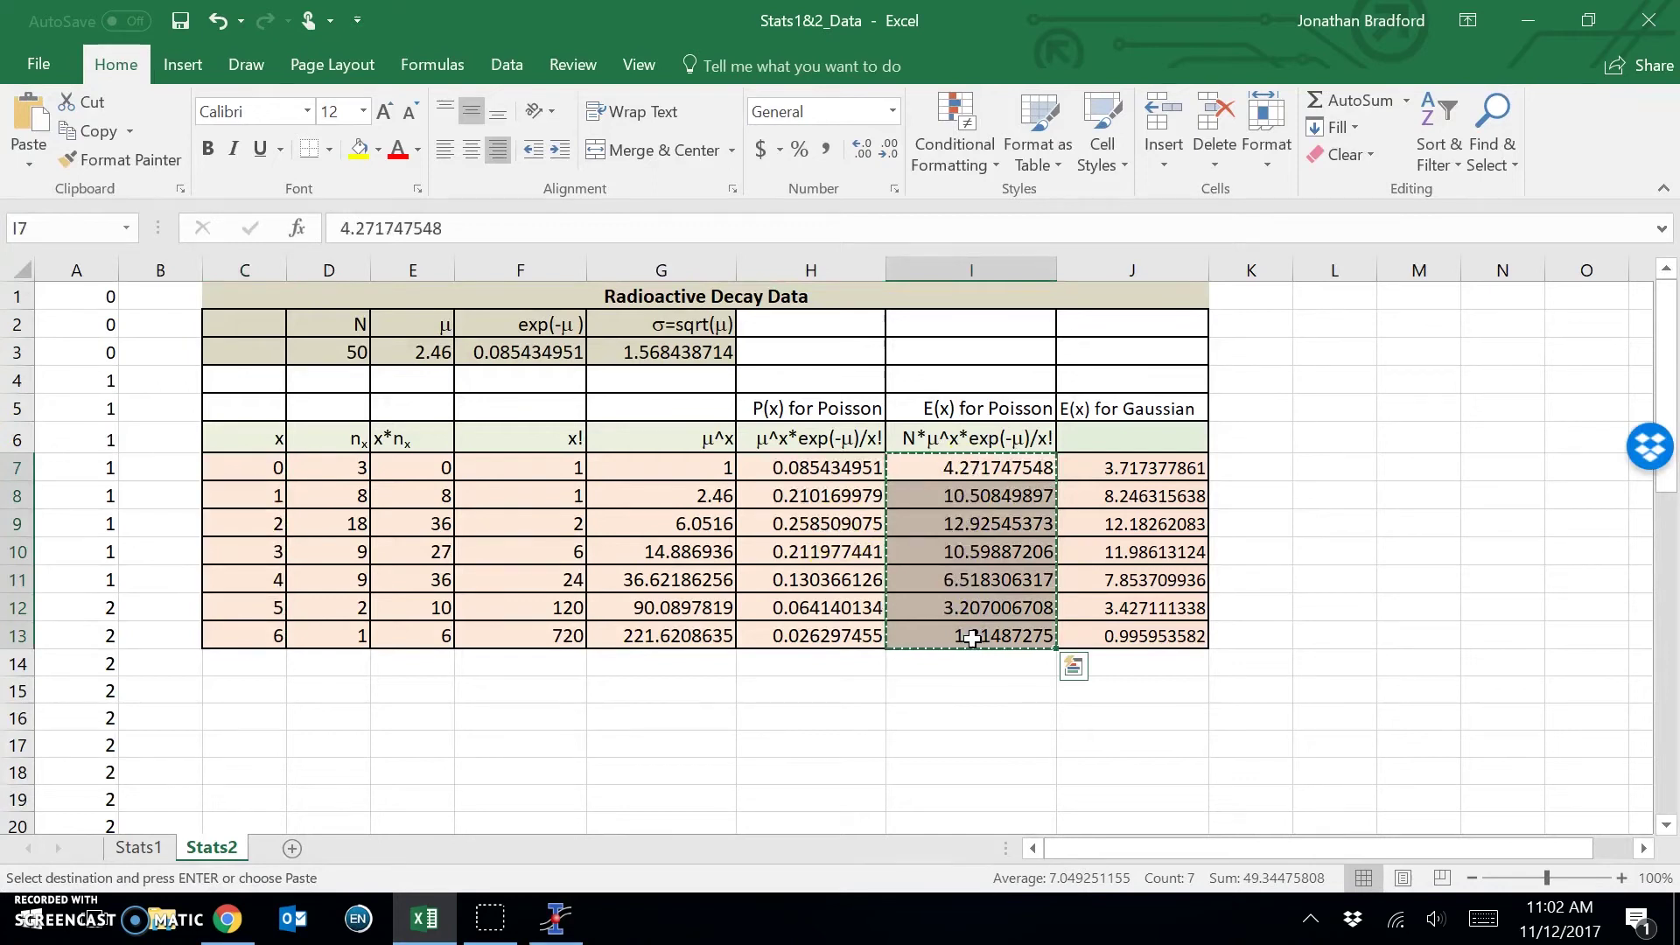
Paste the Poisson values into column 2, name it 'E(x) Poisson', and add an empty column after it.
left_click(551, 920)
left_click(219, 147)
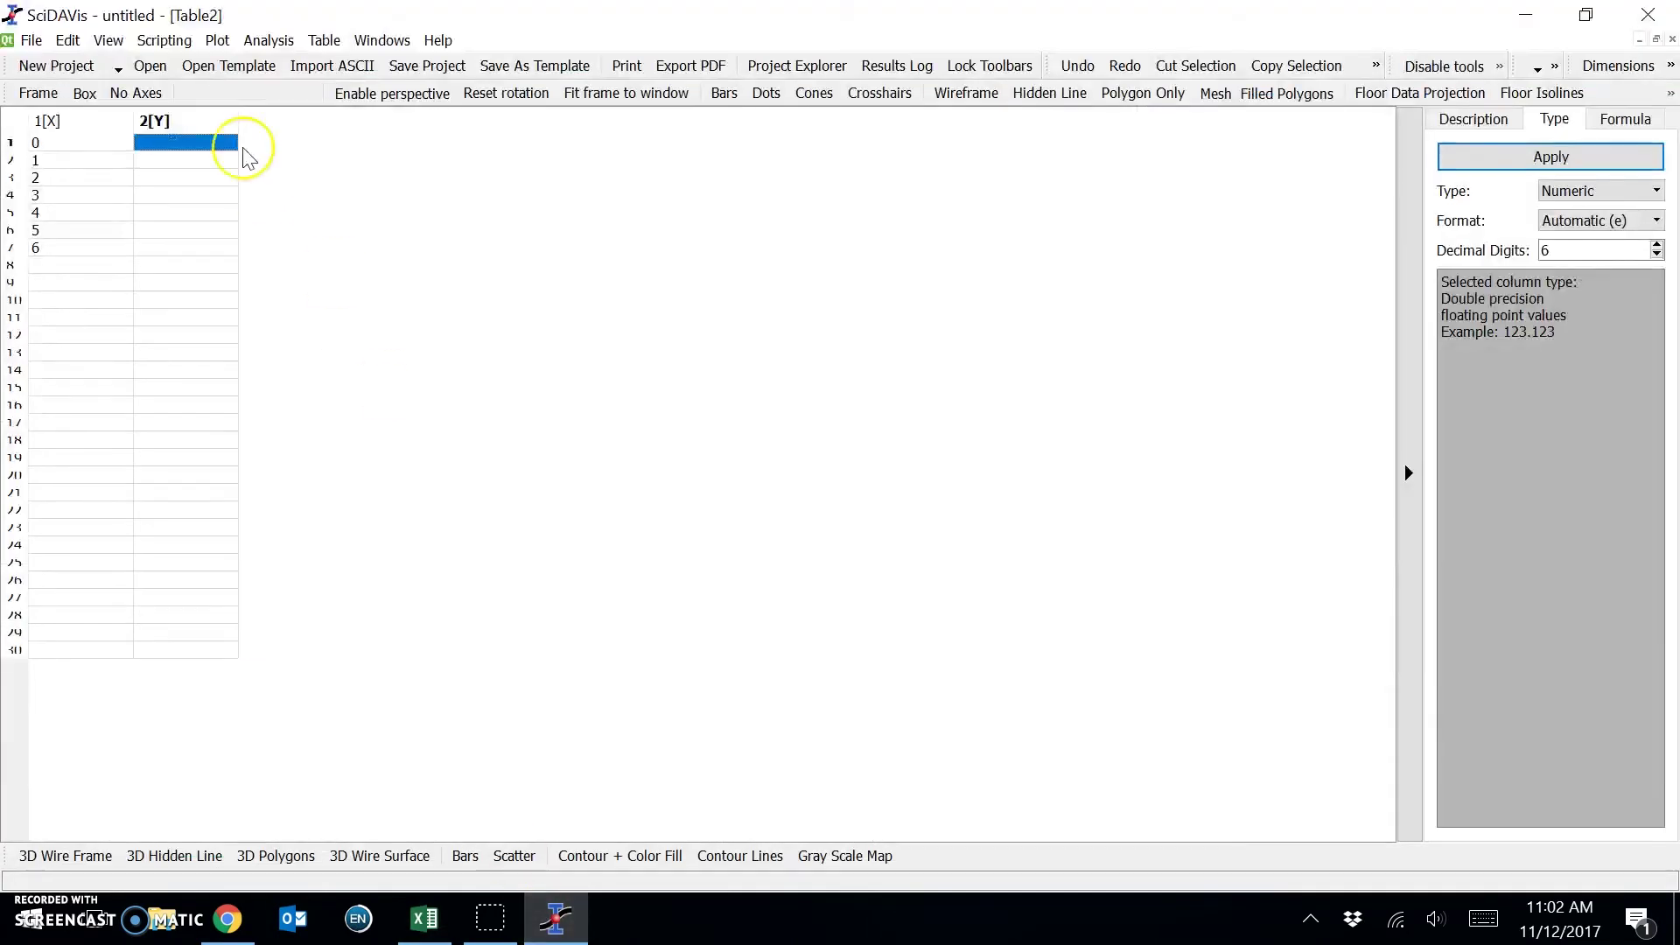
key("ctrl+v")
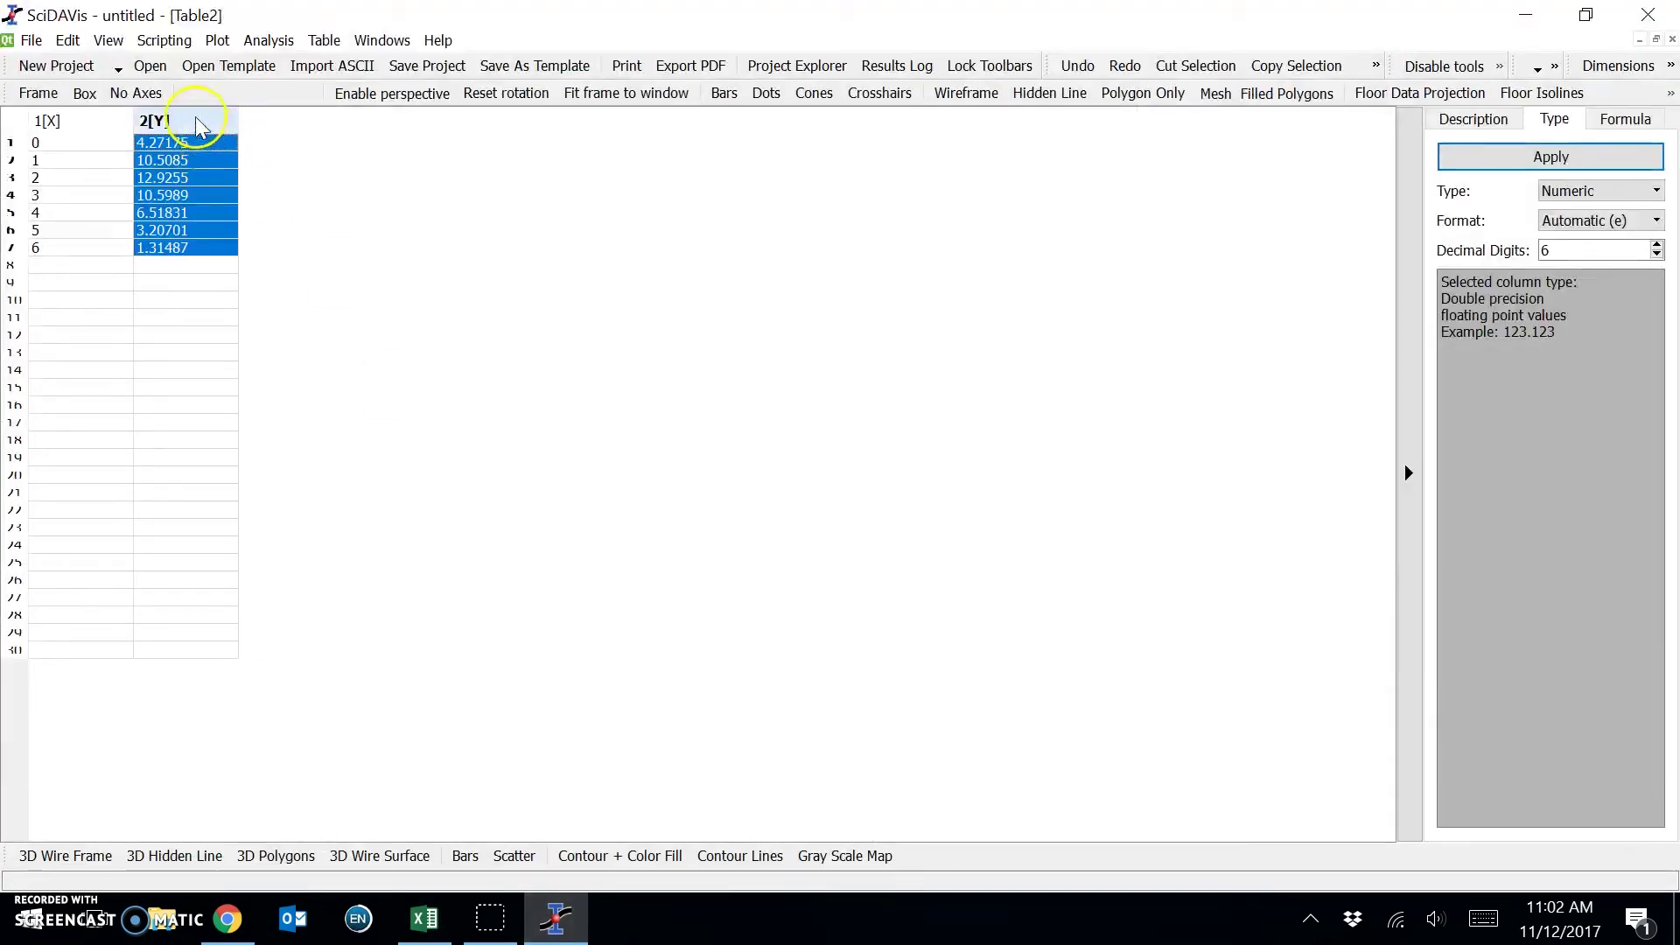
left_click(1454, 118)
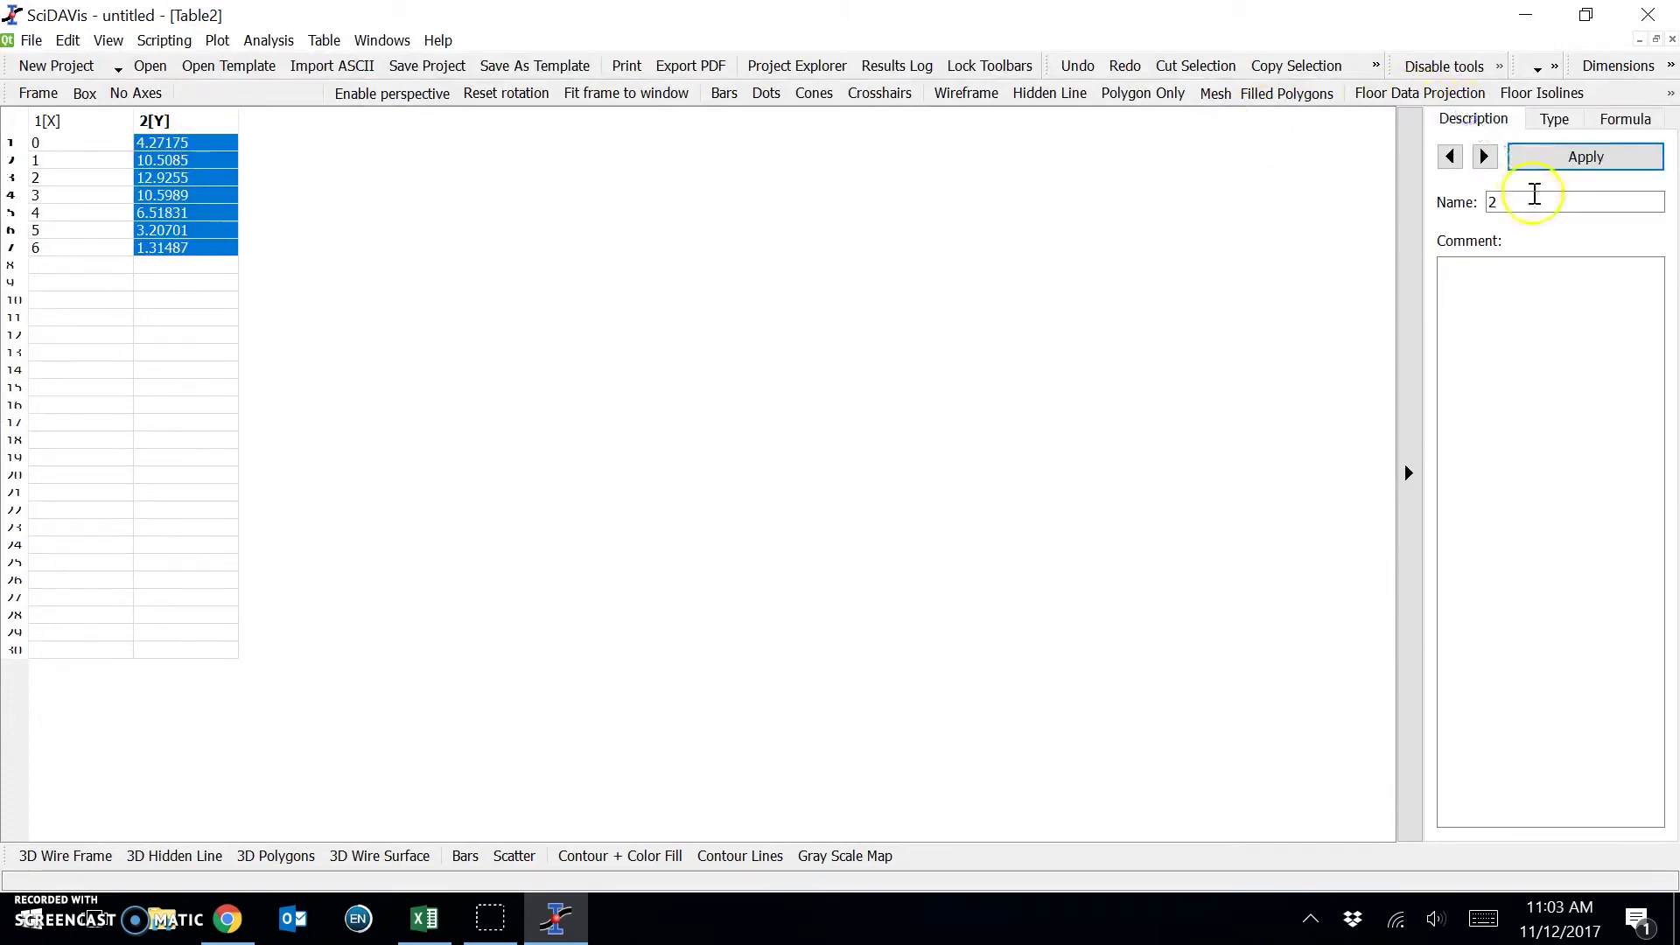
double_click(1493, 201)
type("E(x) Poisson")
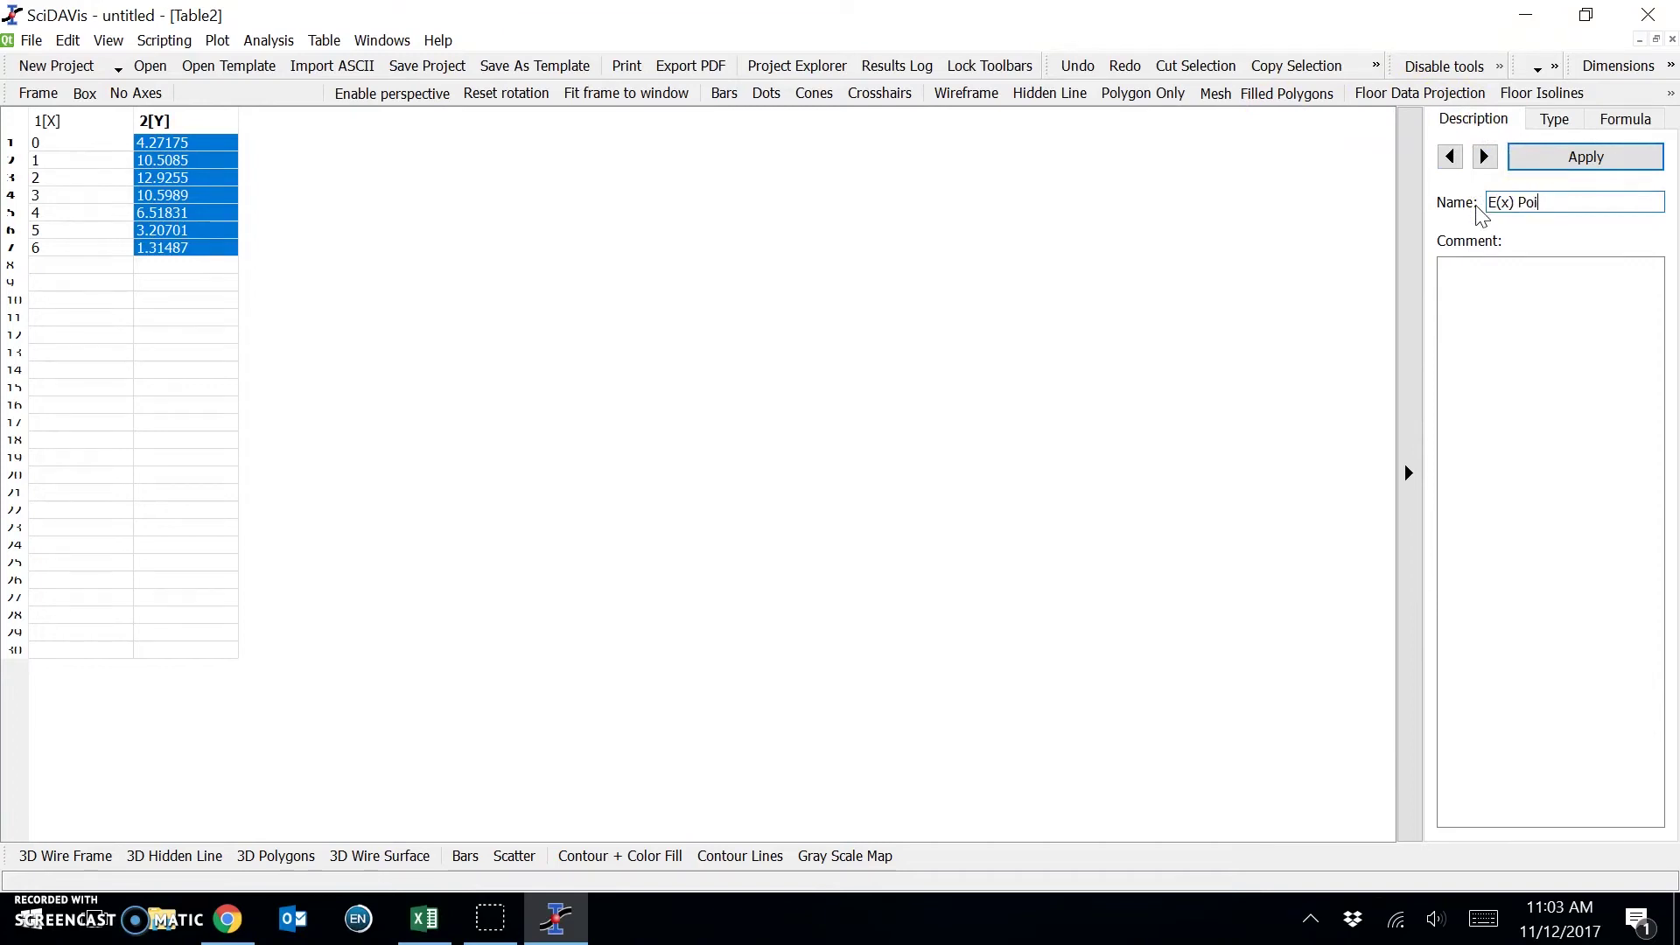
left_click(1587, 158)
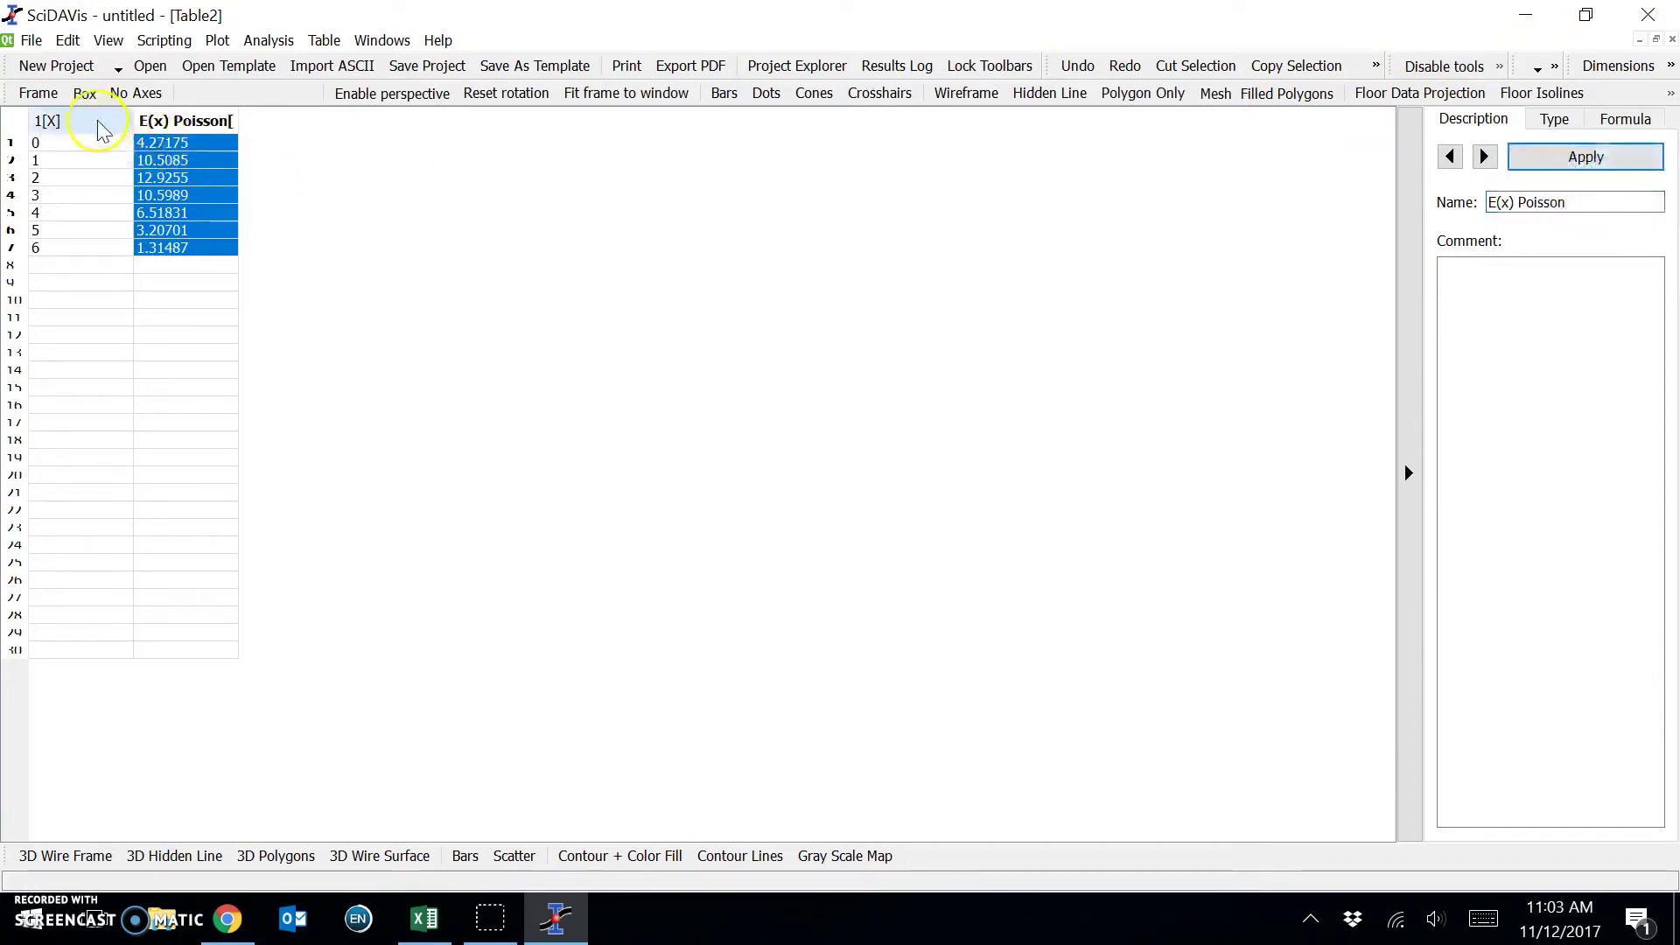
right_click(223, 120)
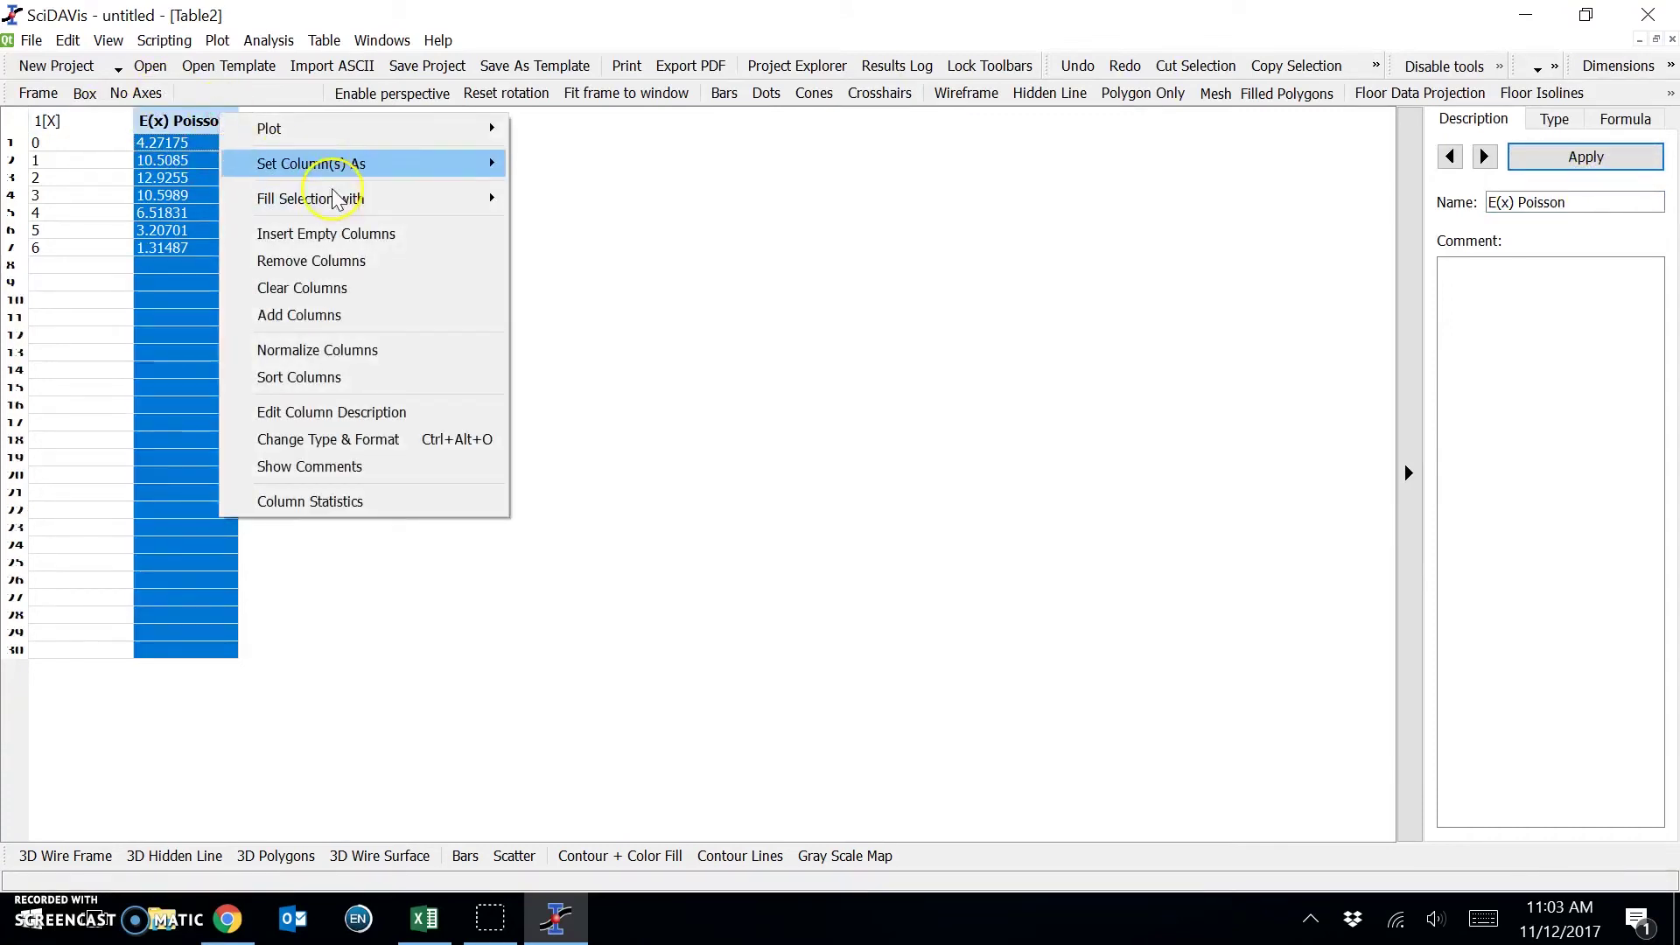
left_click(316, 317)
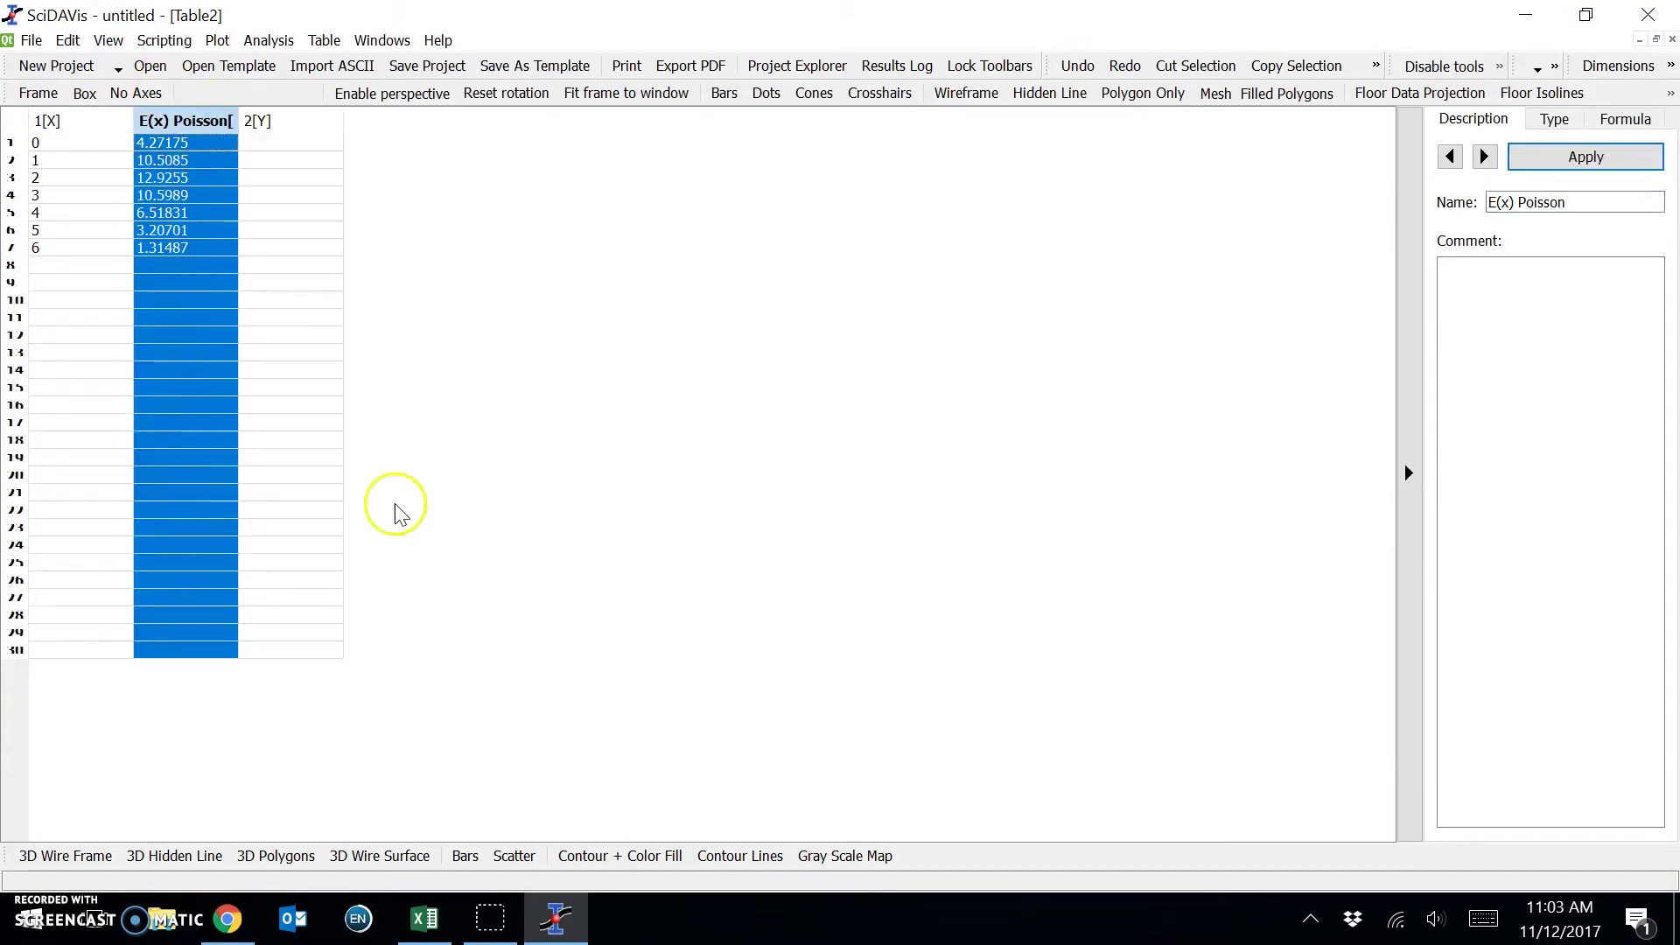
Copy the E(x) for Gaussian values from J7:J13 in Excel.
left_click(425, 917)
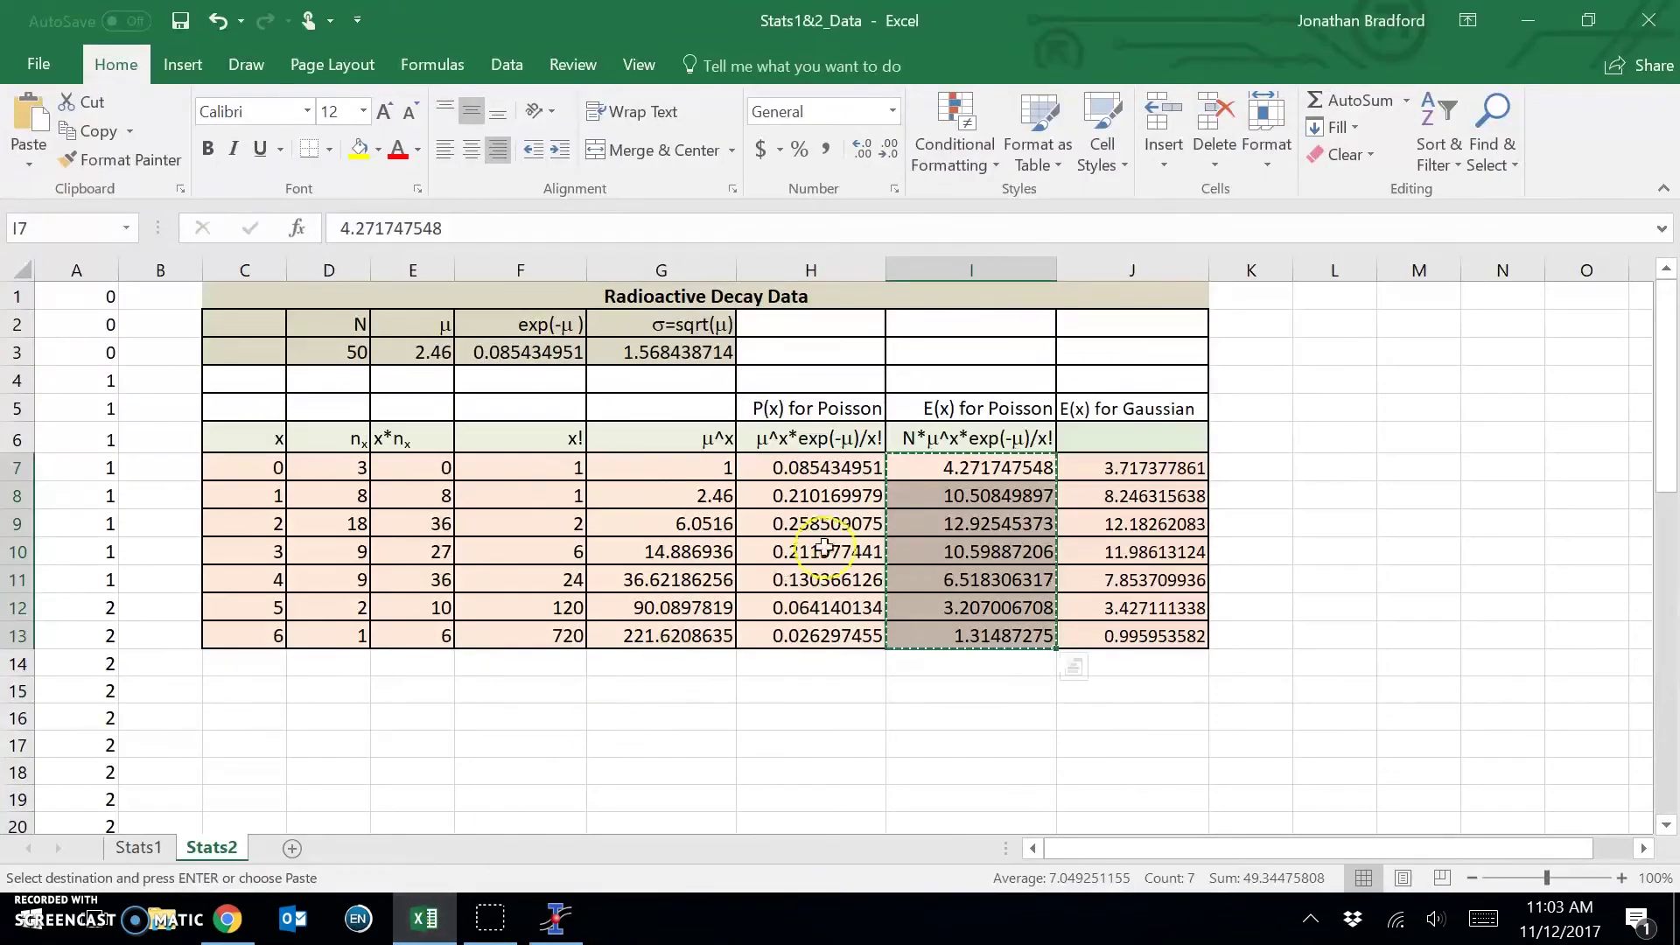
left_click_drag(1134, 469, 1134, 637)
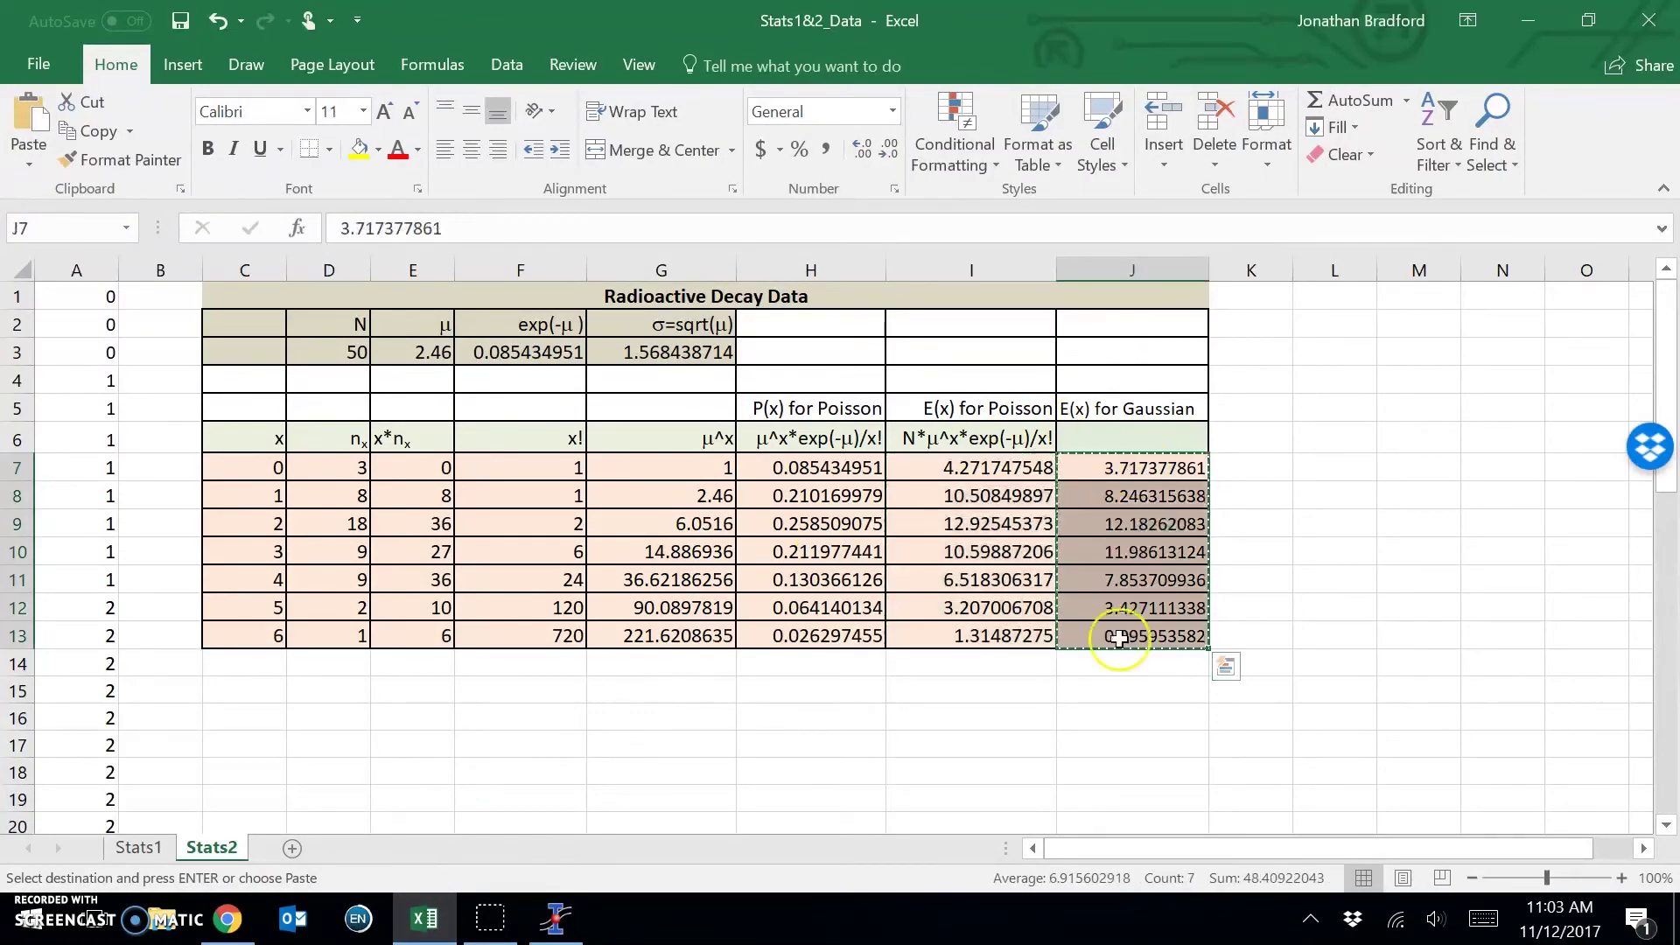
key("ctrl+c")
left_click(560, 923)
Paste the Gaussian expected values into Table2's third column and rename it 'E(x) Gaussian'.
left_click(543, 779)
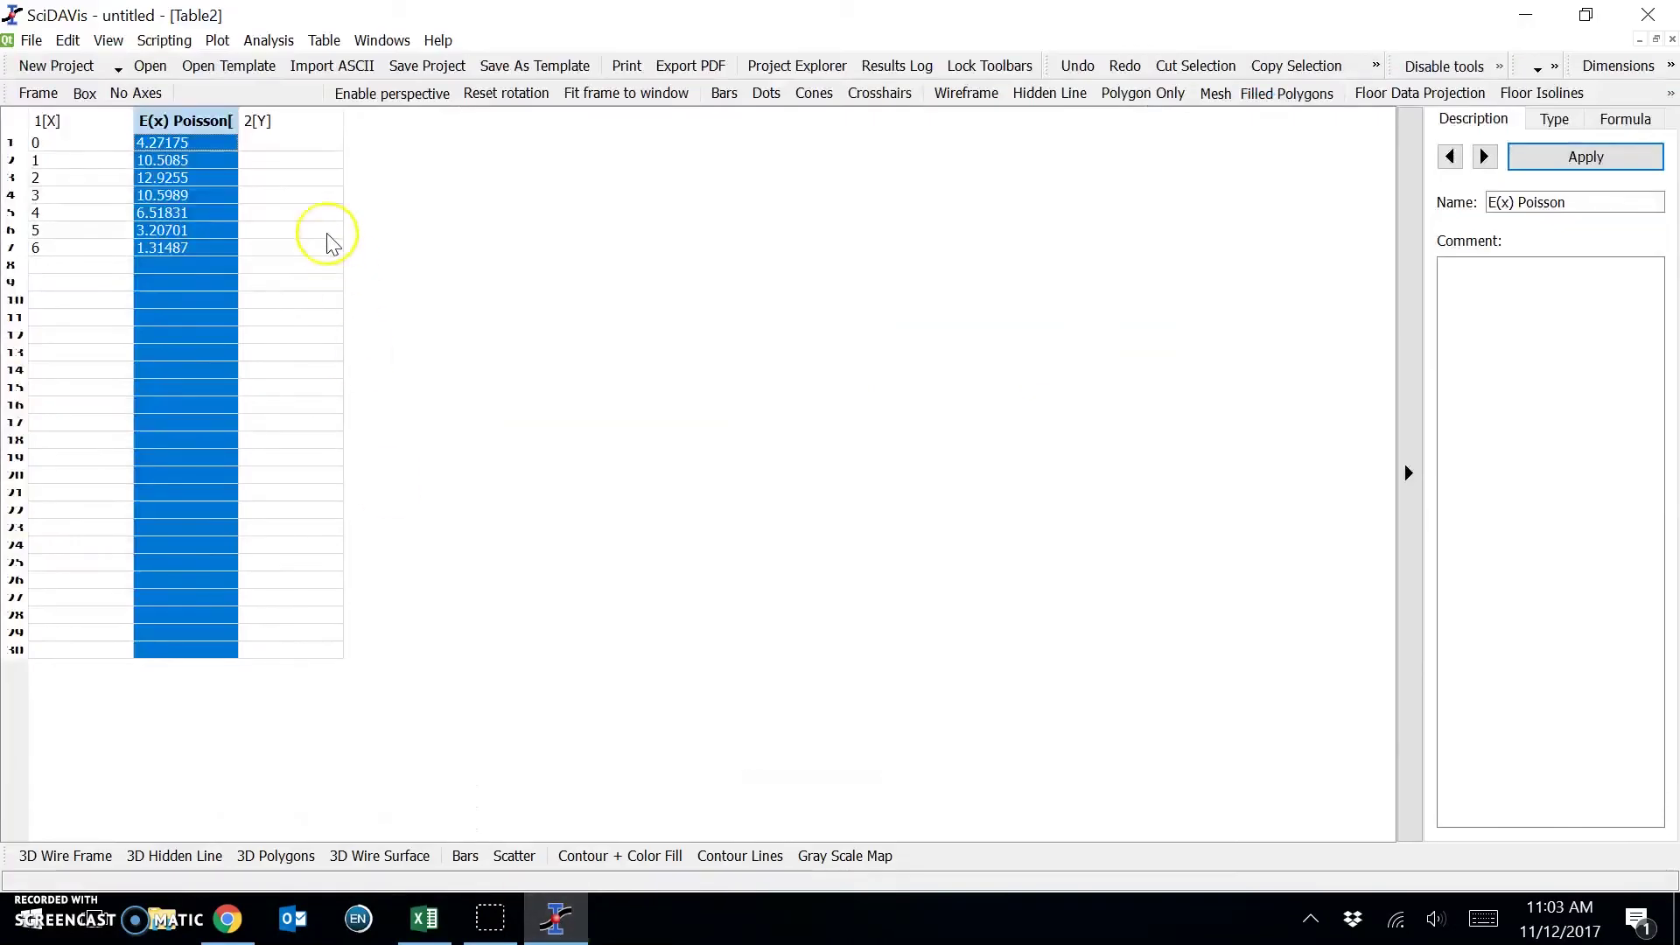
left_click(290, 143)
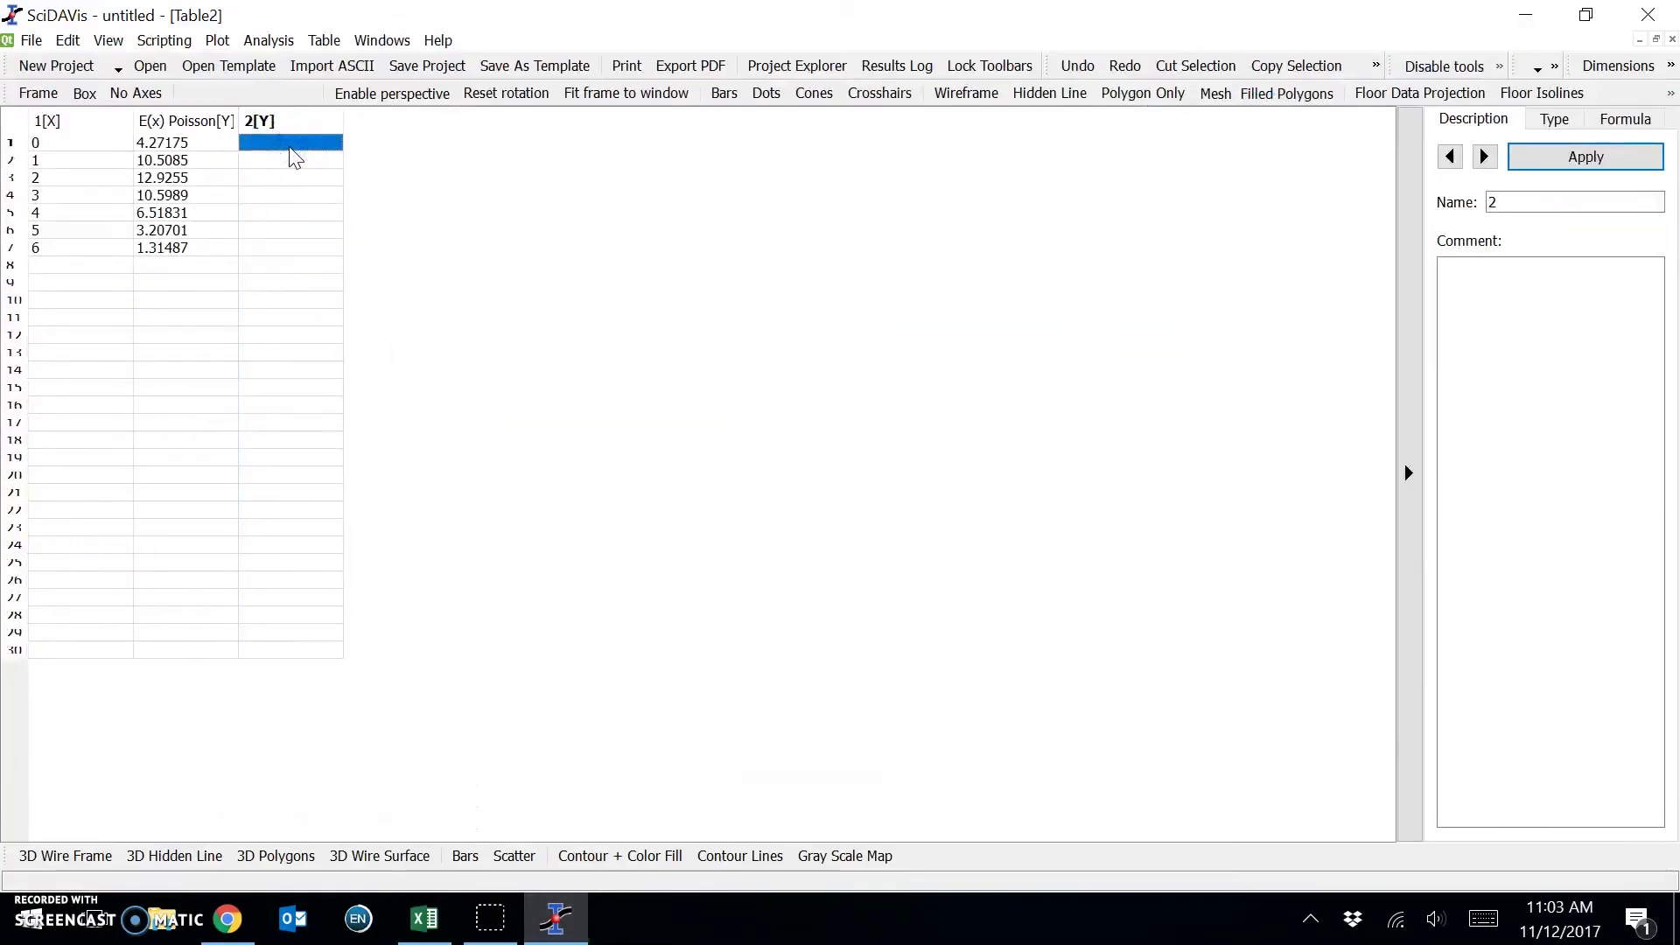
key("ctrl+v")
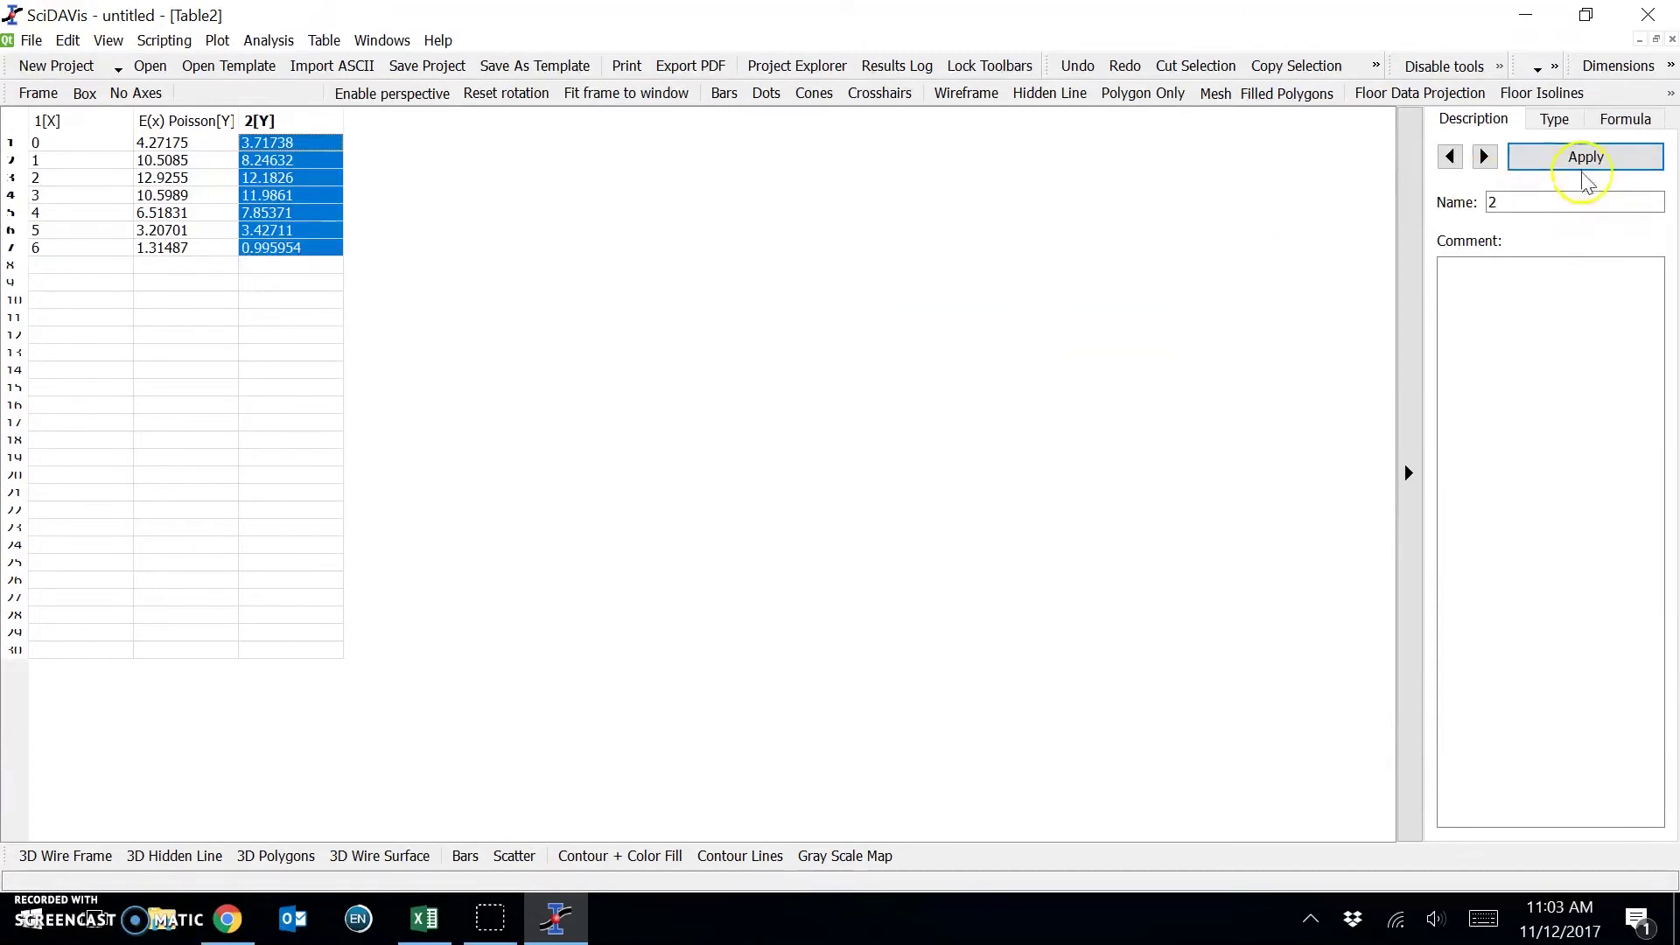
double_click(1489, 203)
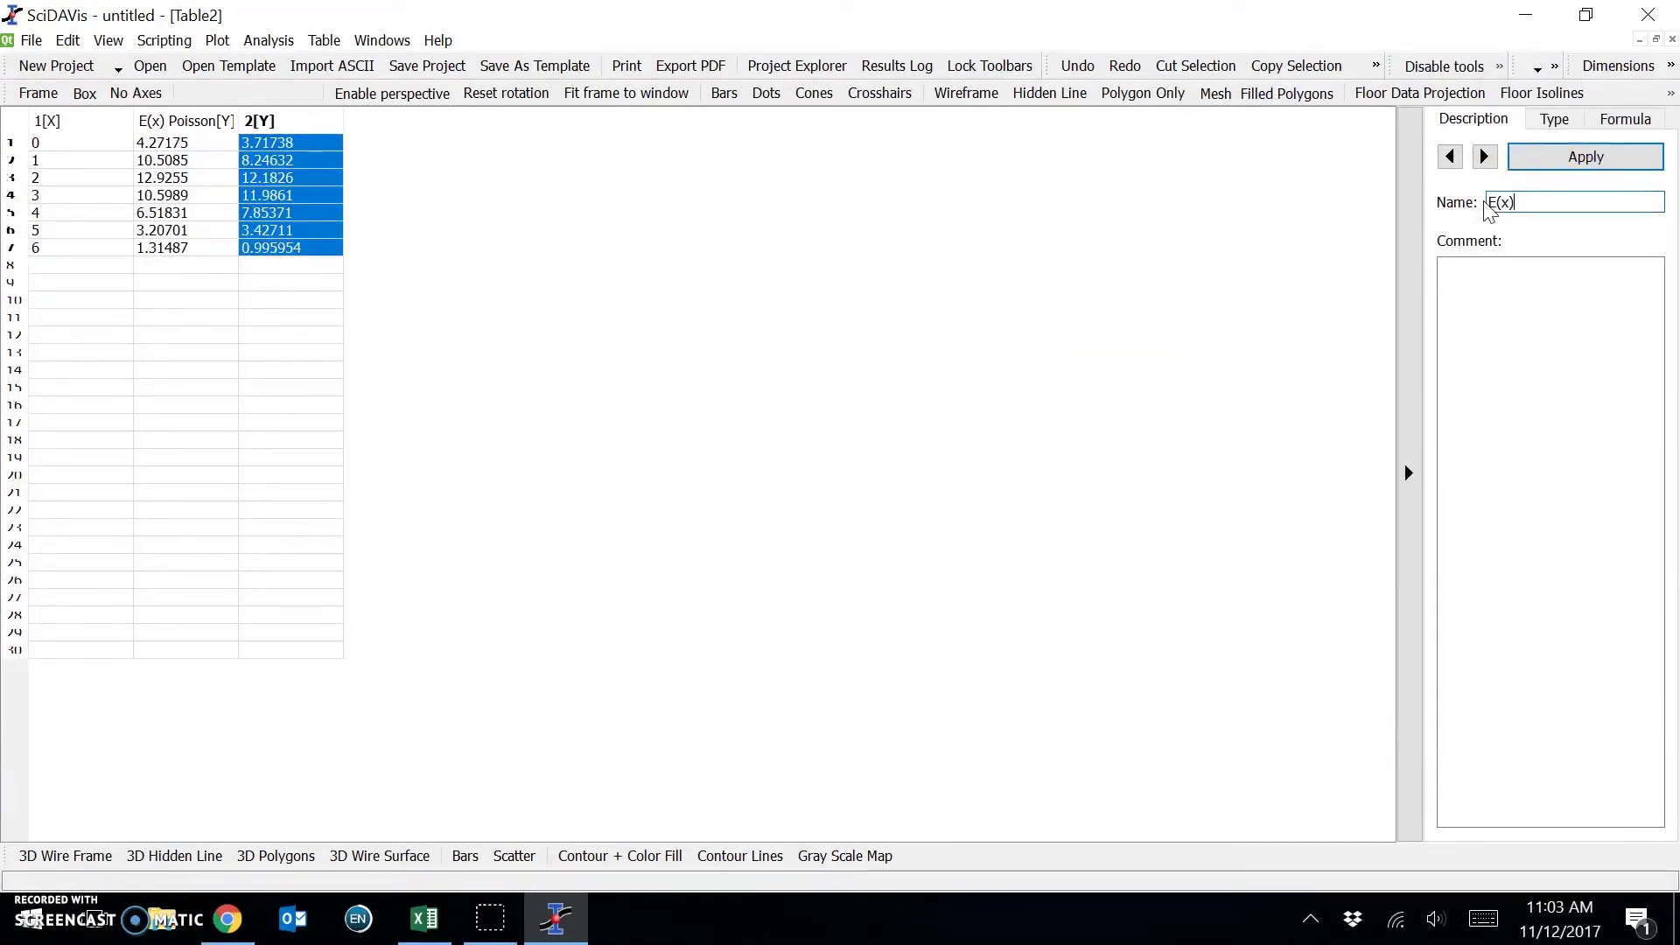
type("E(x) Gaussian")
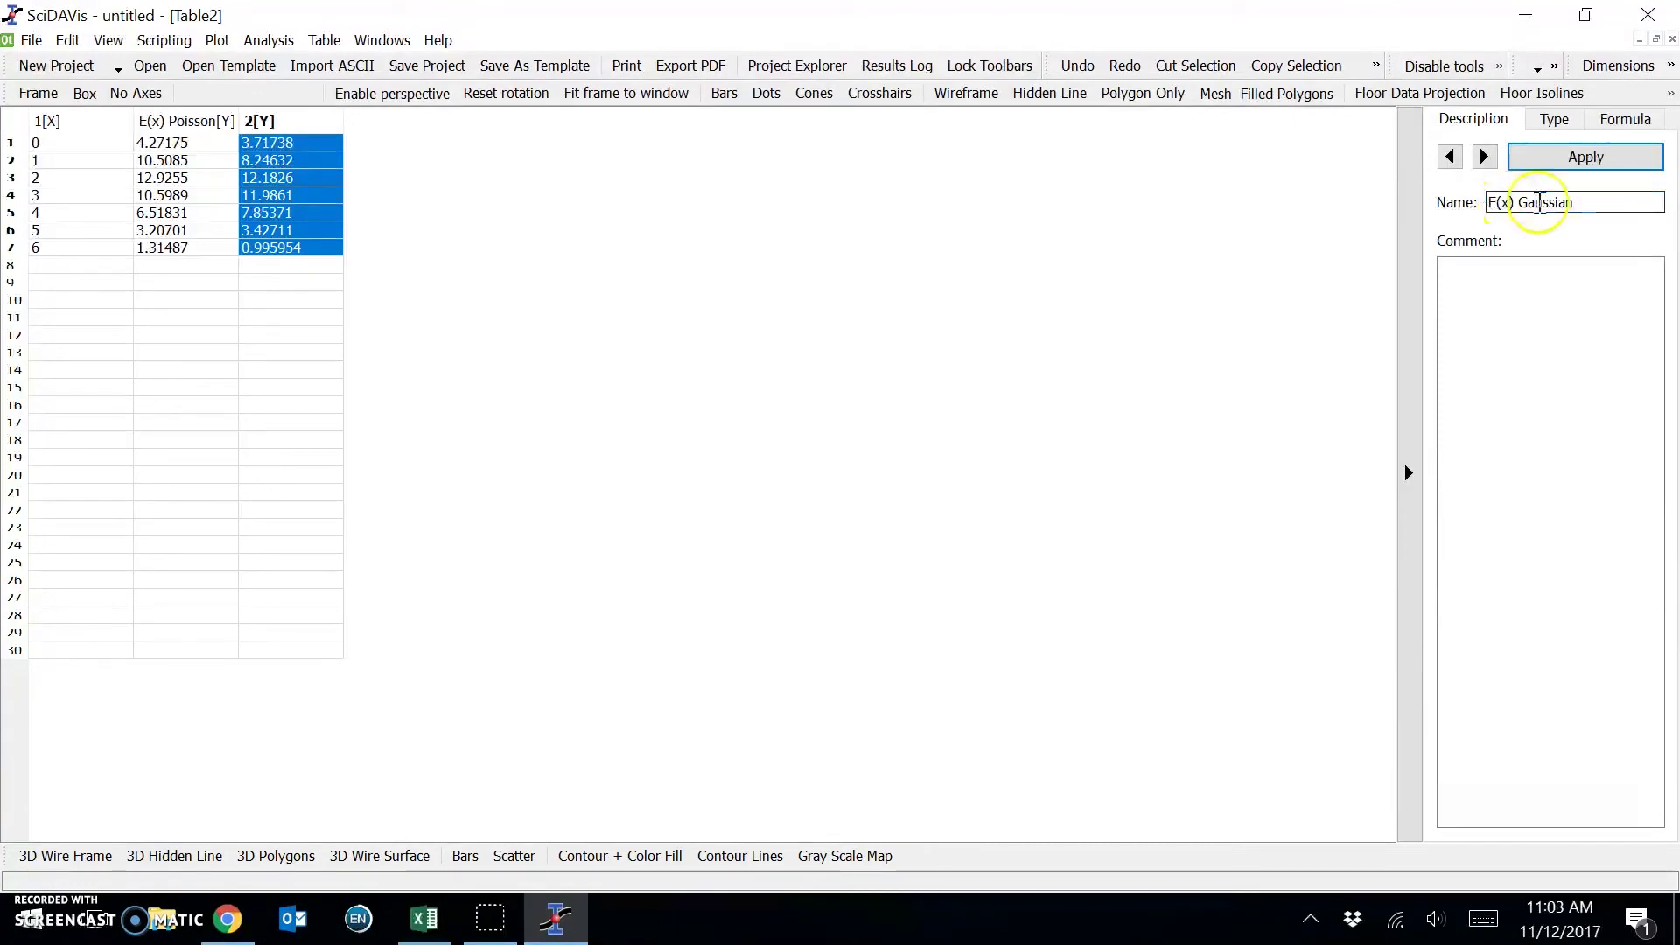
left_click(1593, 159)
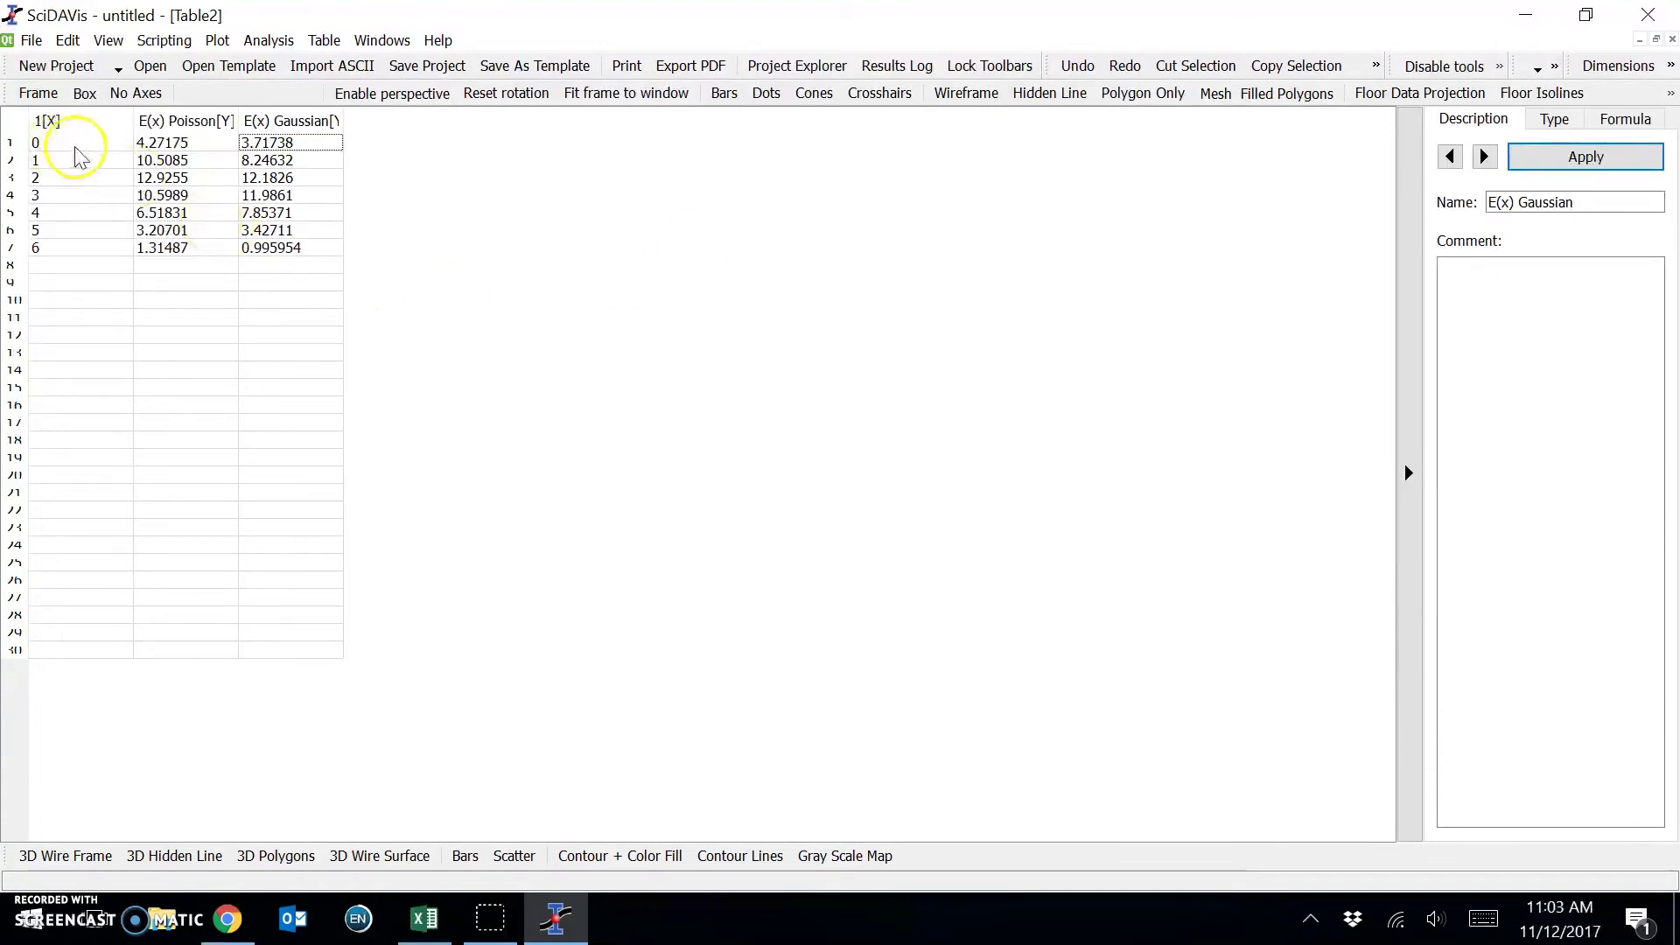
Review the details of the x and E(x) Poisson columns.
left_click(152, 146)
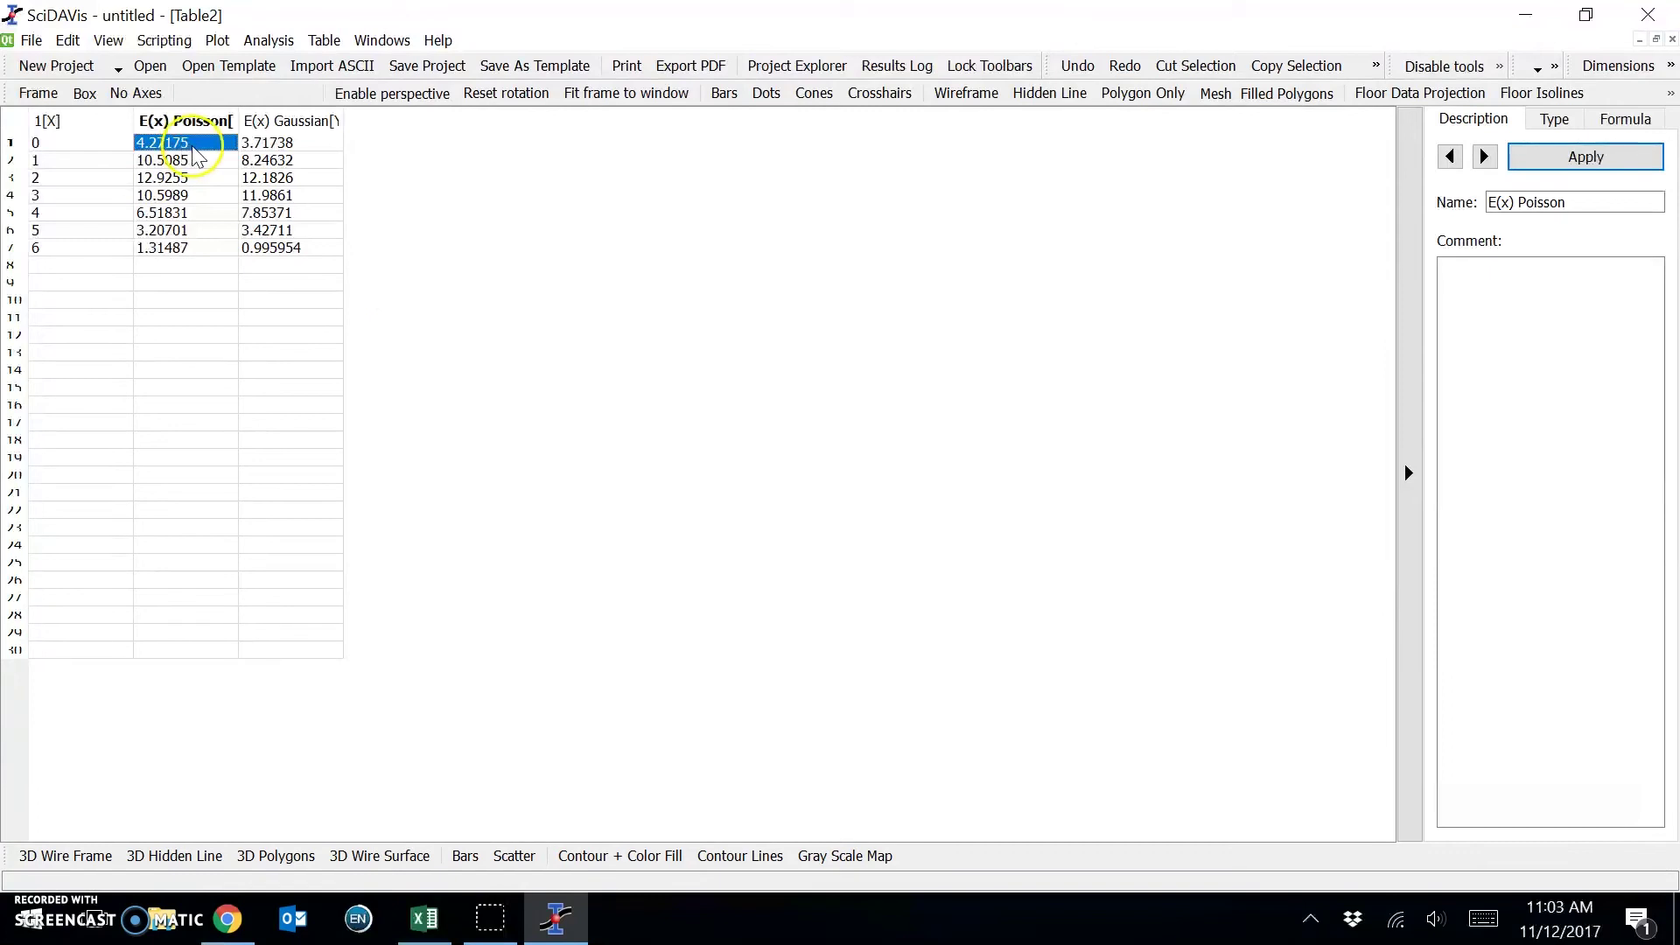
left_click(100, 142)
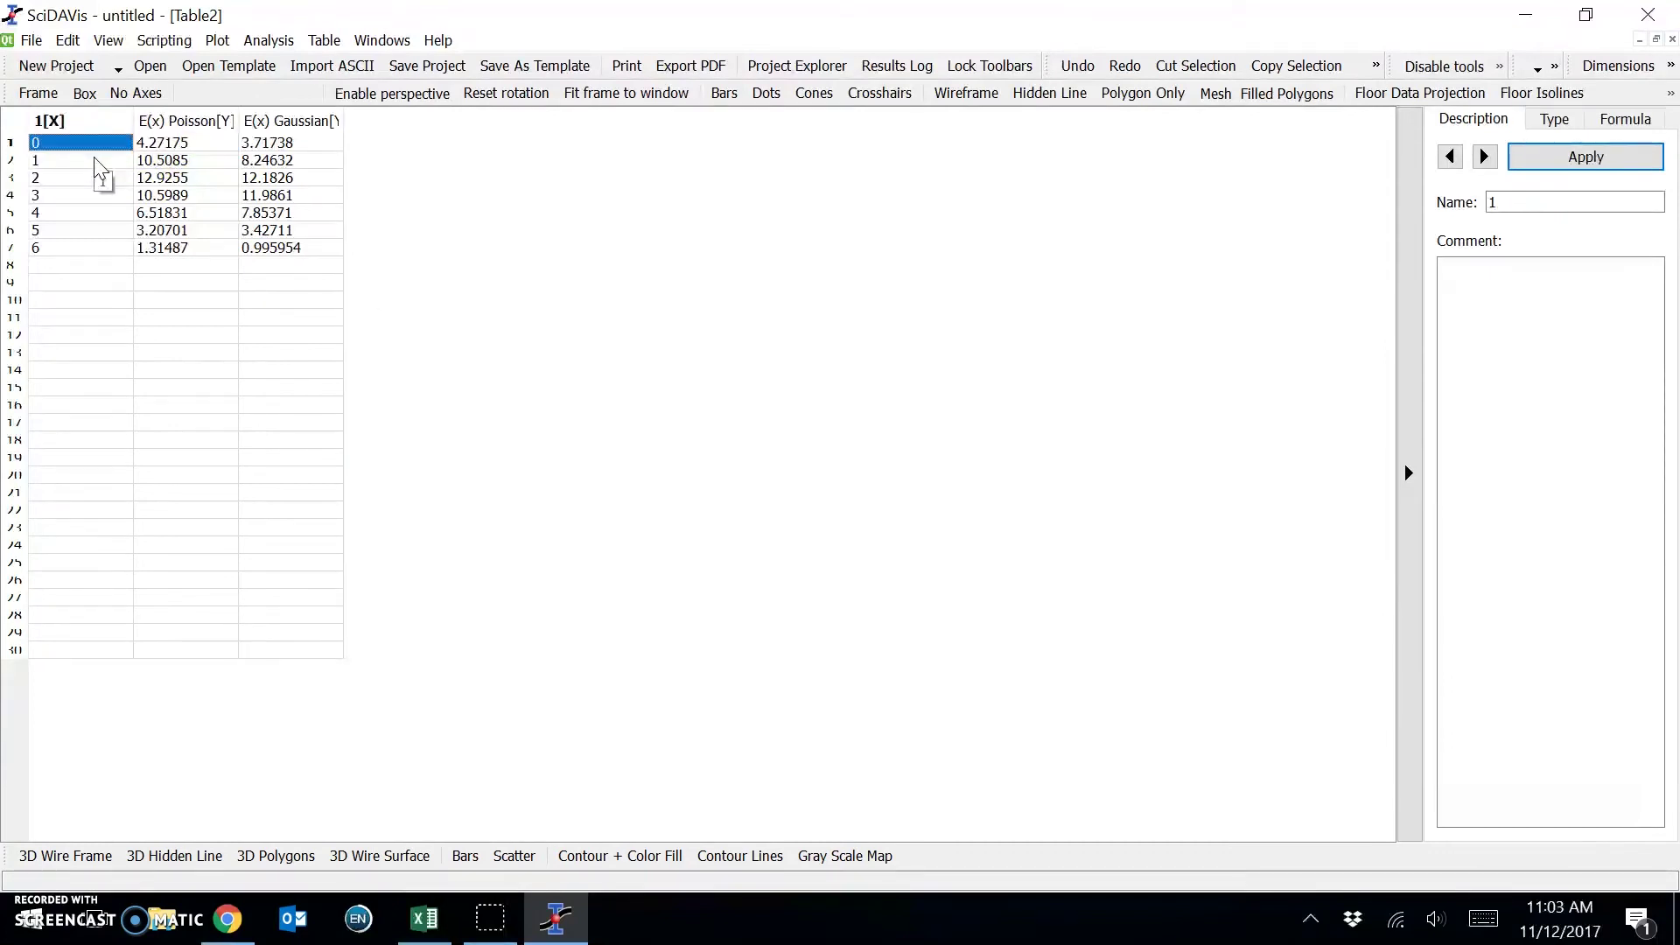
left_click(96, 160)
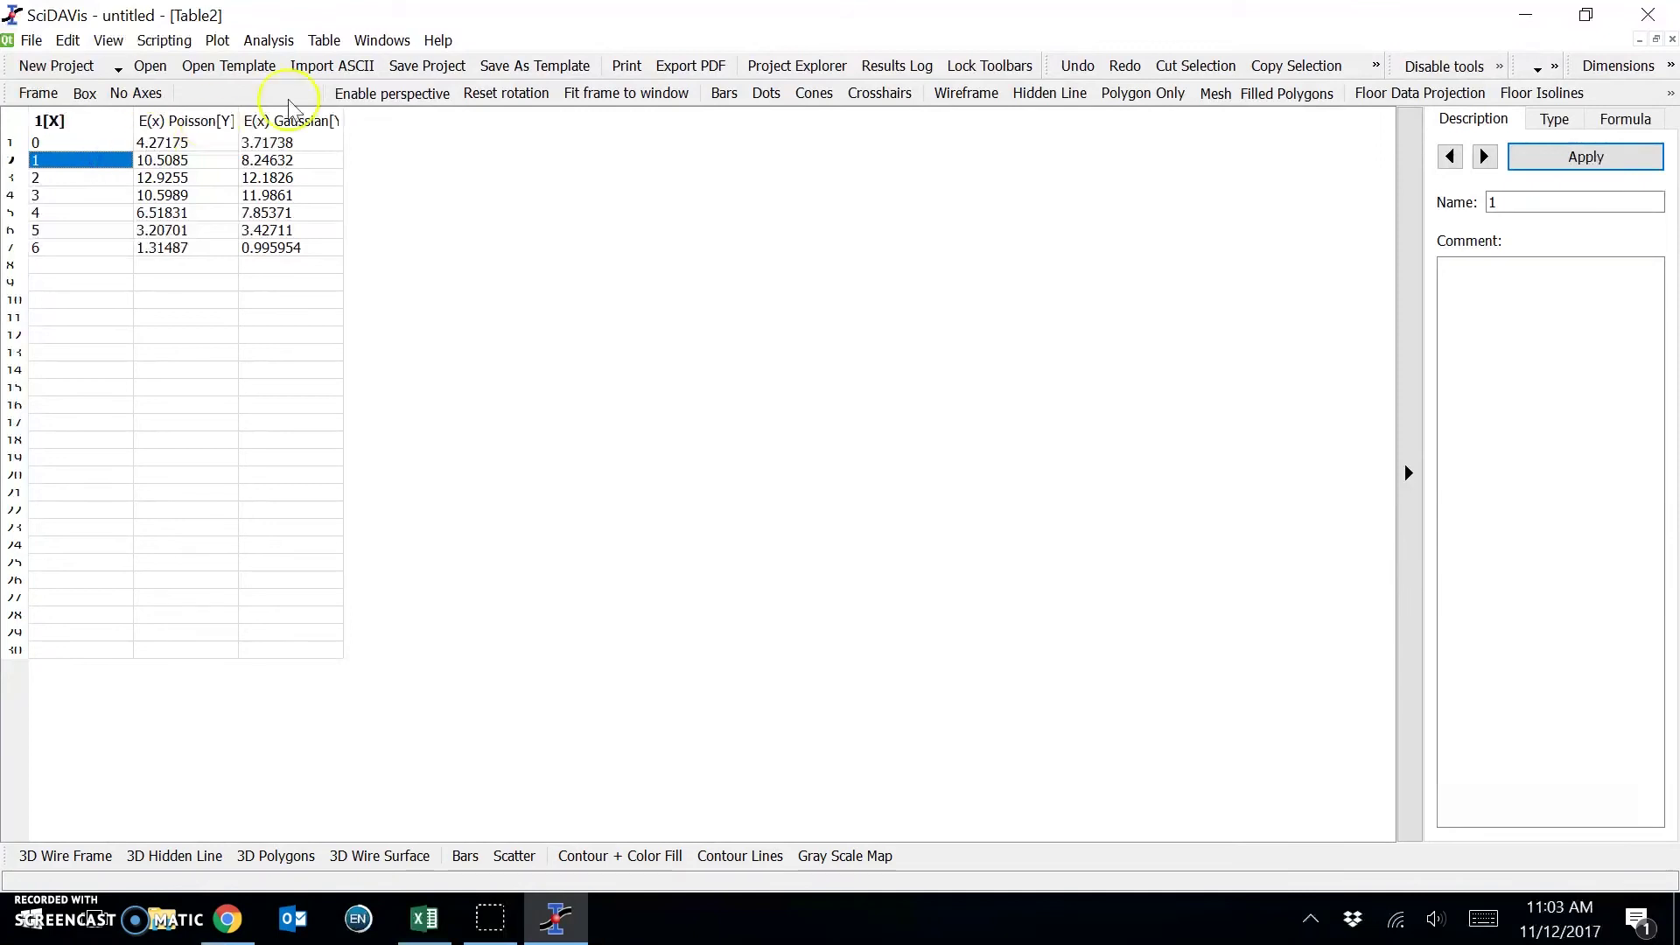
Add Table2_E(x) Poisson as a curve on the Graph1 histogram.
left_click(381, 40)
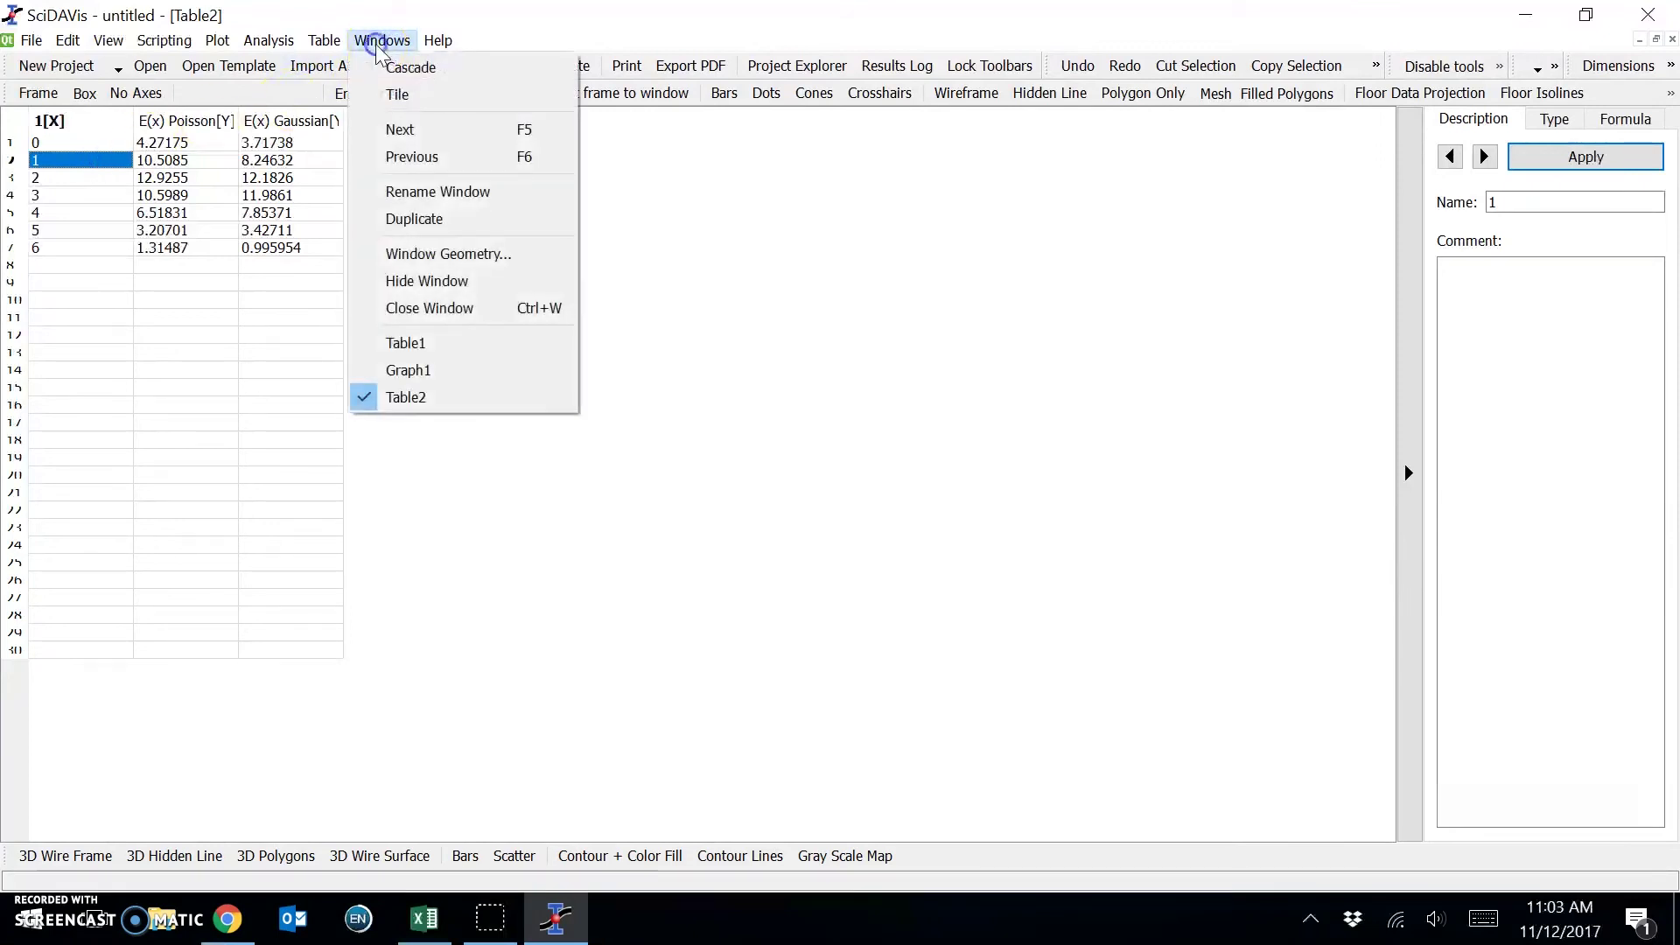
left_click(404, 371)
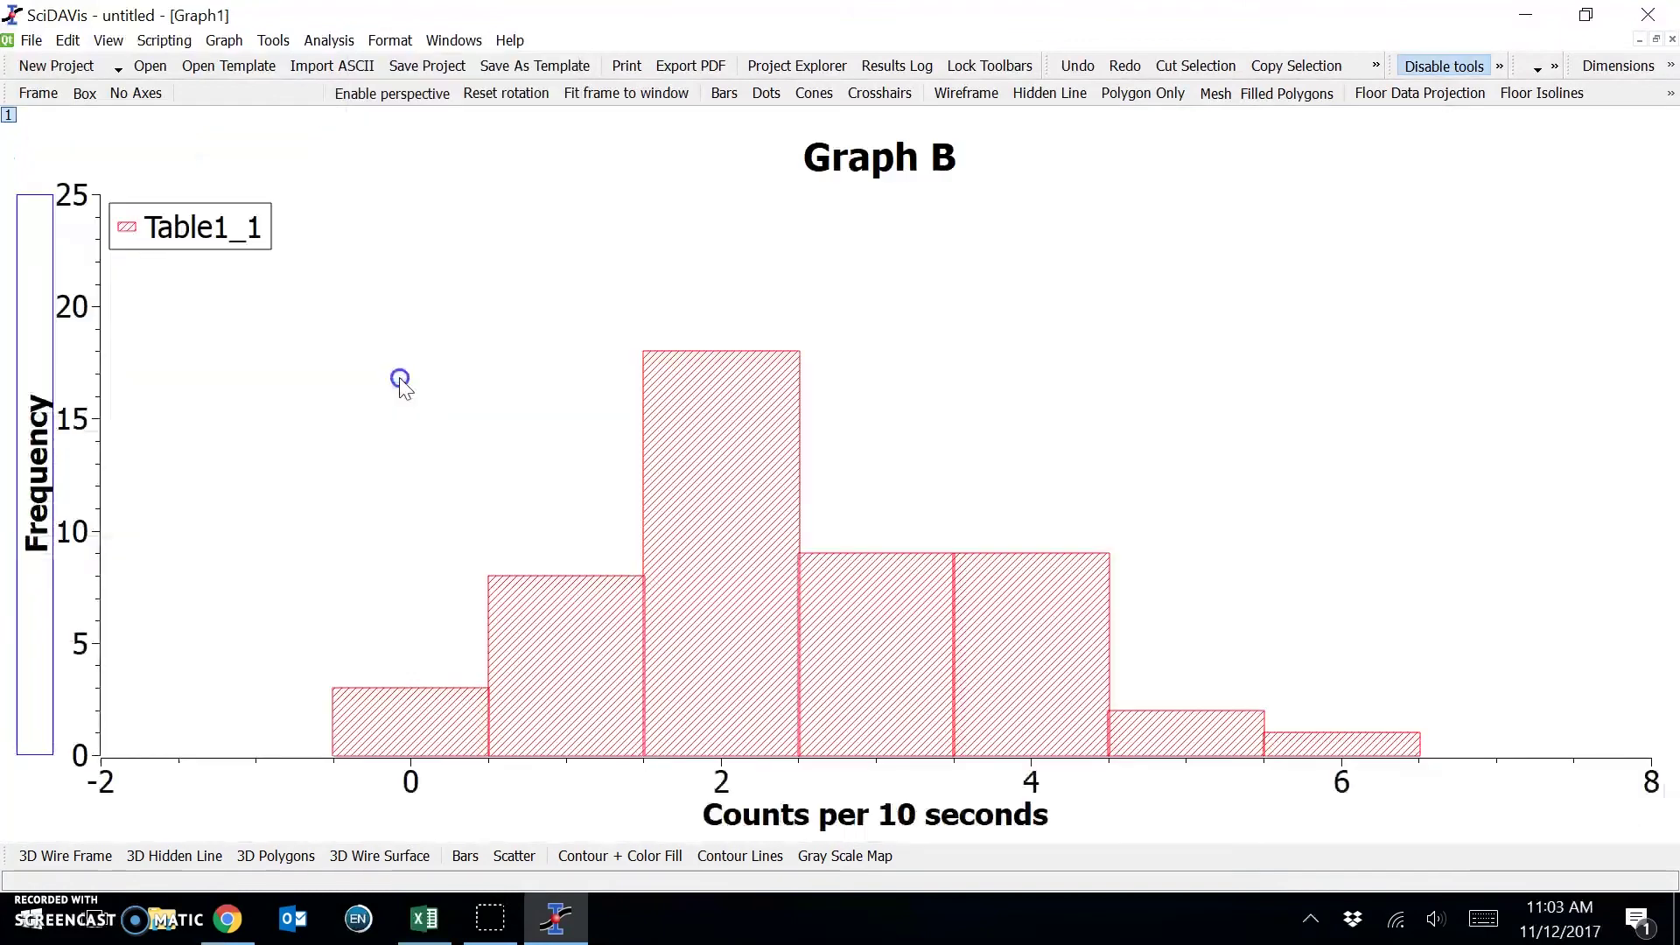
left_click(228, 44)
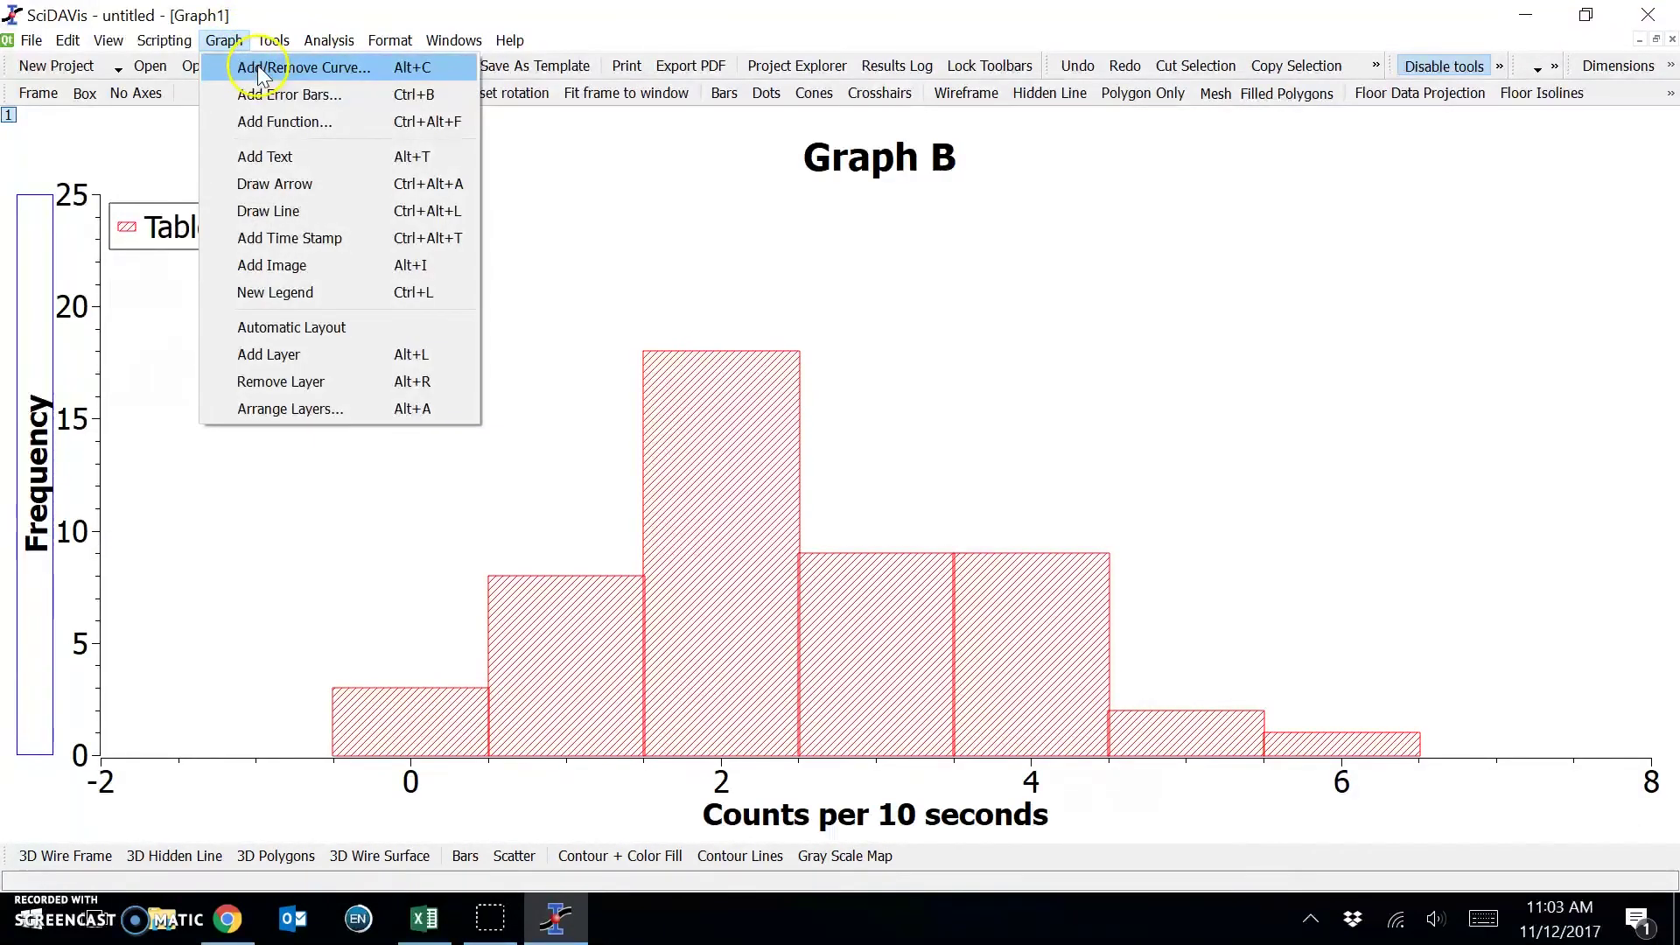
left_click(261, 74)
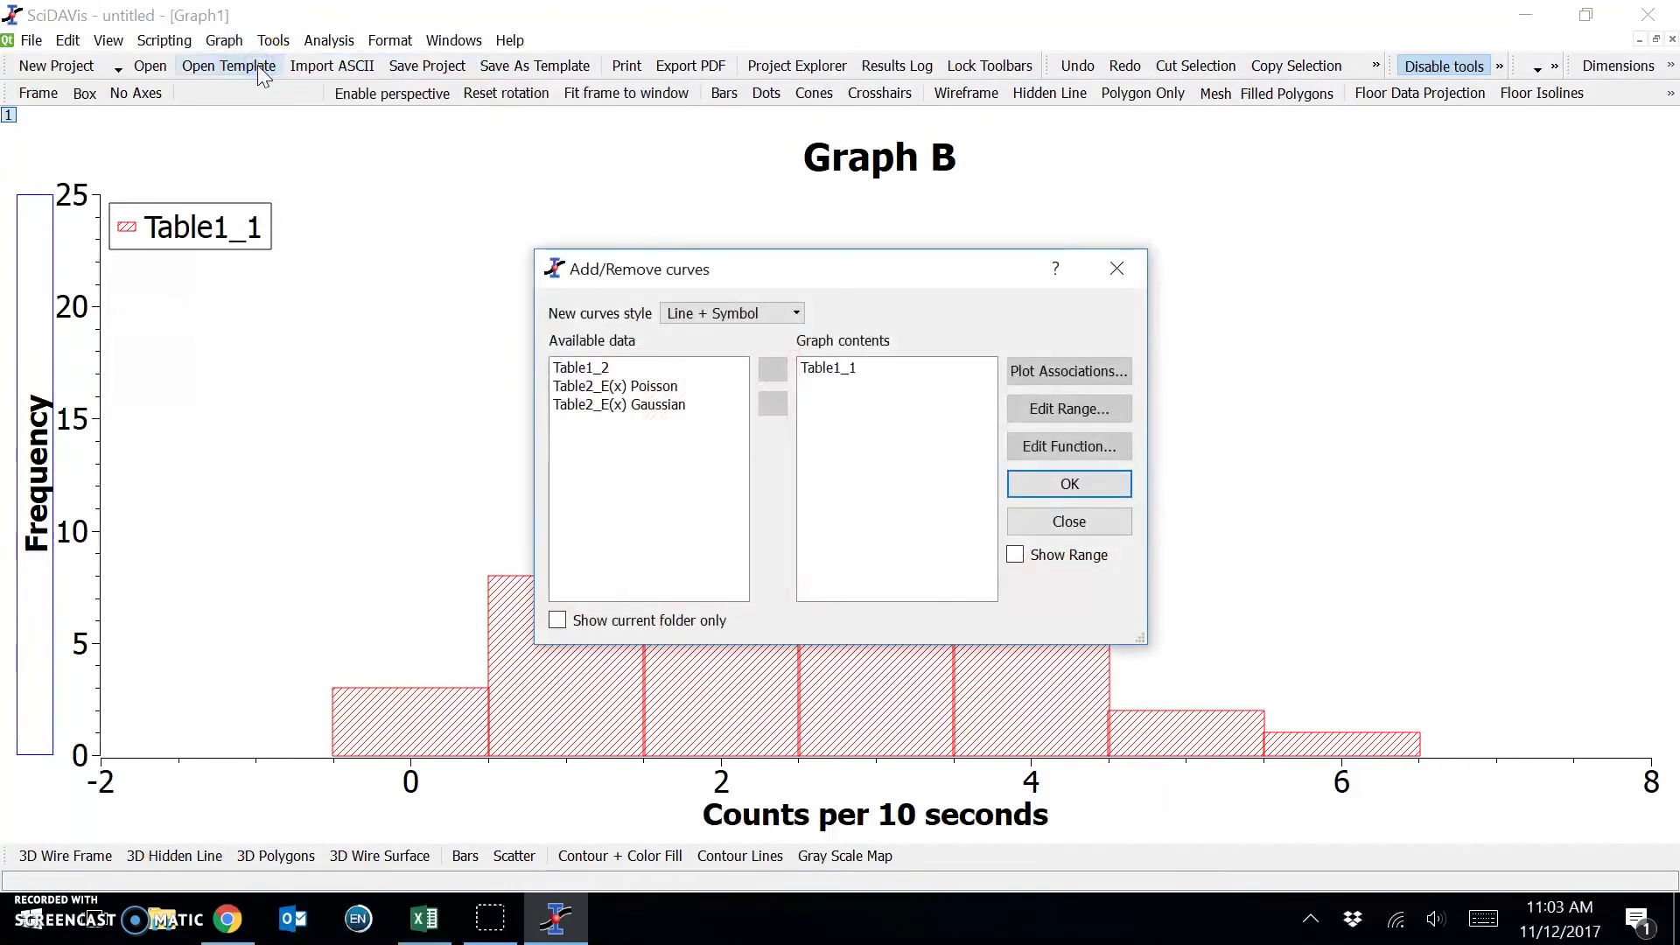
left_click(667, 388)
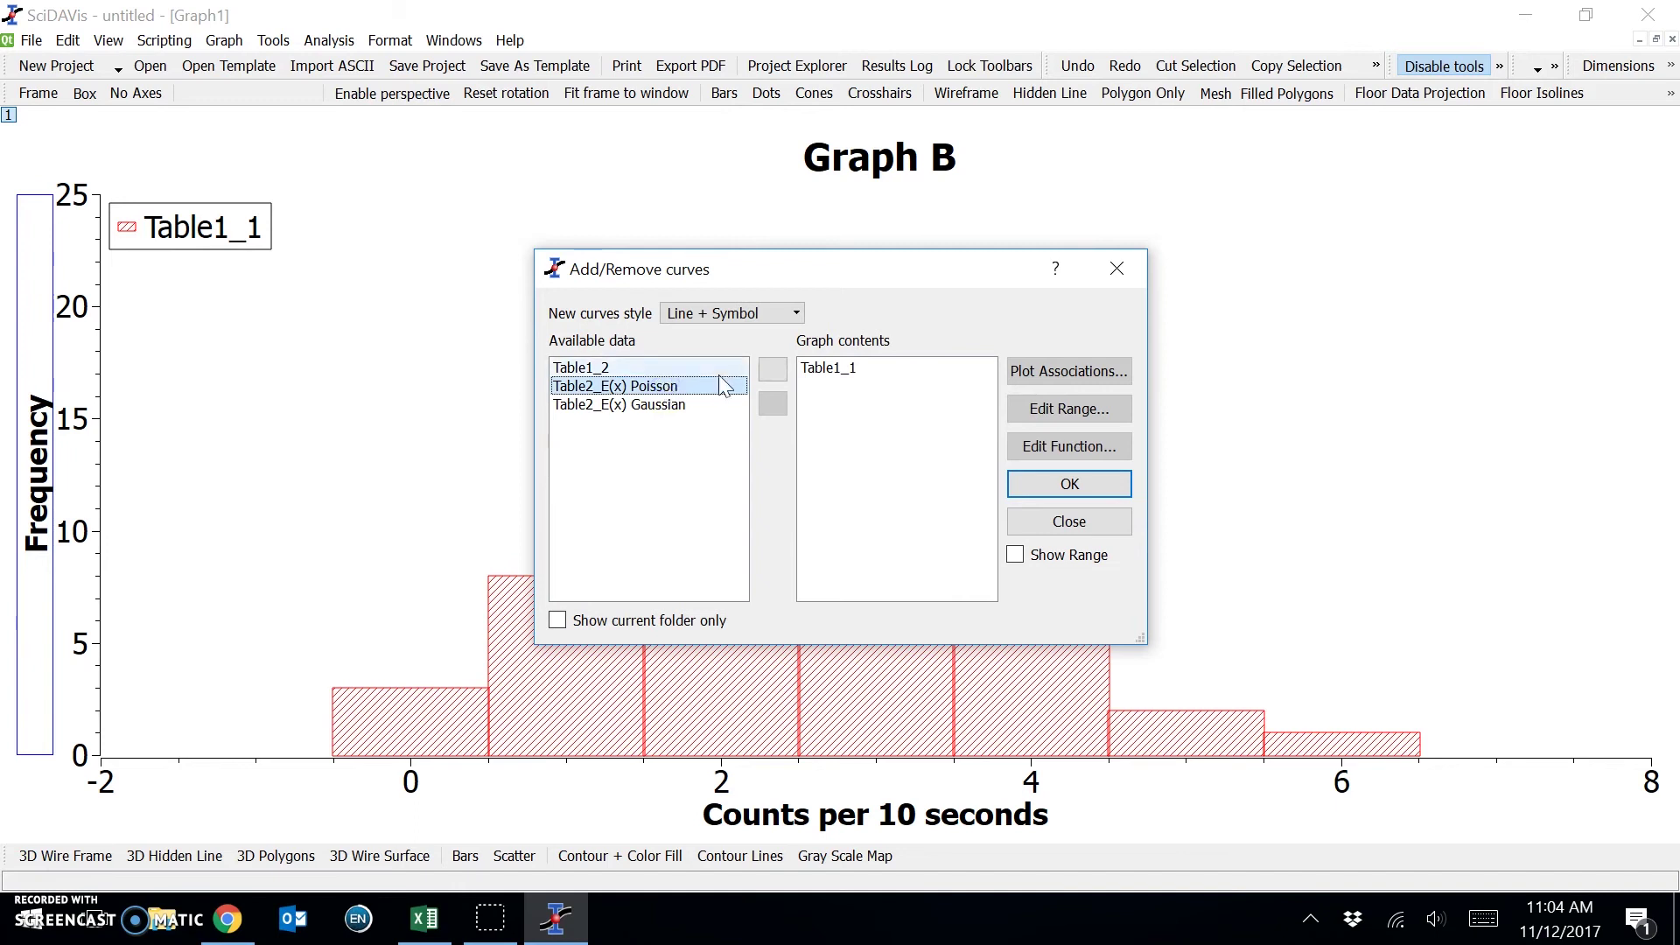
left_click(771, 373)
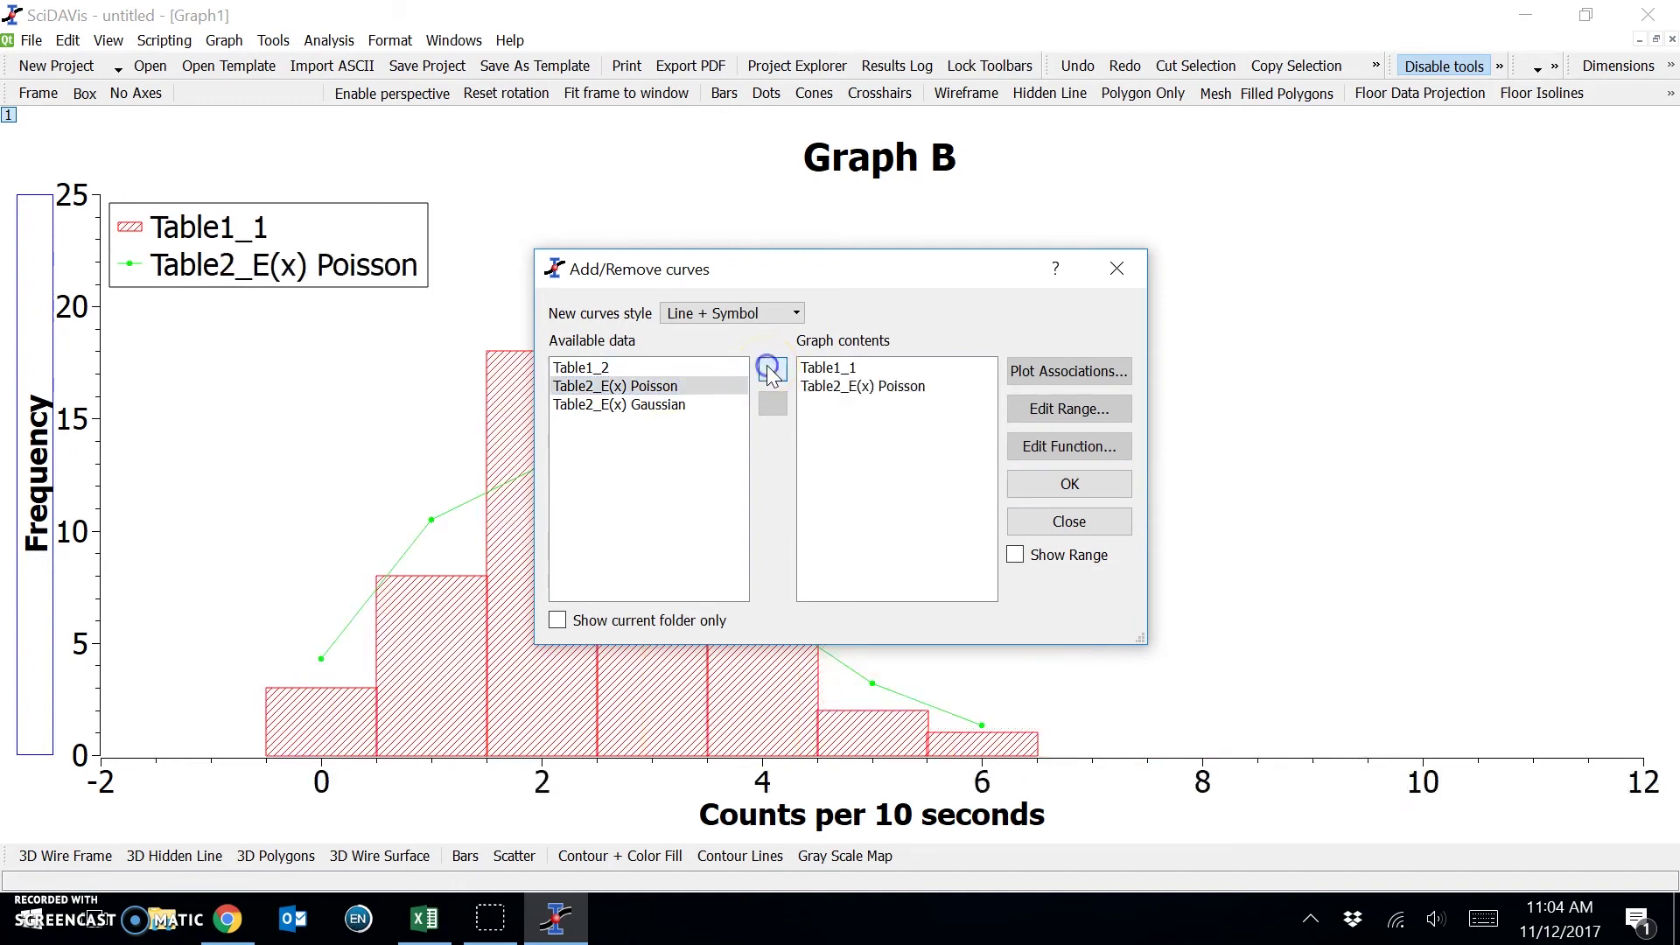
Add Table2_E(x) Gaussian as a second curve and confirm the curve list.
left_click(651, 424)
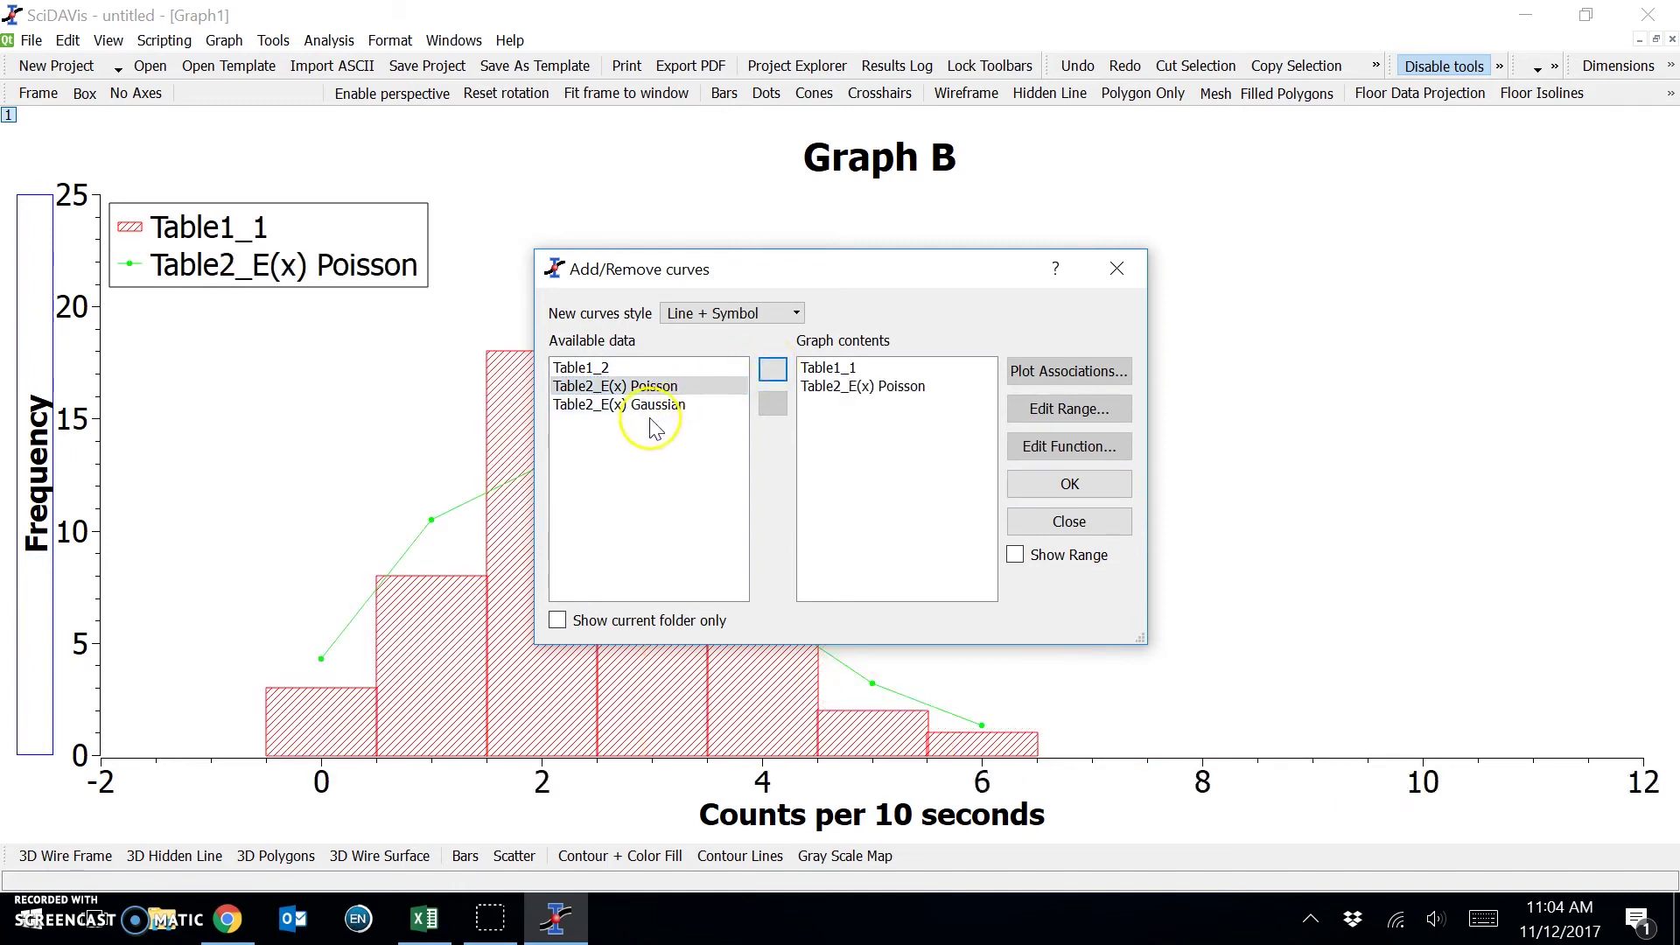
left_click(637, 407)
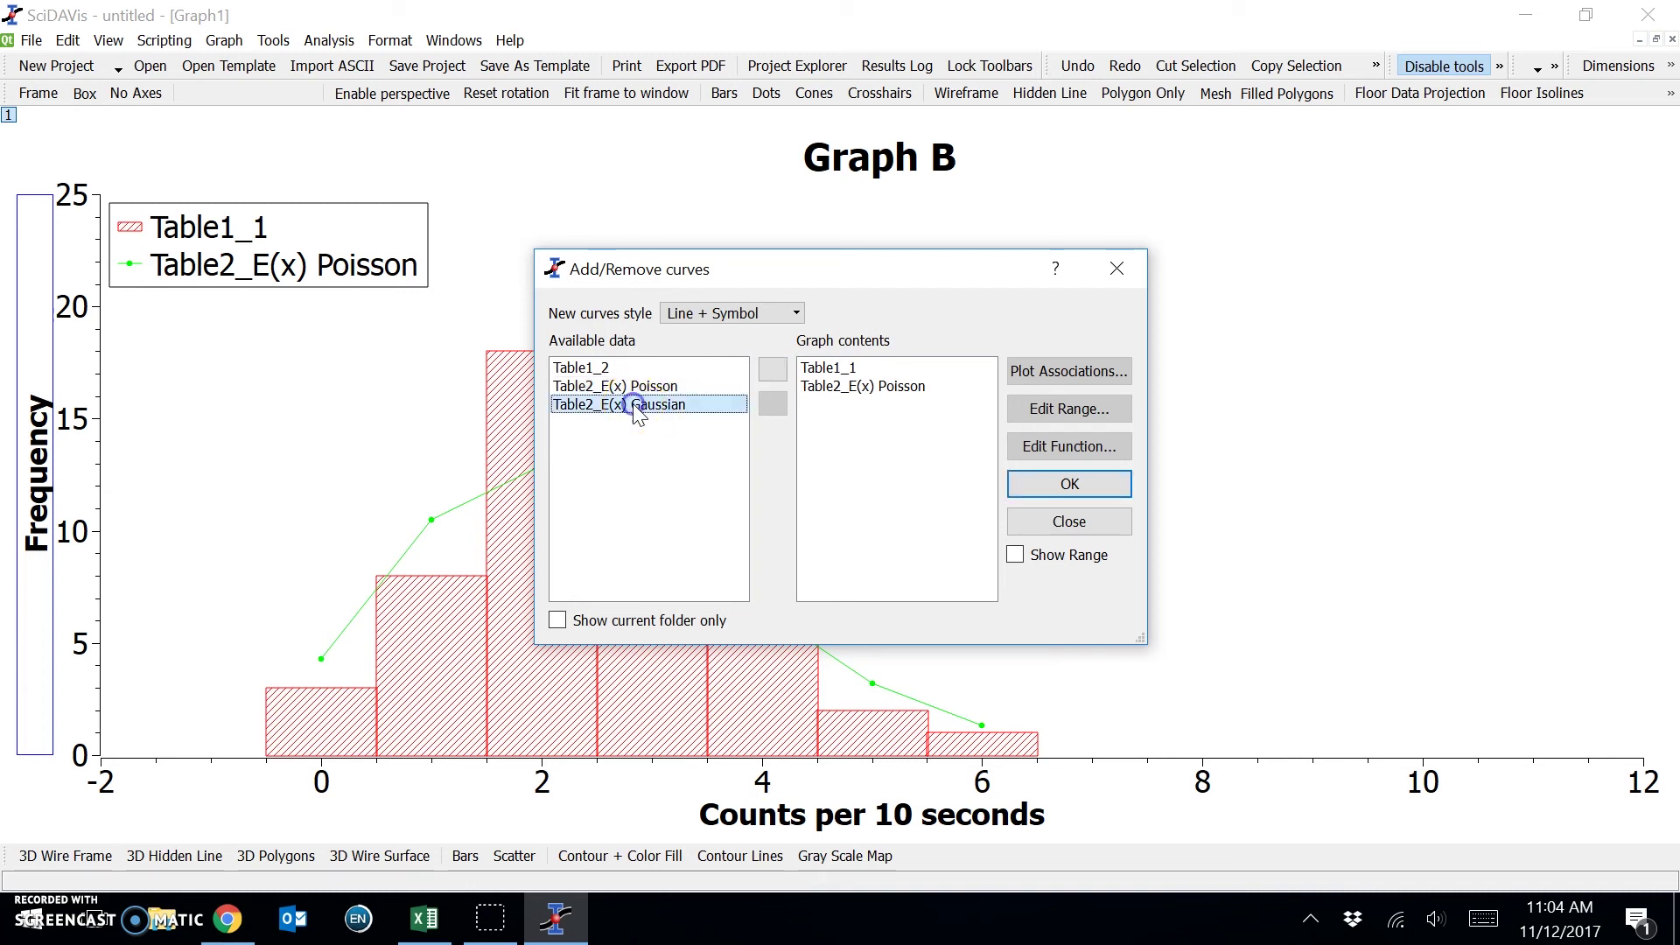
left_click(772, 378)
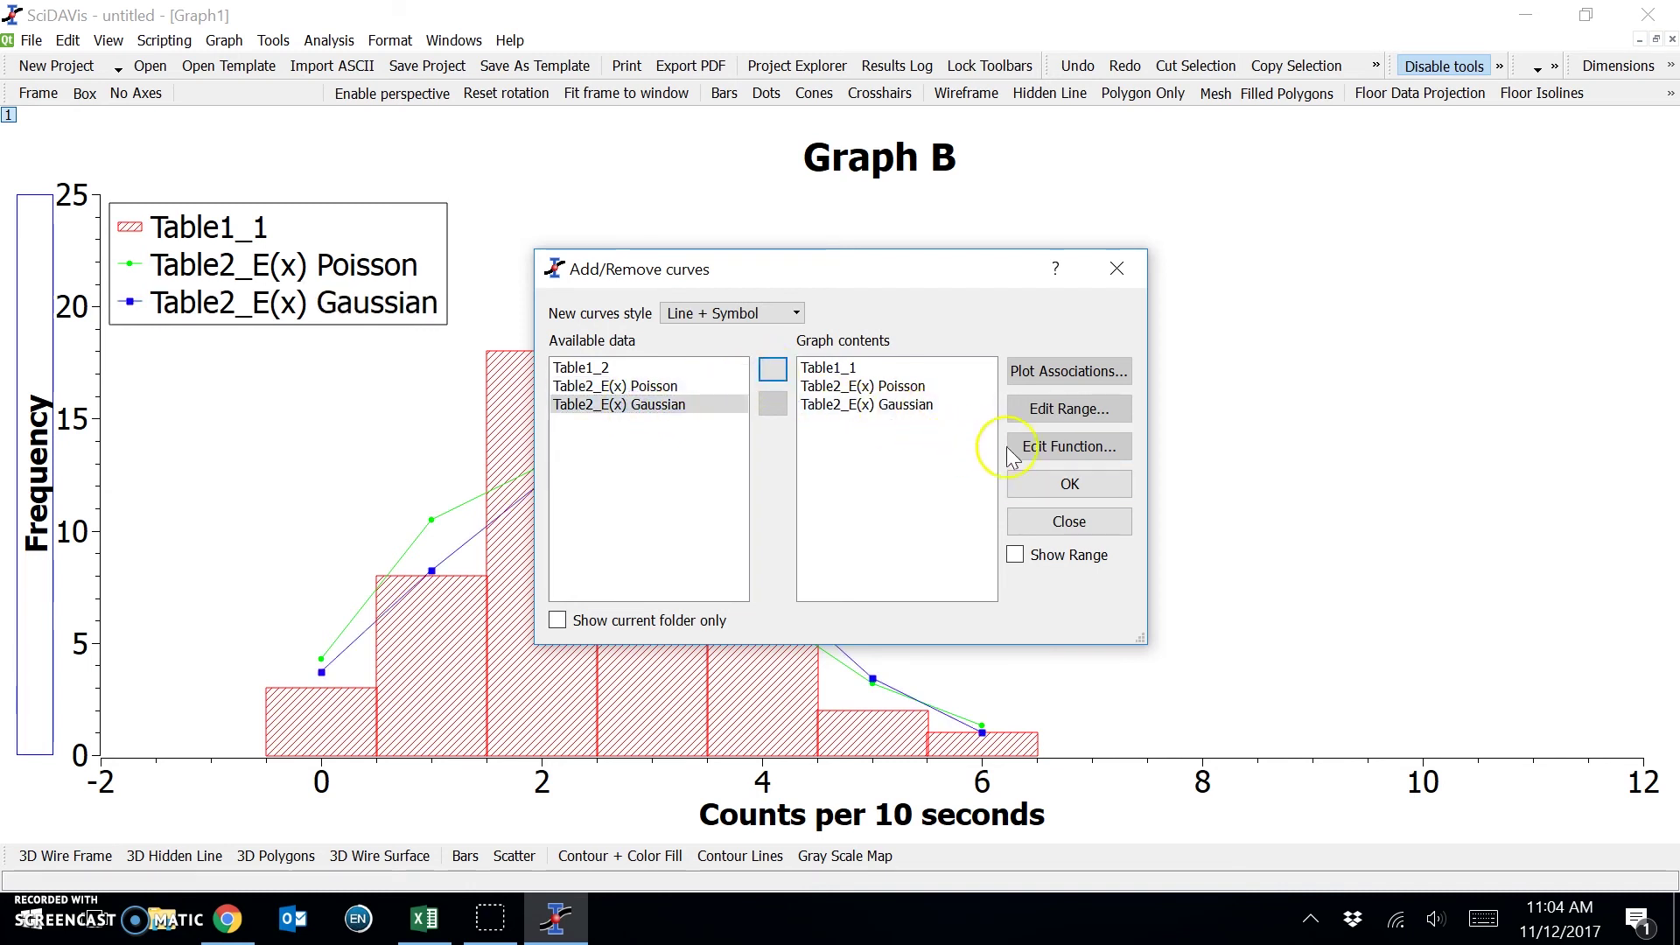
left_click(1083, 487)
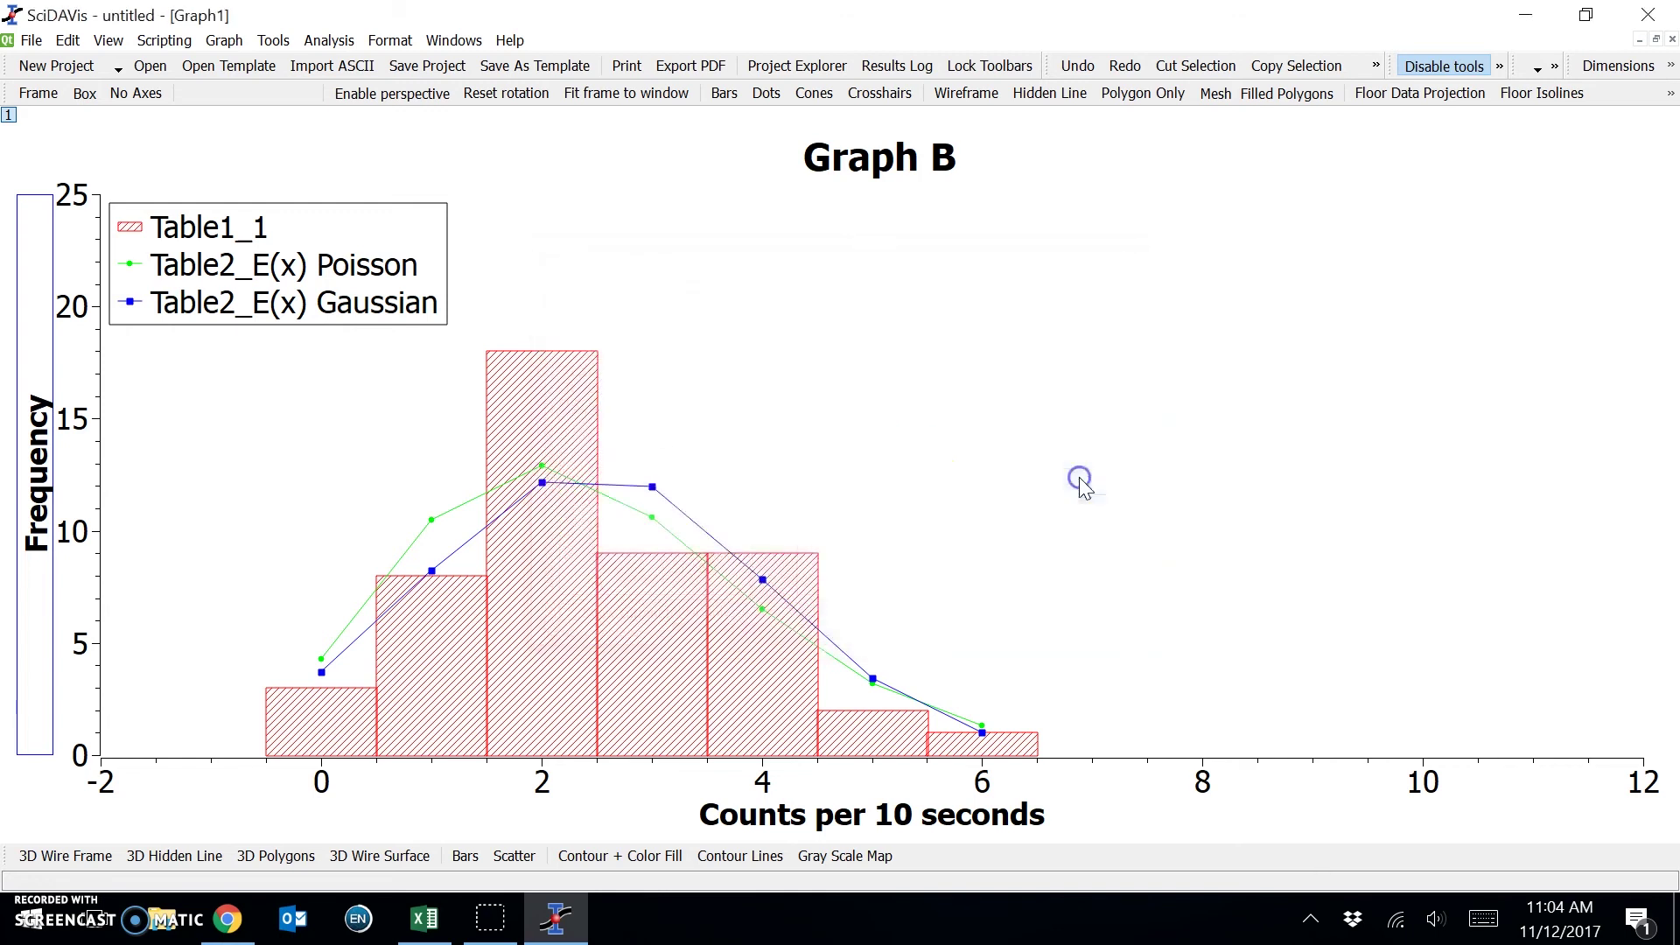
Set the bottom axis scale to run from -2 to 8.
double_click(1209, 788)
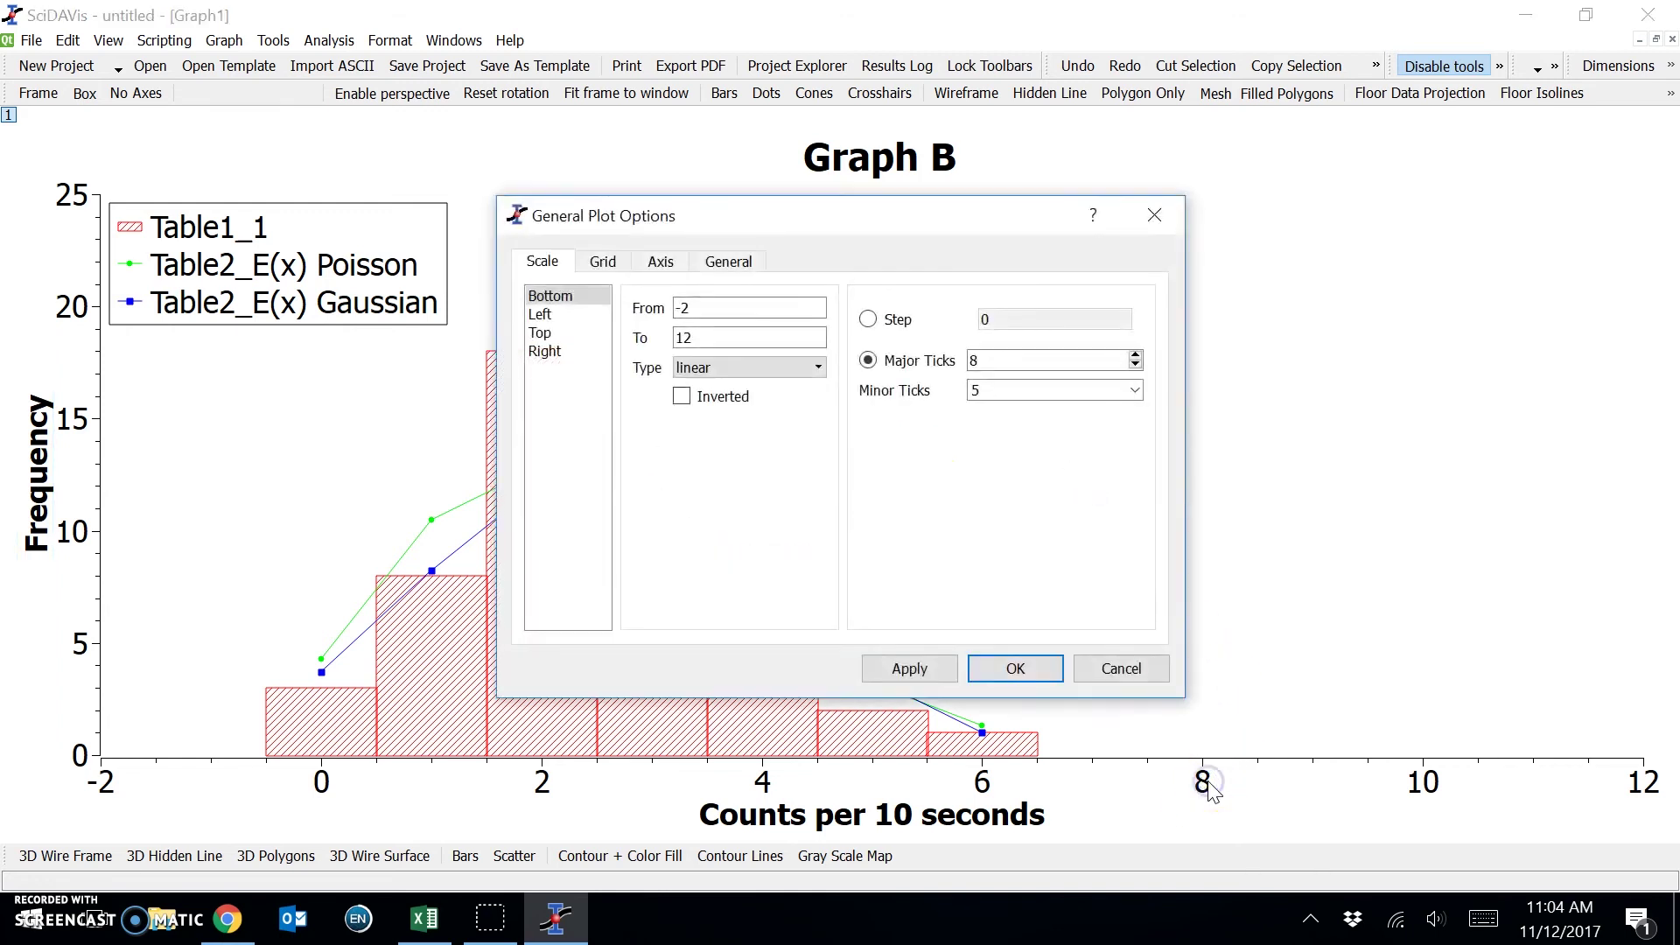
left_click(738, 337)
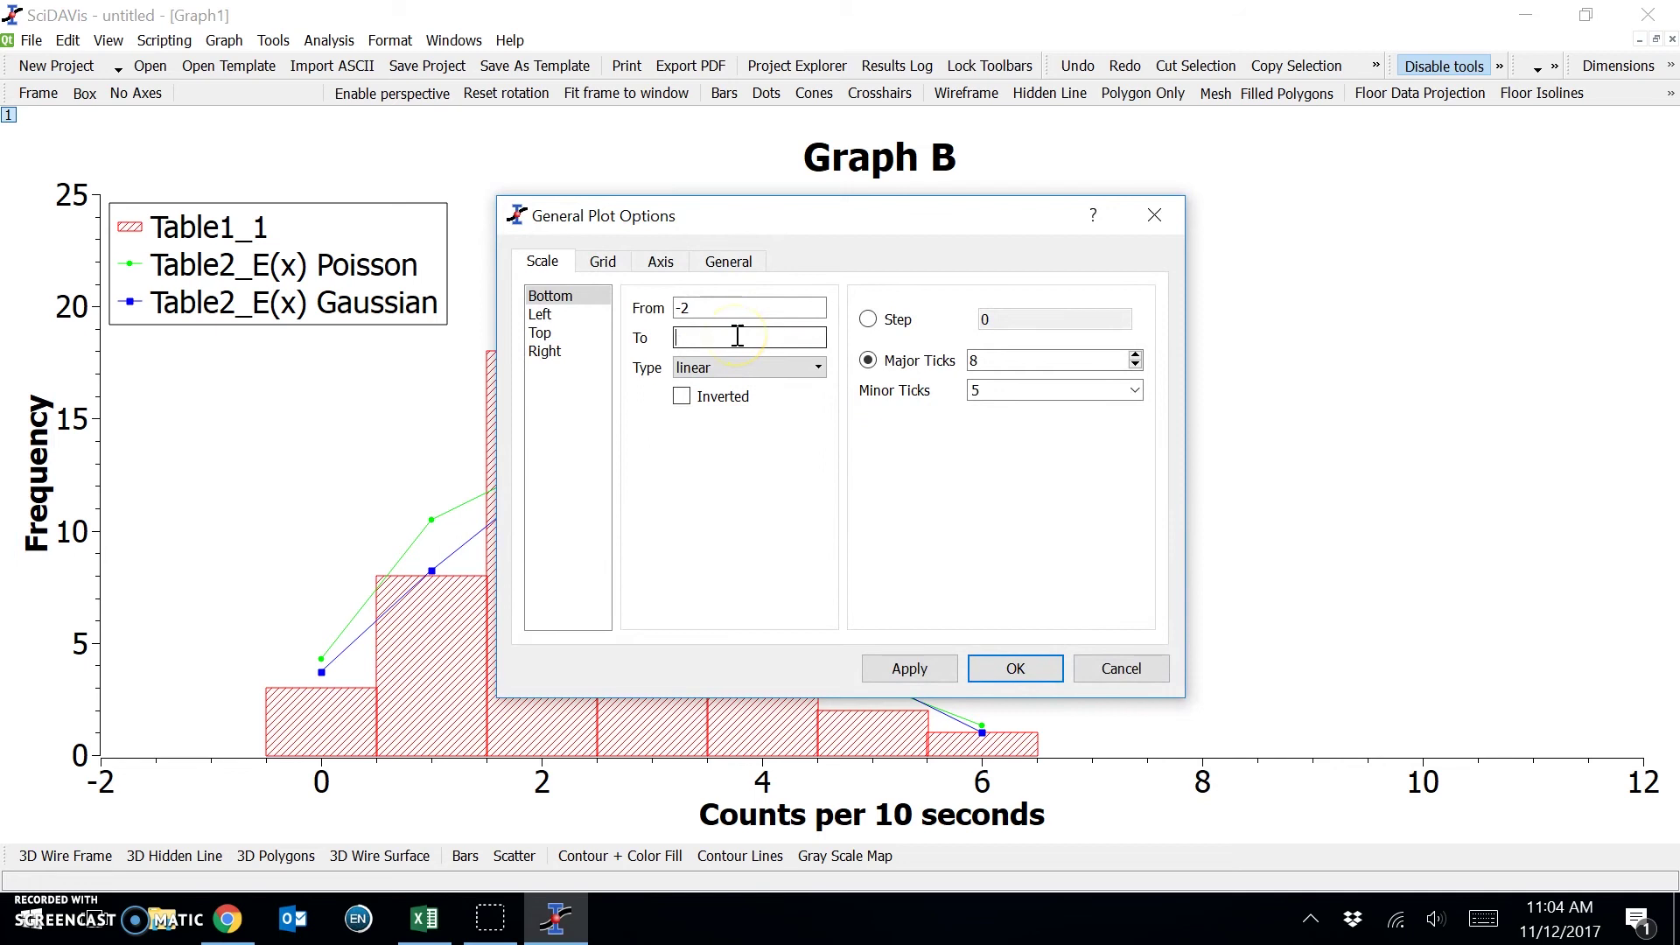
left_click(950, 665)
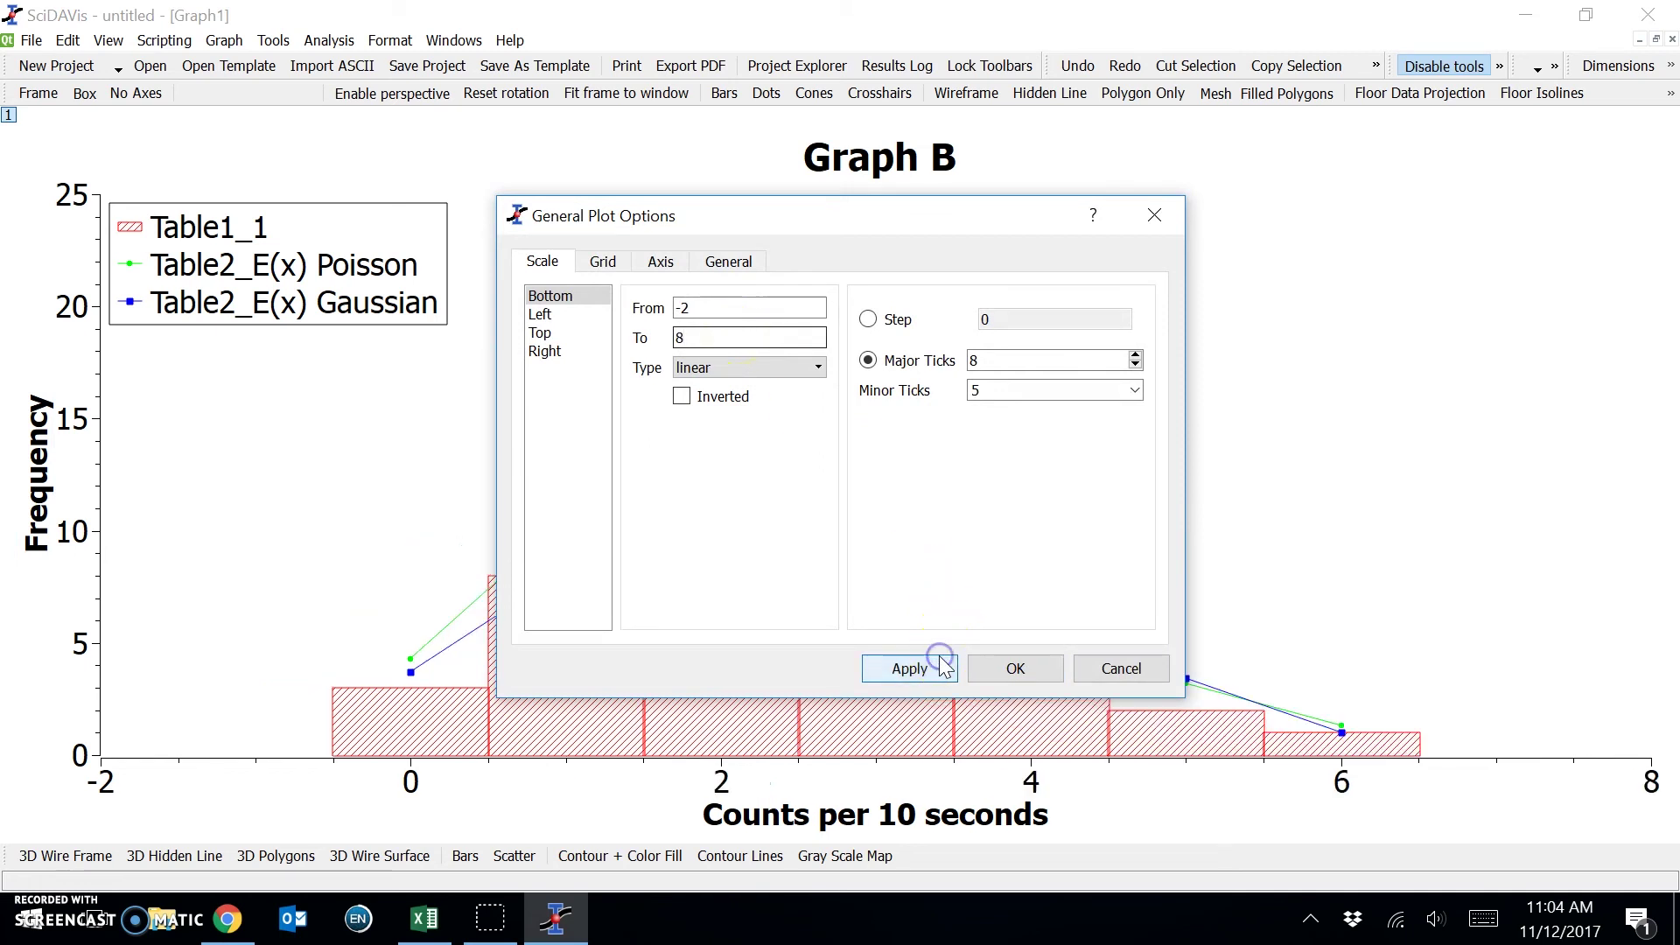
left_click(1017, 668)
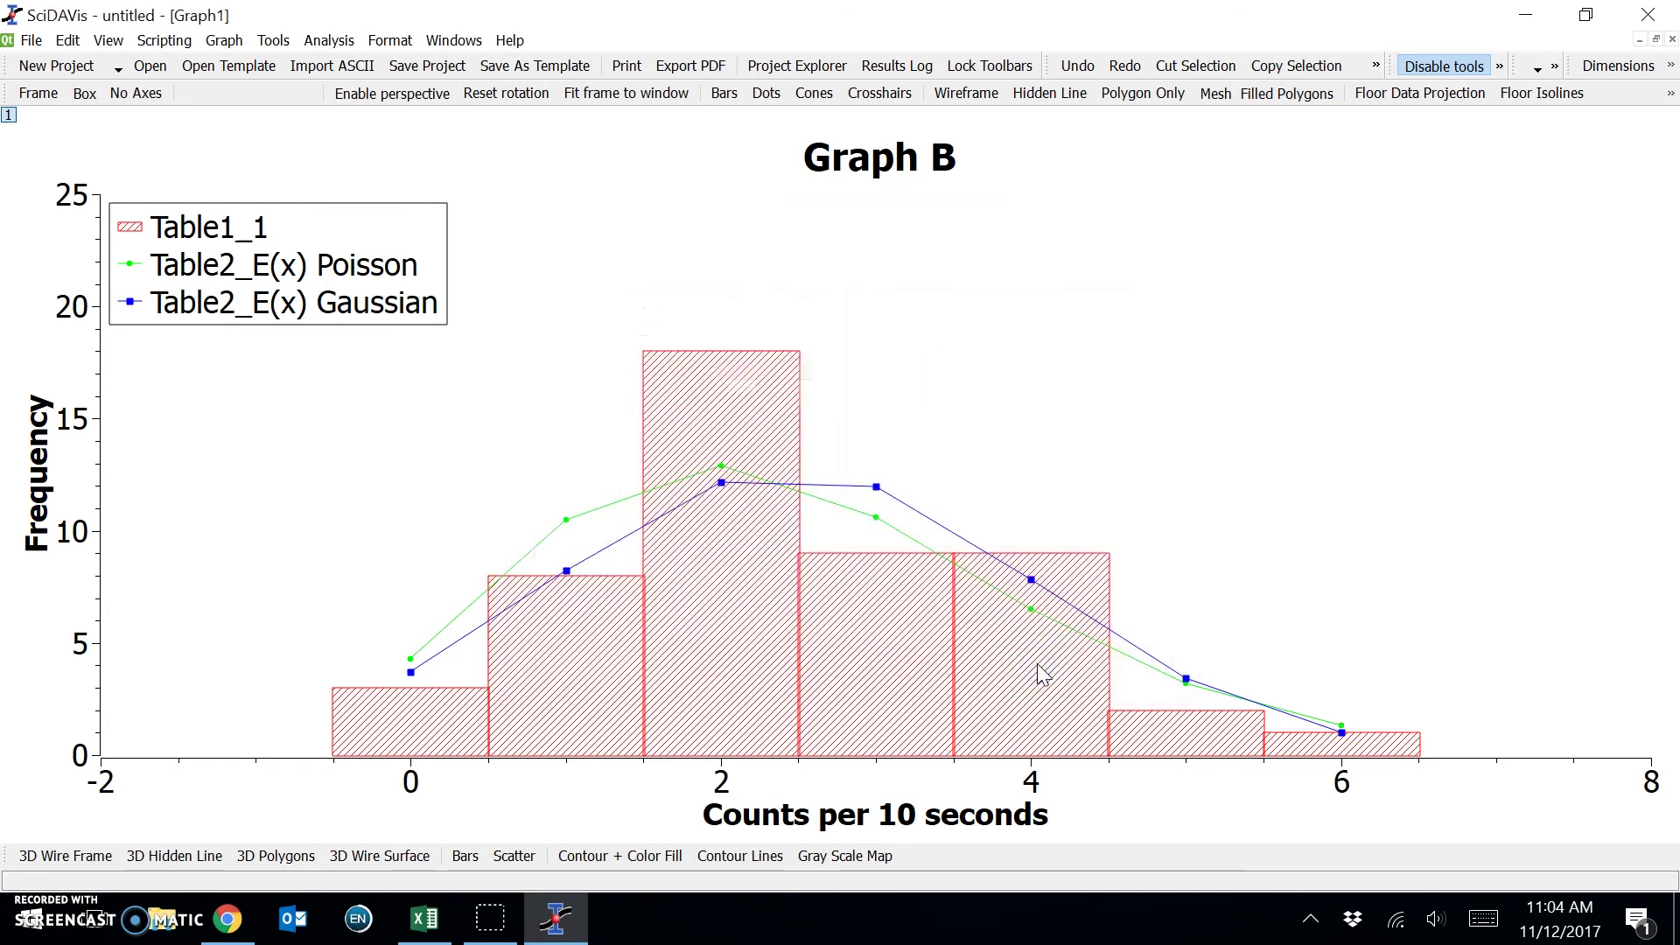
Rename the first legend entry to 'Experiment Data'.
left_click(249, 223)
scroll(255, 225, "down", 1)
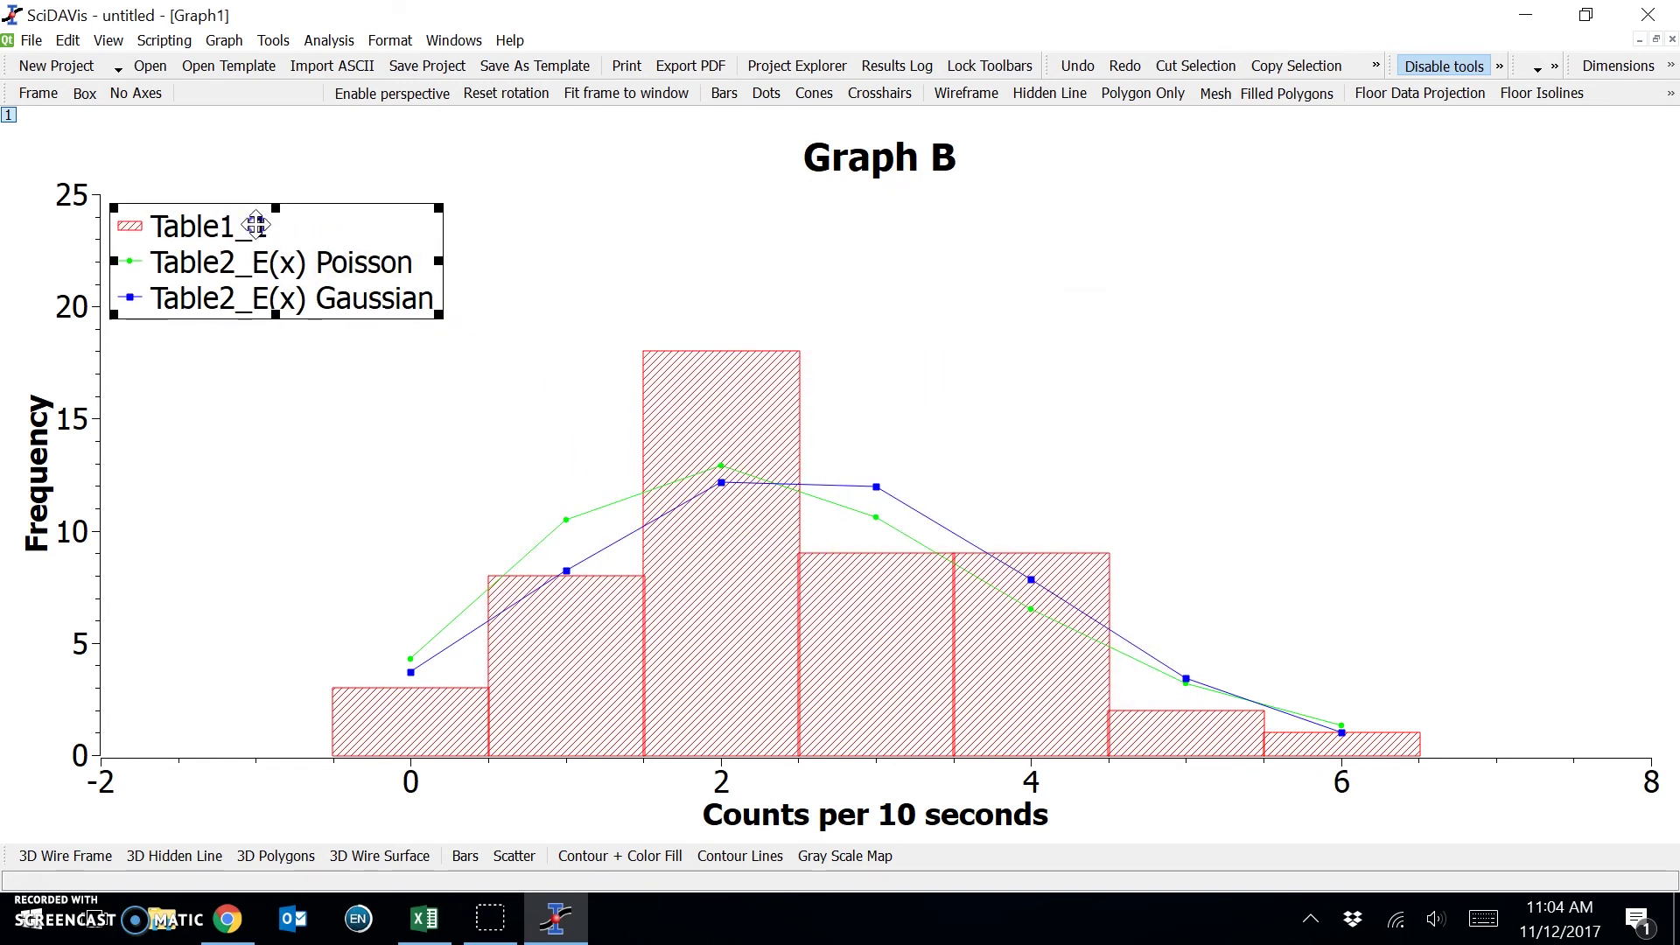
double_click(256, 225)
left_click(771, 525)
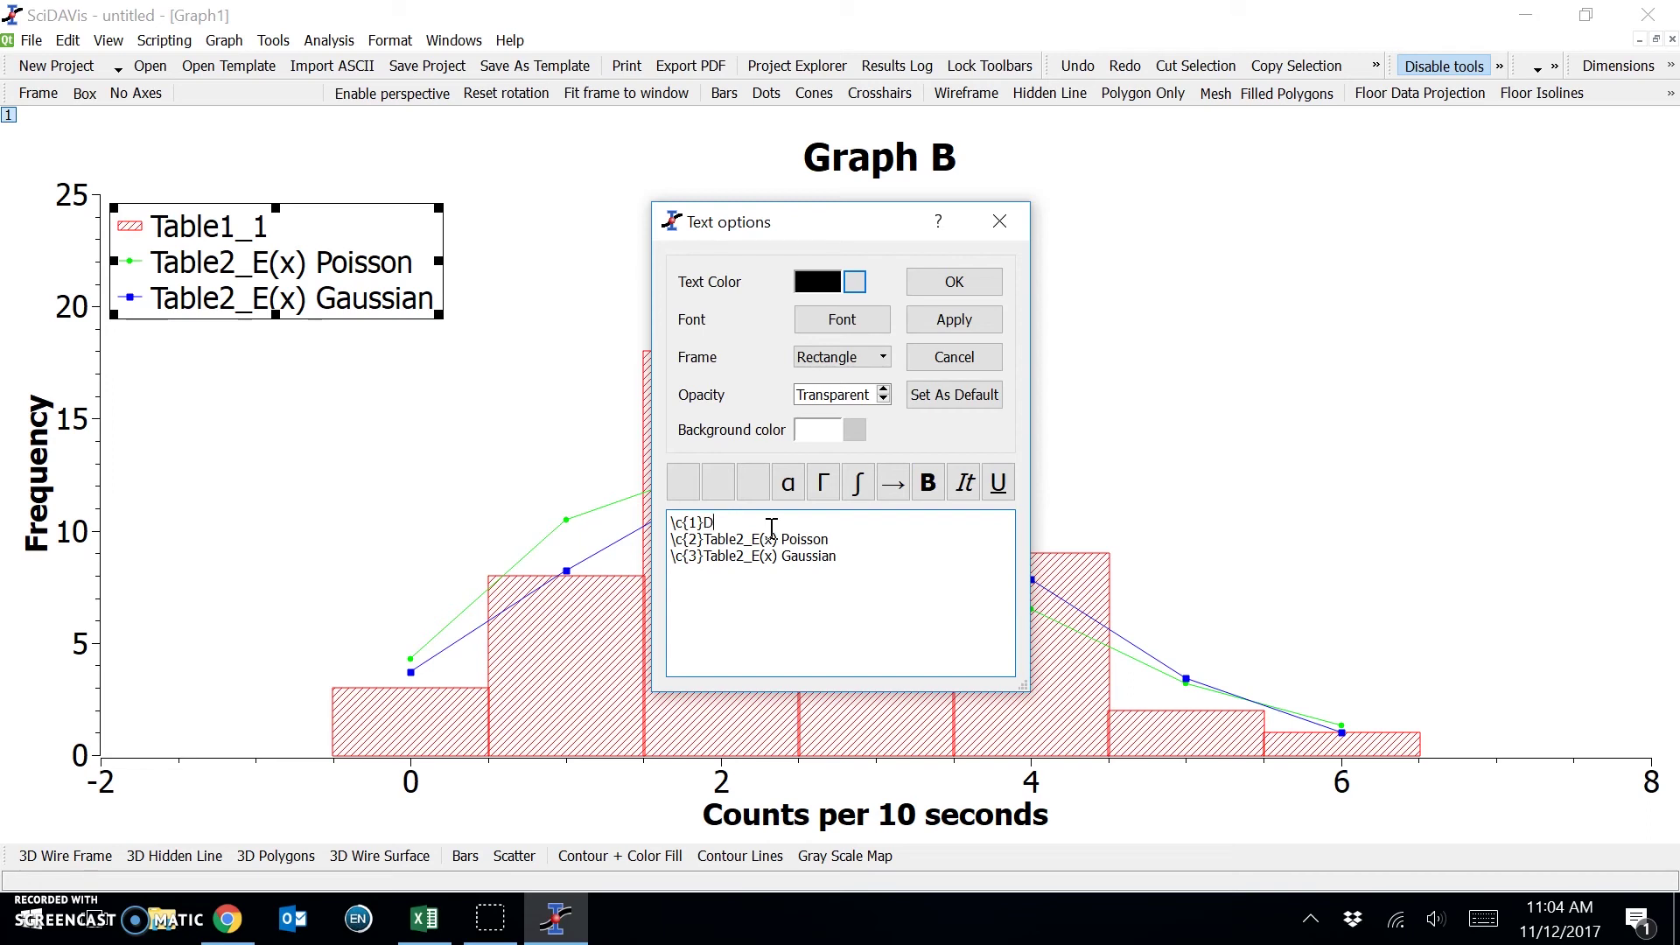
type("Experiment Data")
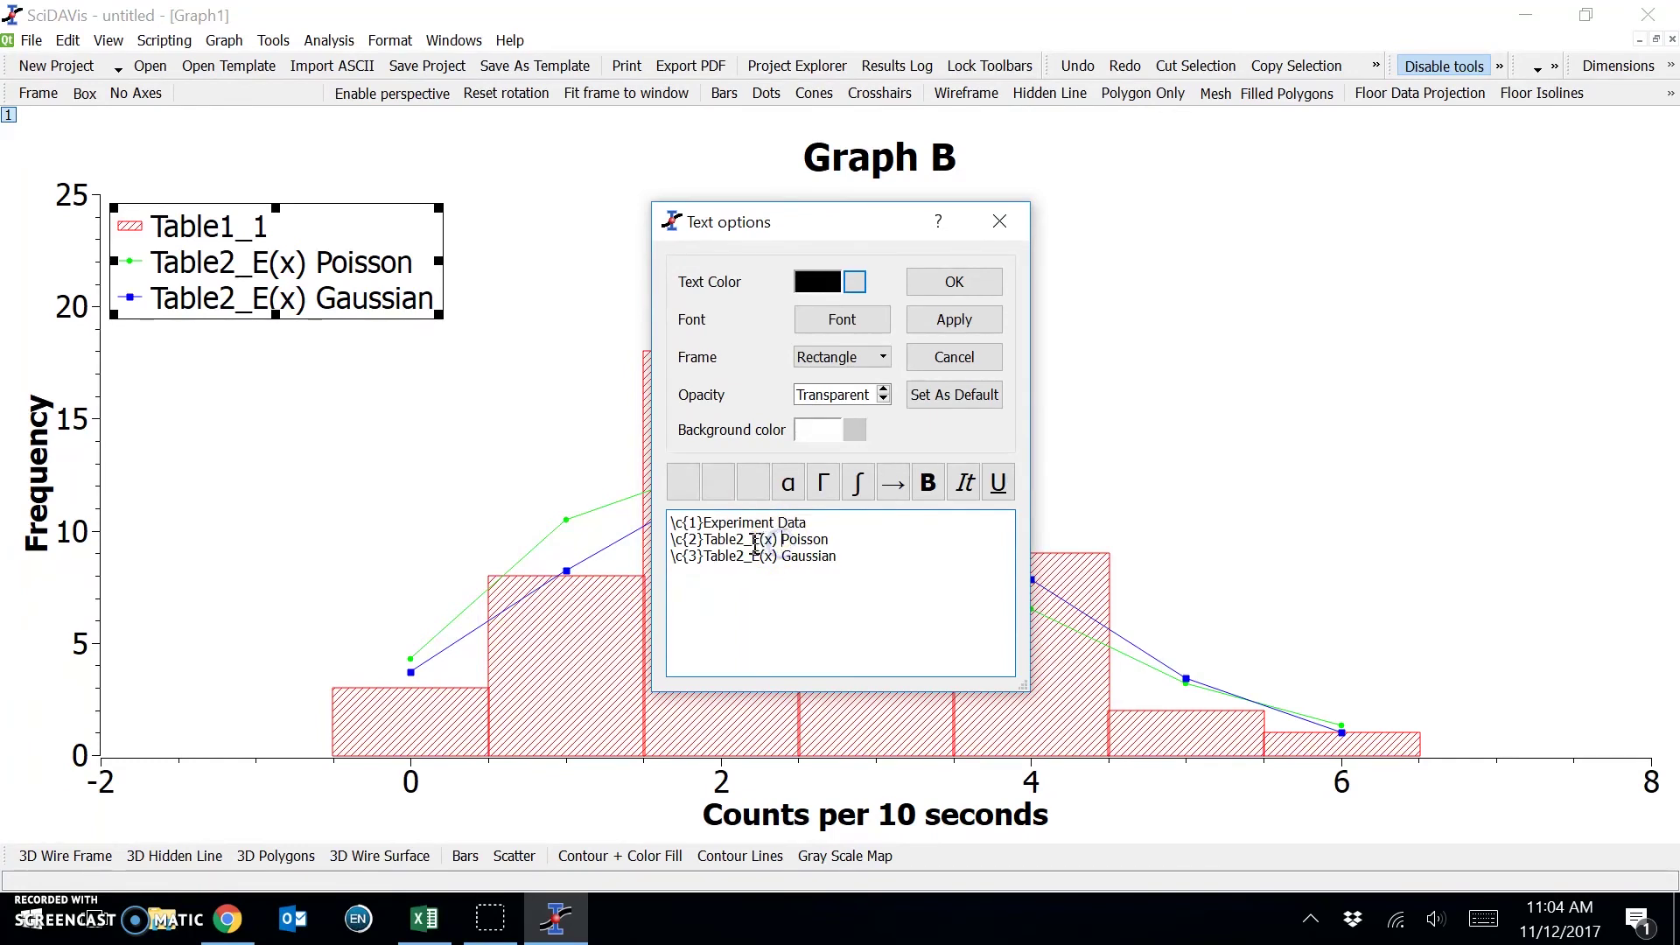
Remove the Table2_ prefix from the E(x) Poisson and E(x) Gaussian legend entries.
left_click(752, 539)
key("BackSpace")
key("BackSpace")
key("BackSpace")
key("BackSpace")
key("BackSpace")
key("BackSpace")
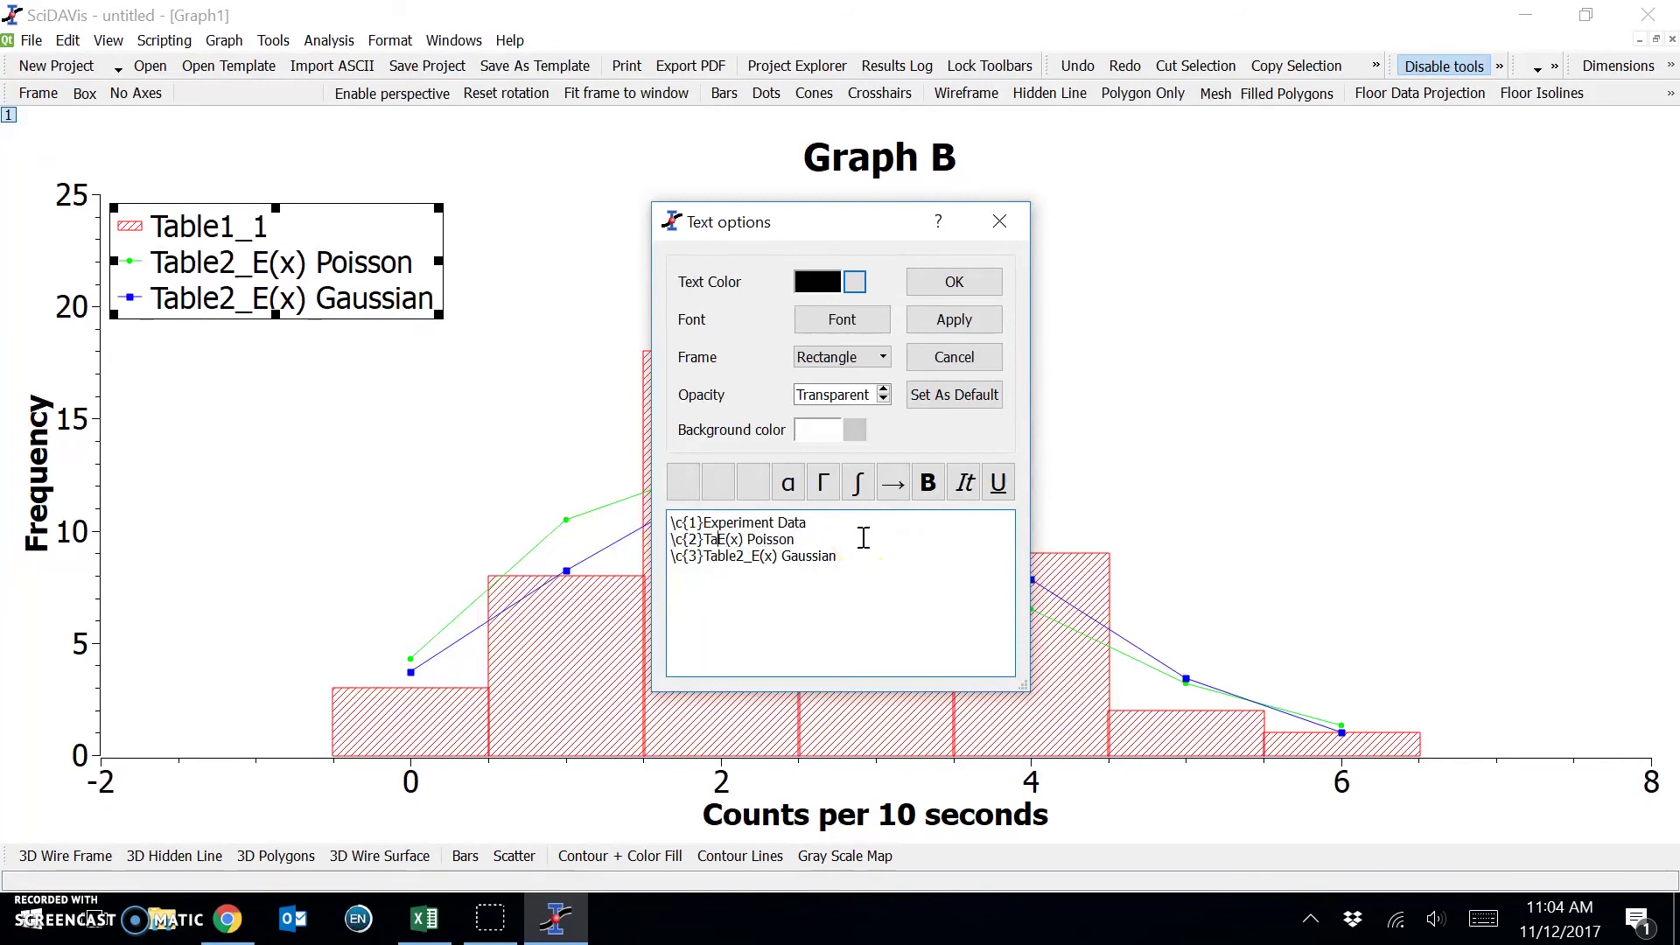
key("BackSpace")
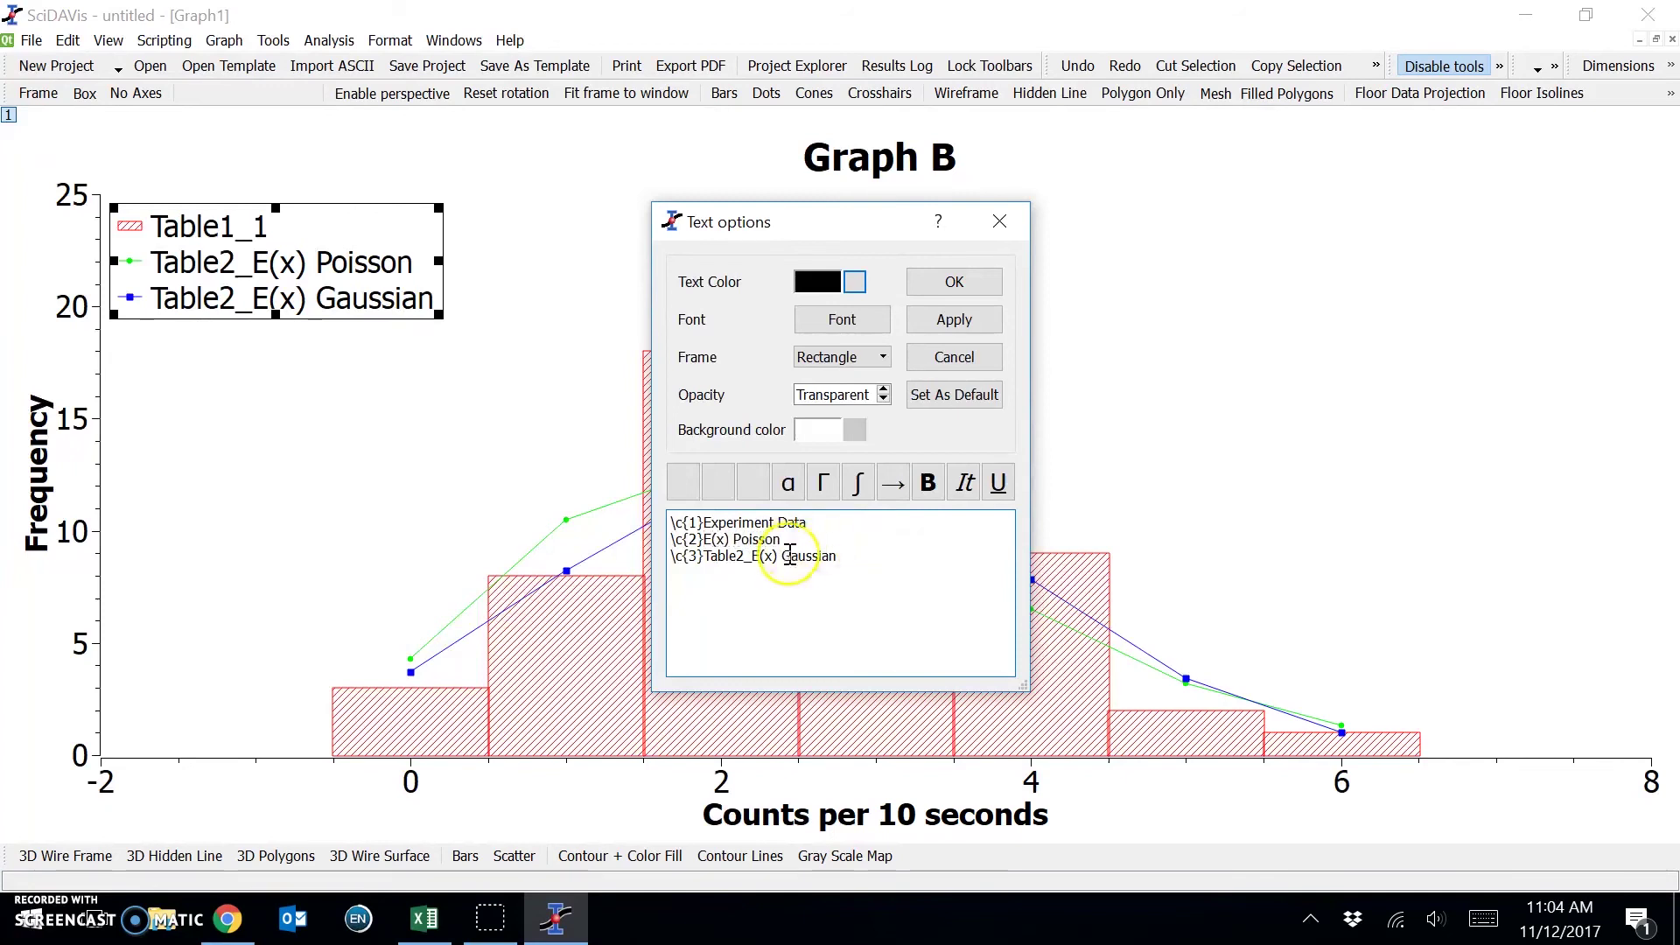
left_click(754, 554)
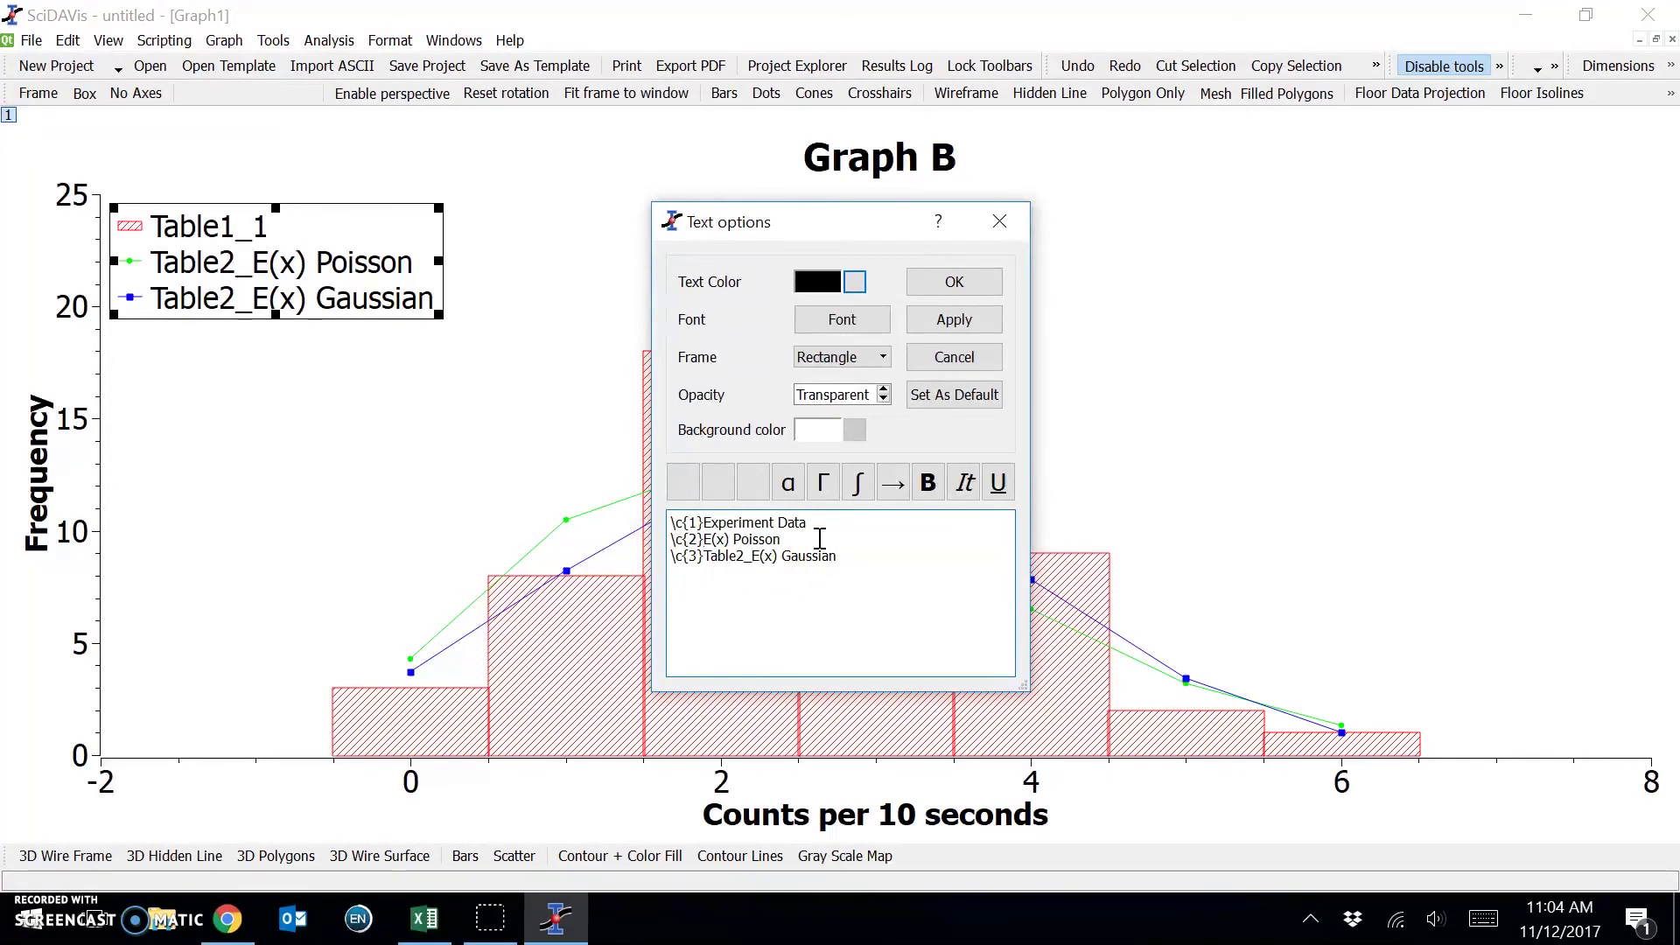
key("BackSpace")
key("BackSpace")
key("BackSpace")
key("BackSpace")
key("BackSpace")
key("BackSpace")
key("BackSpace")
left_click(946, 281)
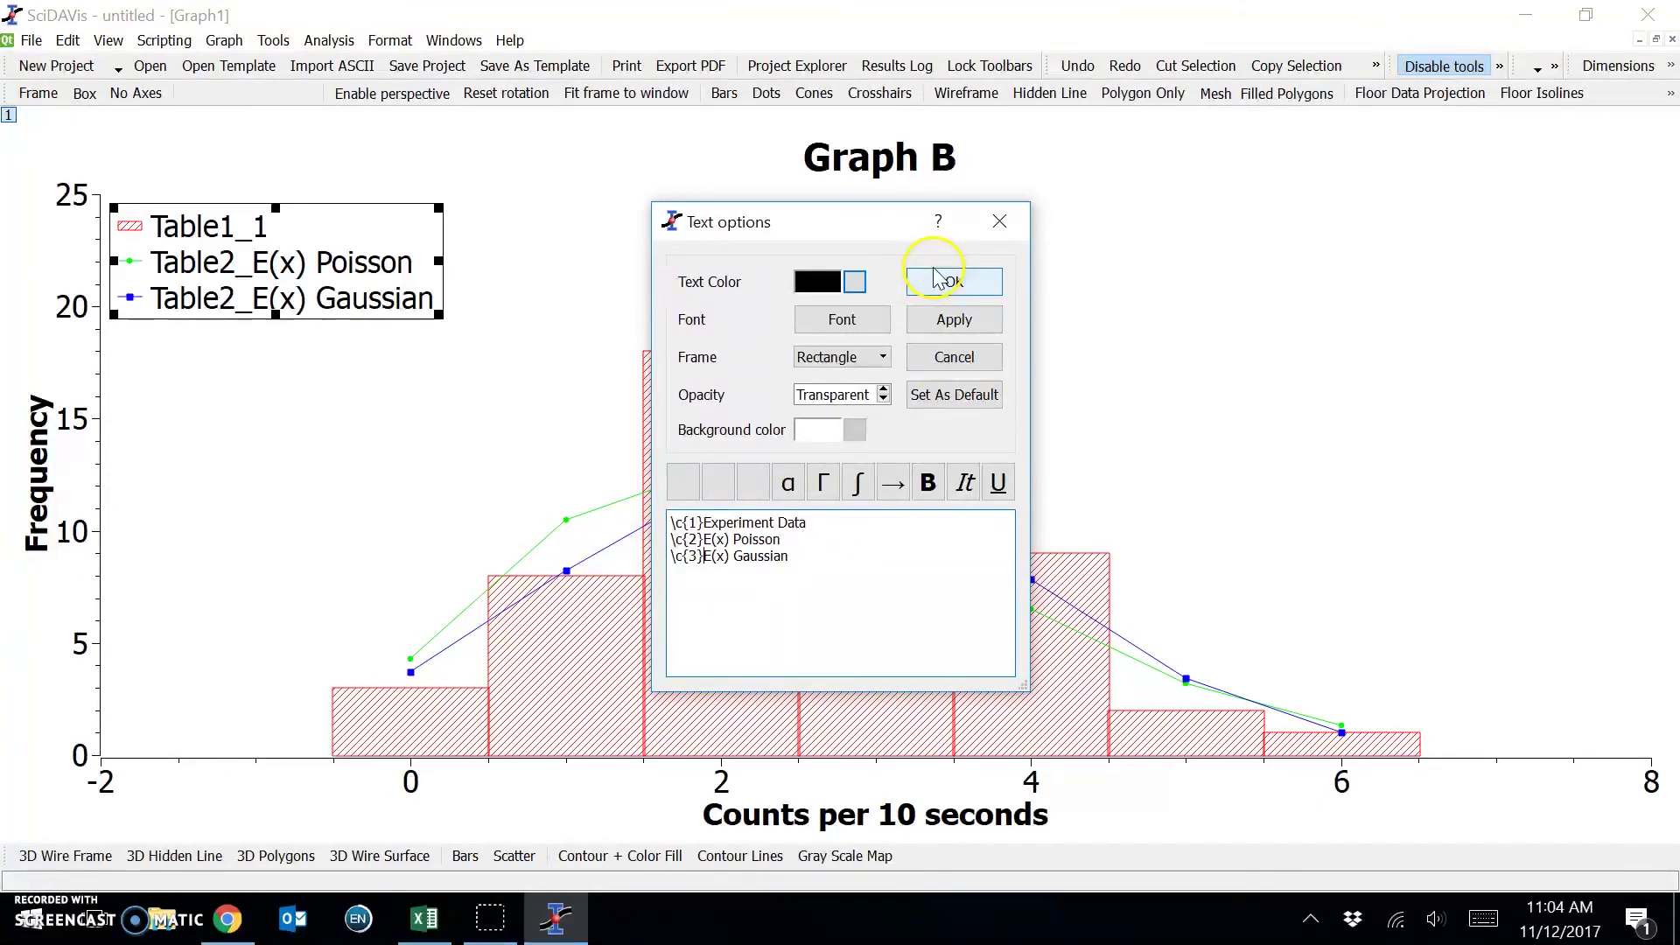
left_click(933, 267)
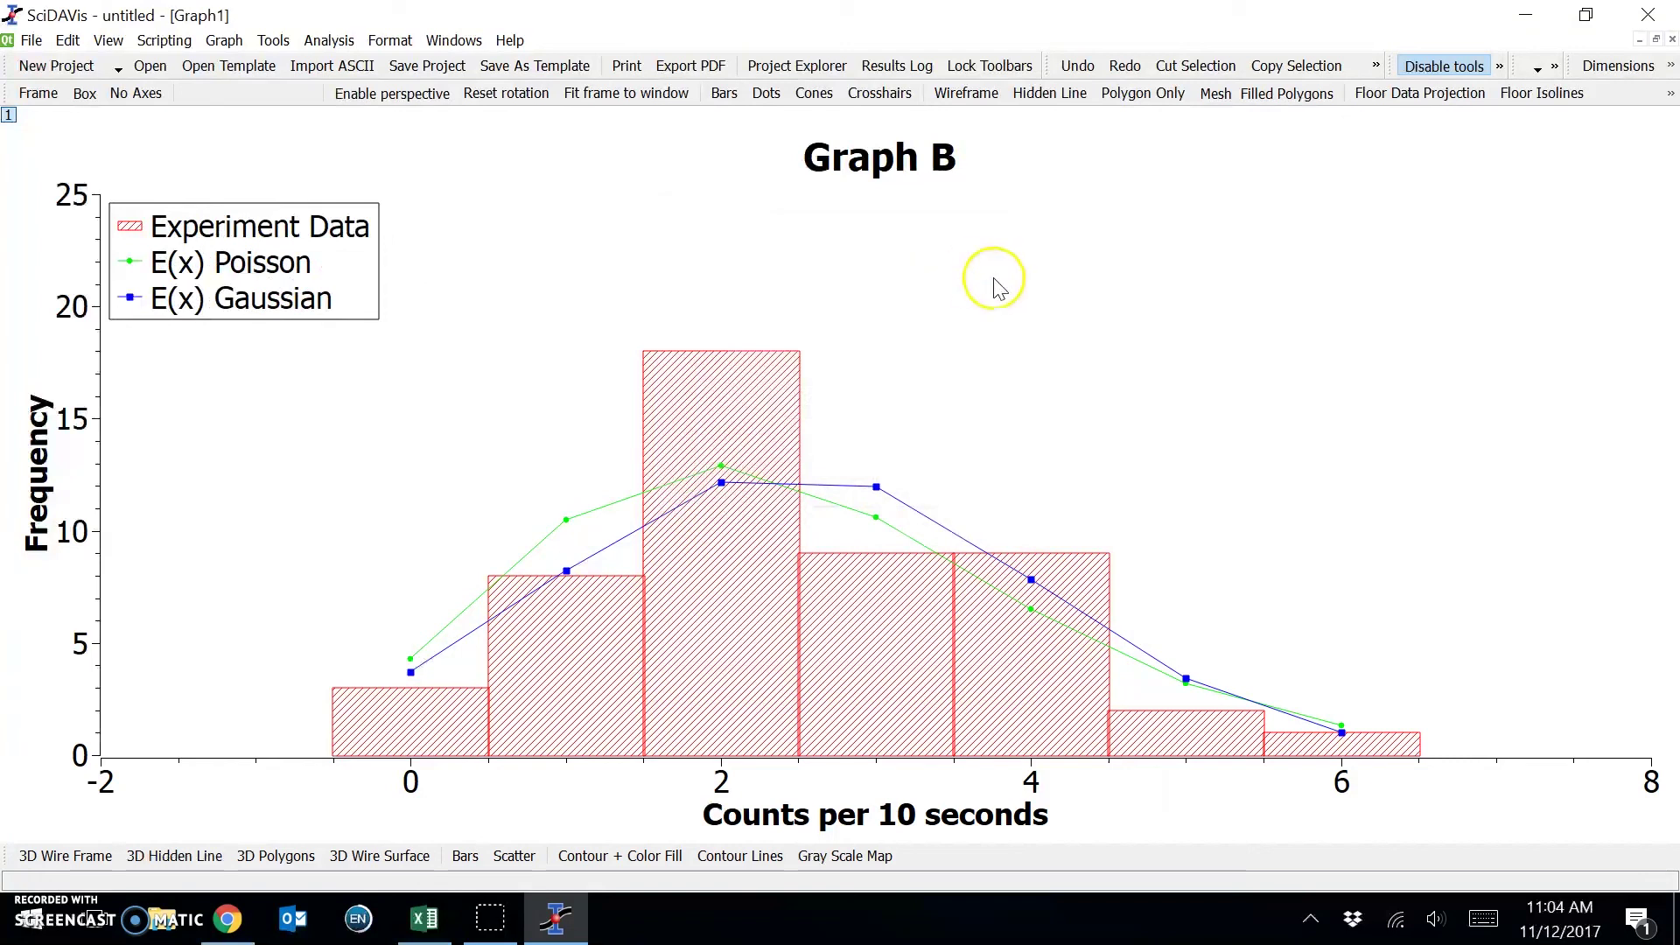
Export the current graph as a PNG named GraphB on the Desktop.
left_click(31, 41)
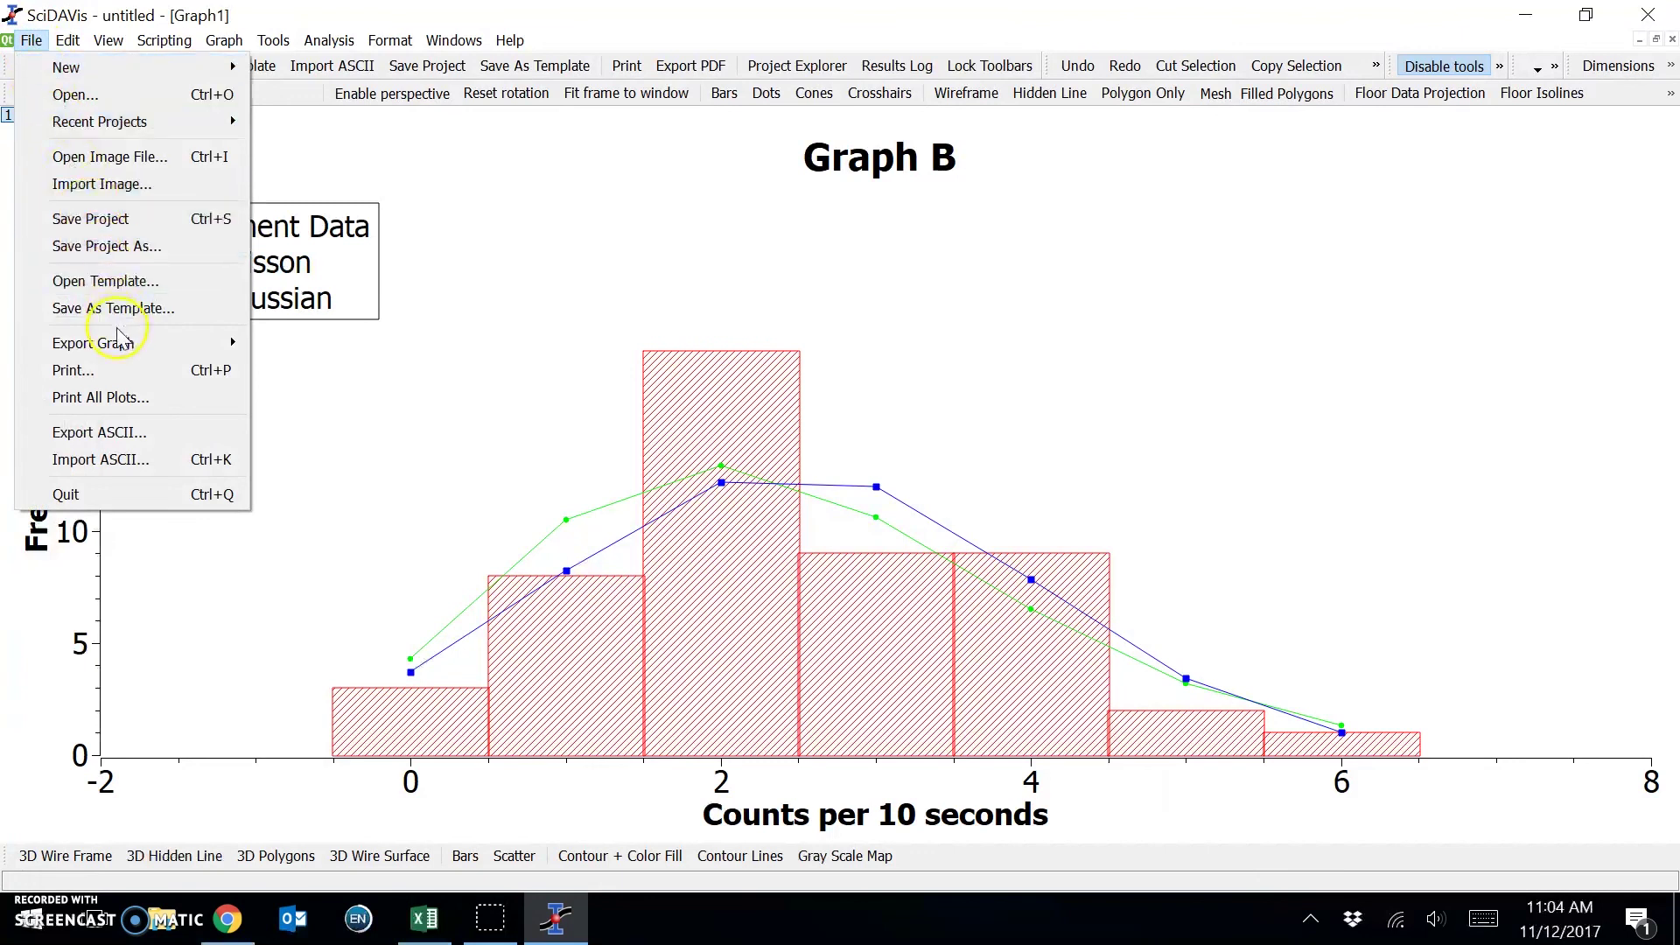
mouse_move(123, 345)
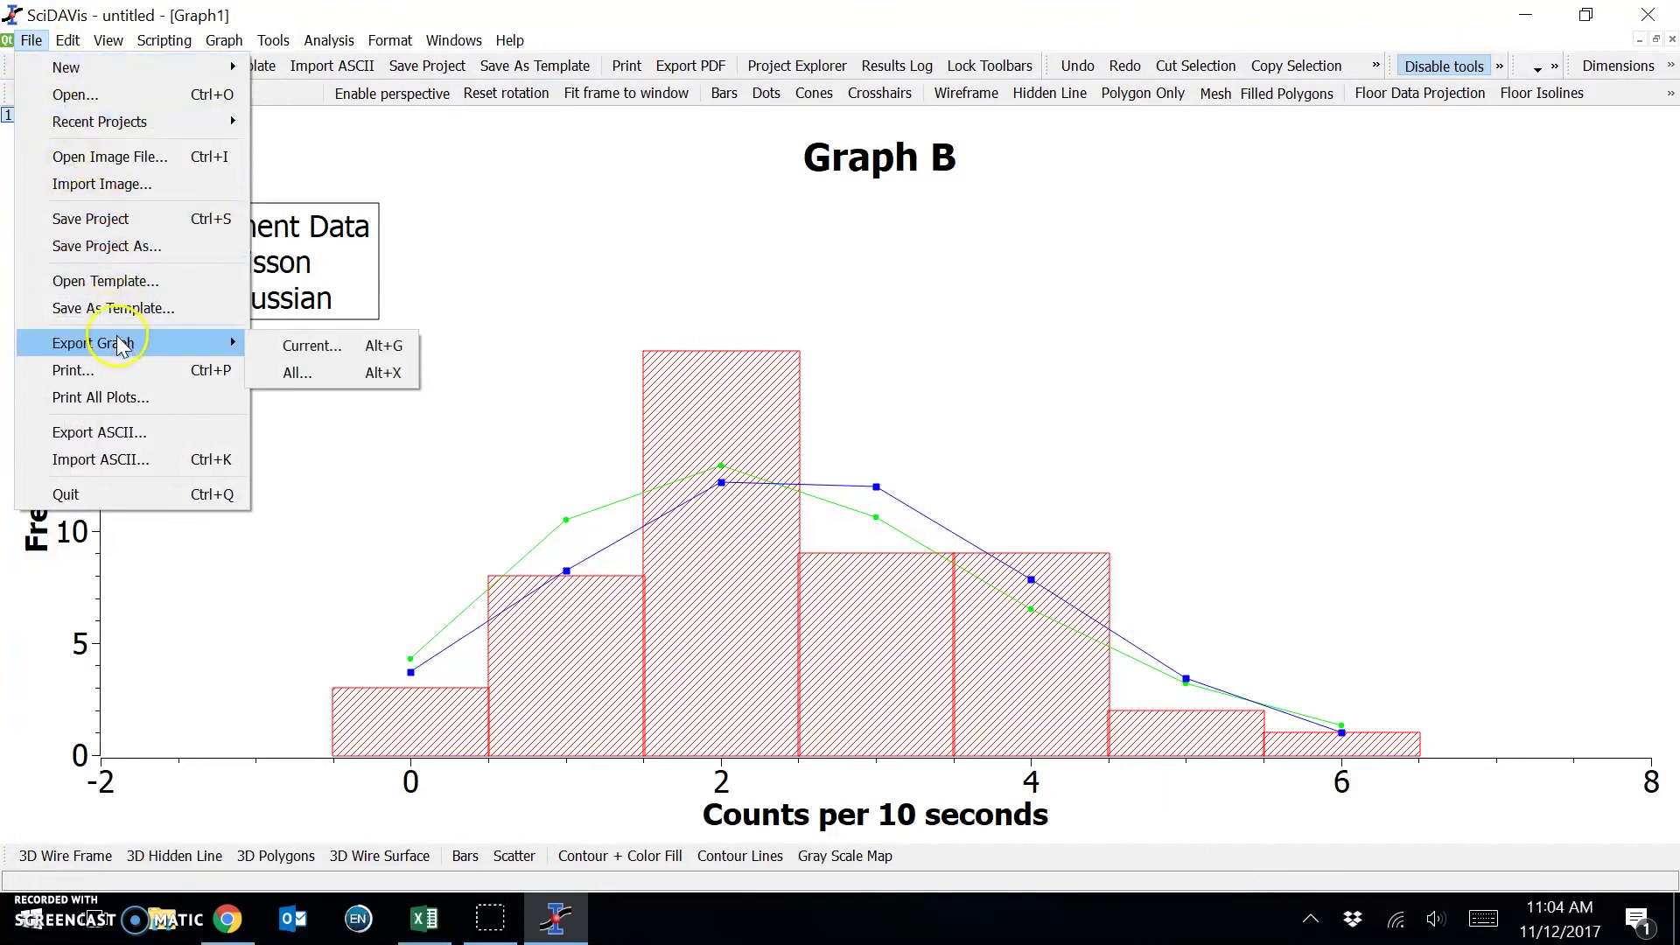
left_click(300, 347)
type("GraphB")
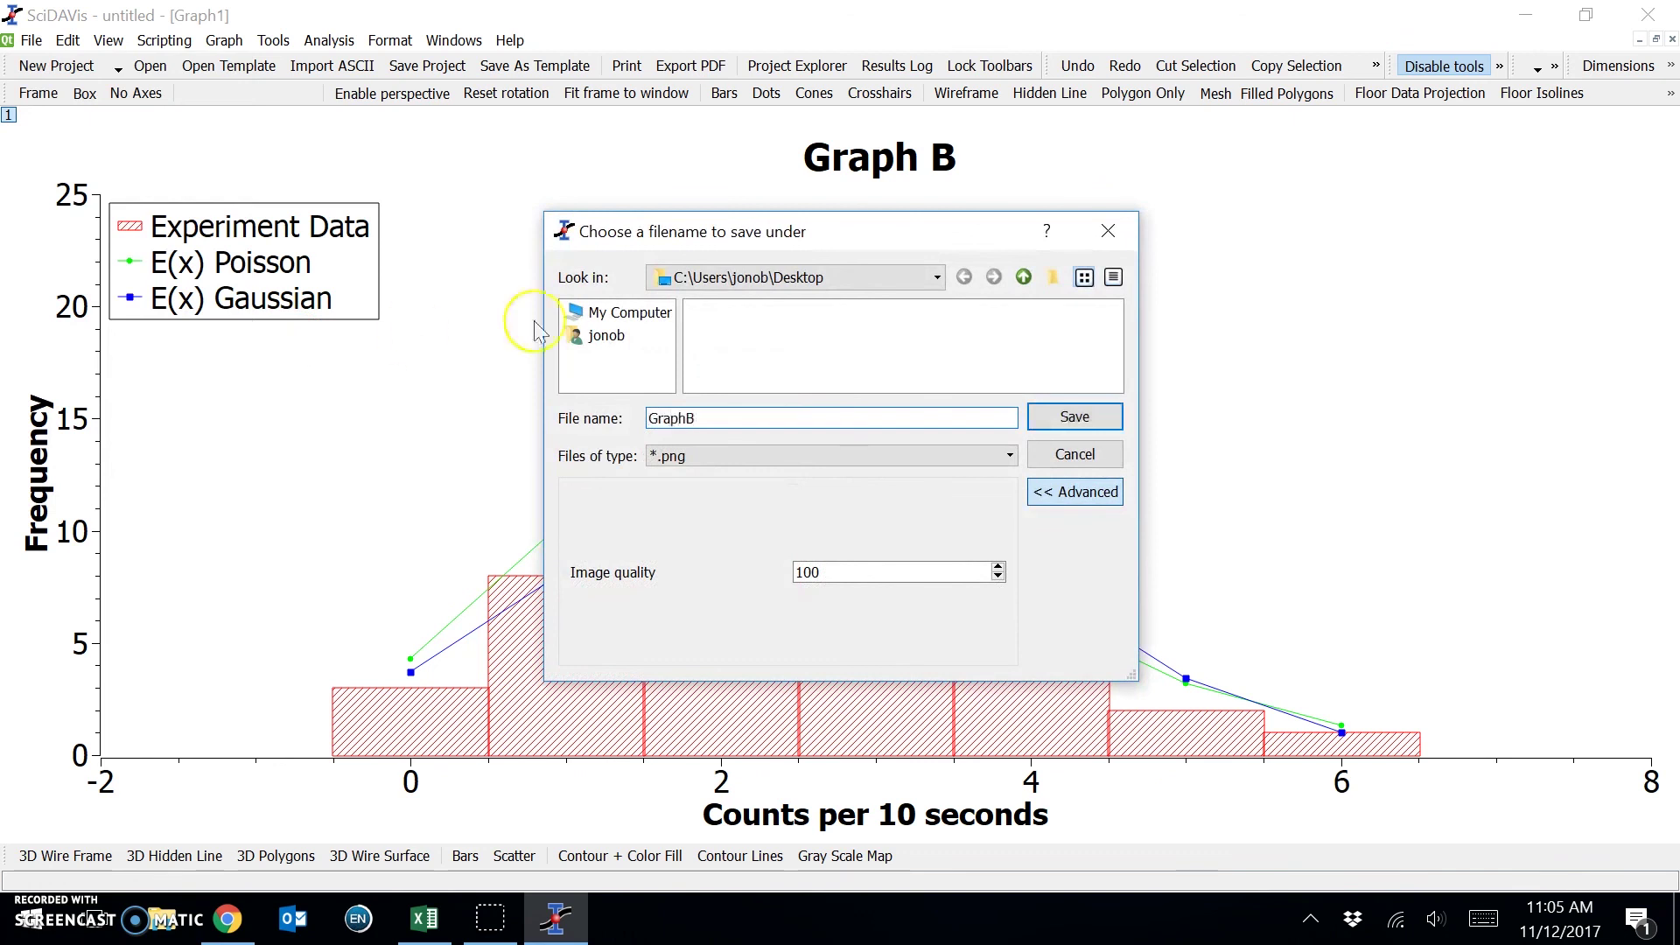
left_click(1076, 417)
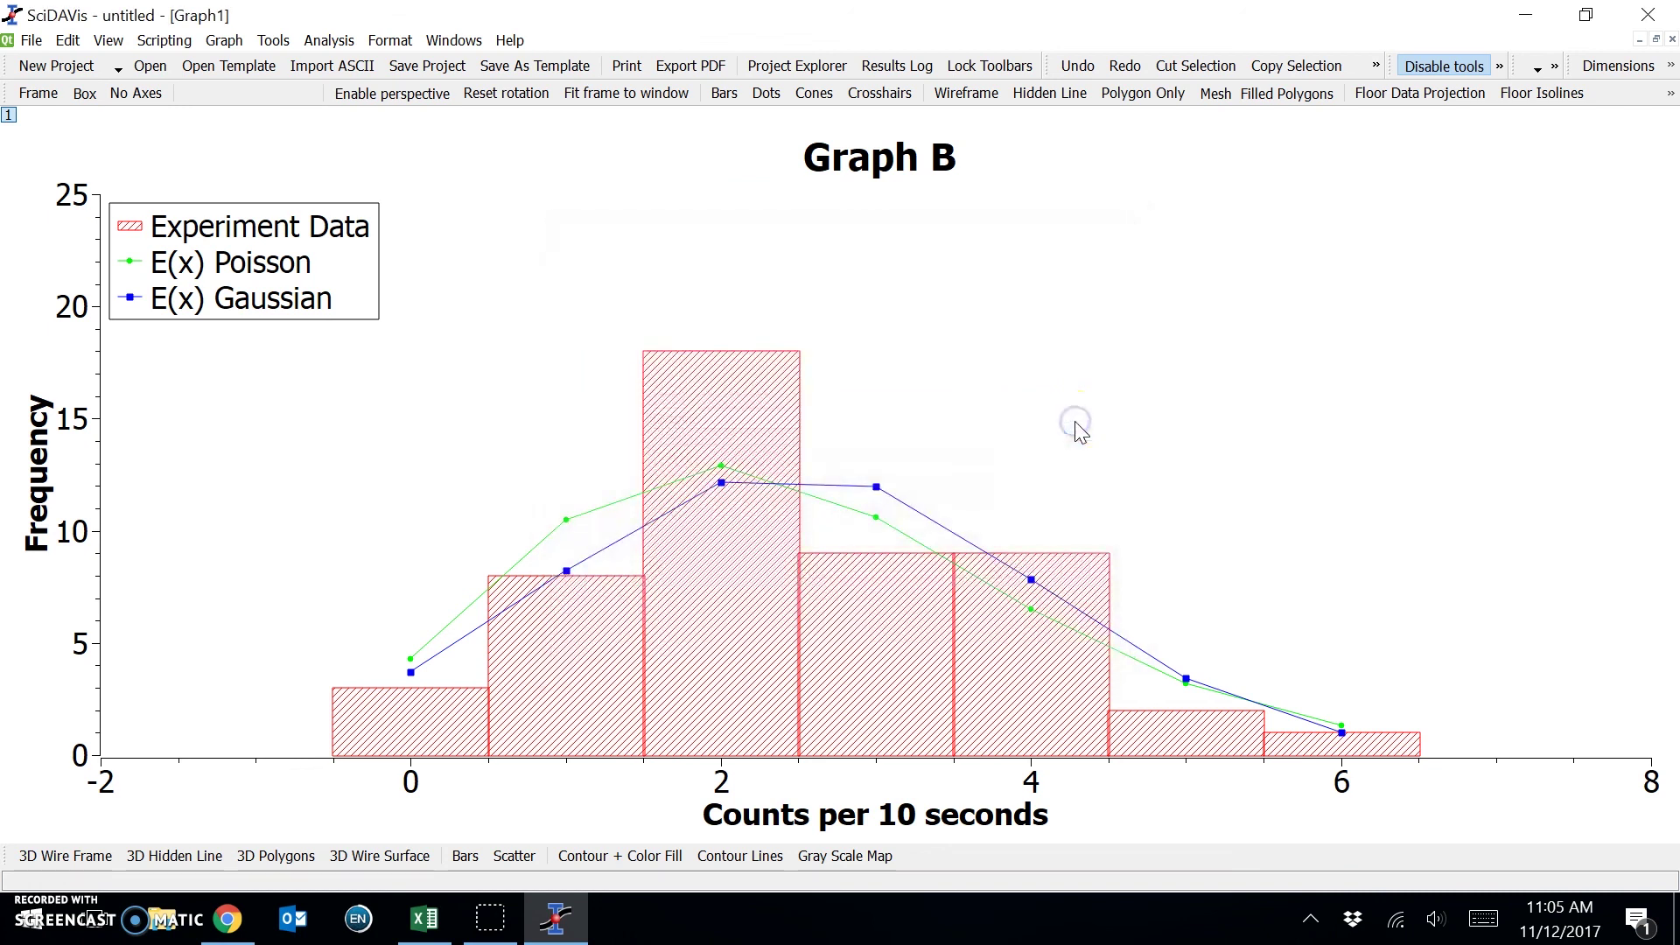
Open the exported GraphB image from the desktop.
left_click(1527, 24)
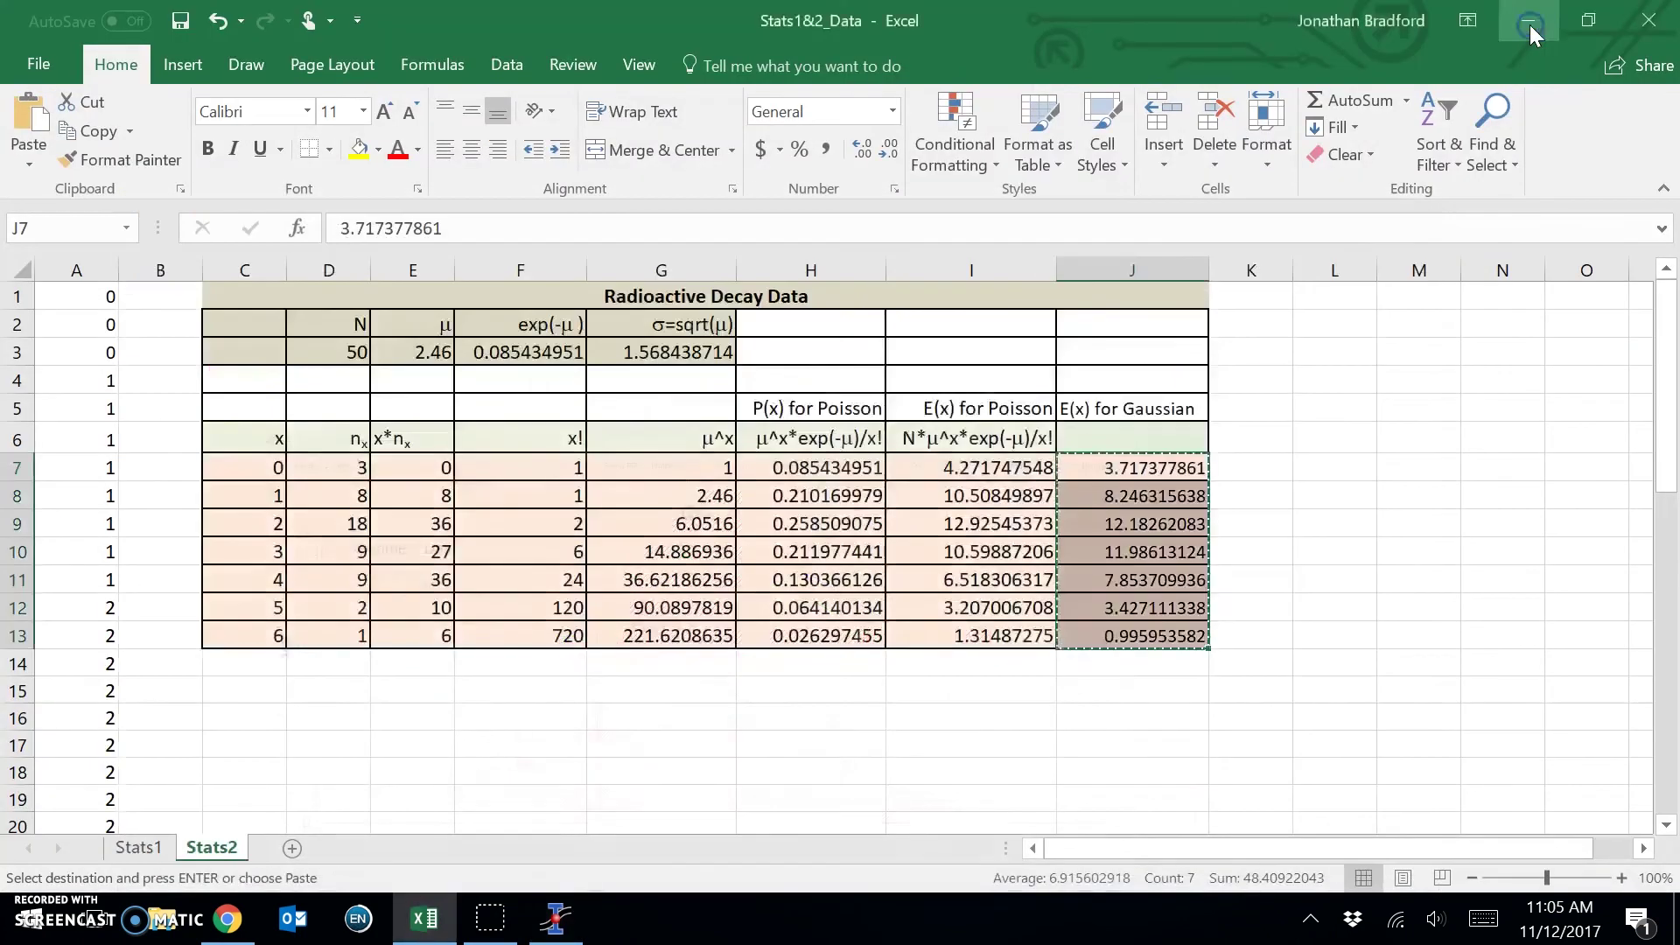
left_click(1529, 25)
double_click(45, 372)
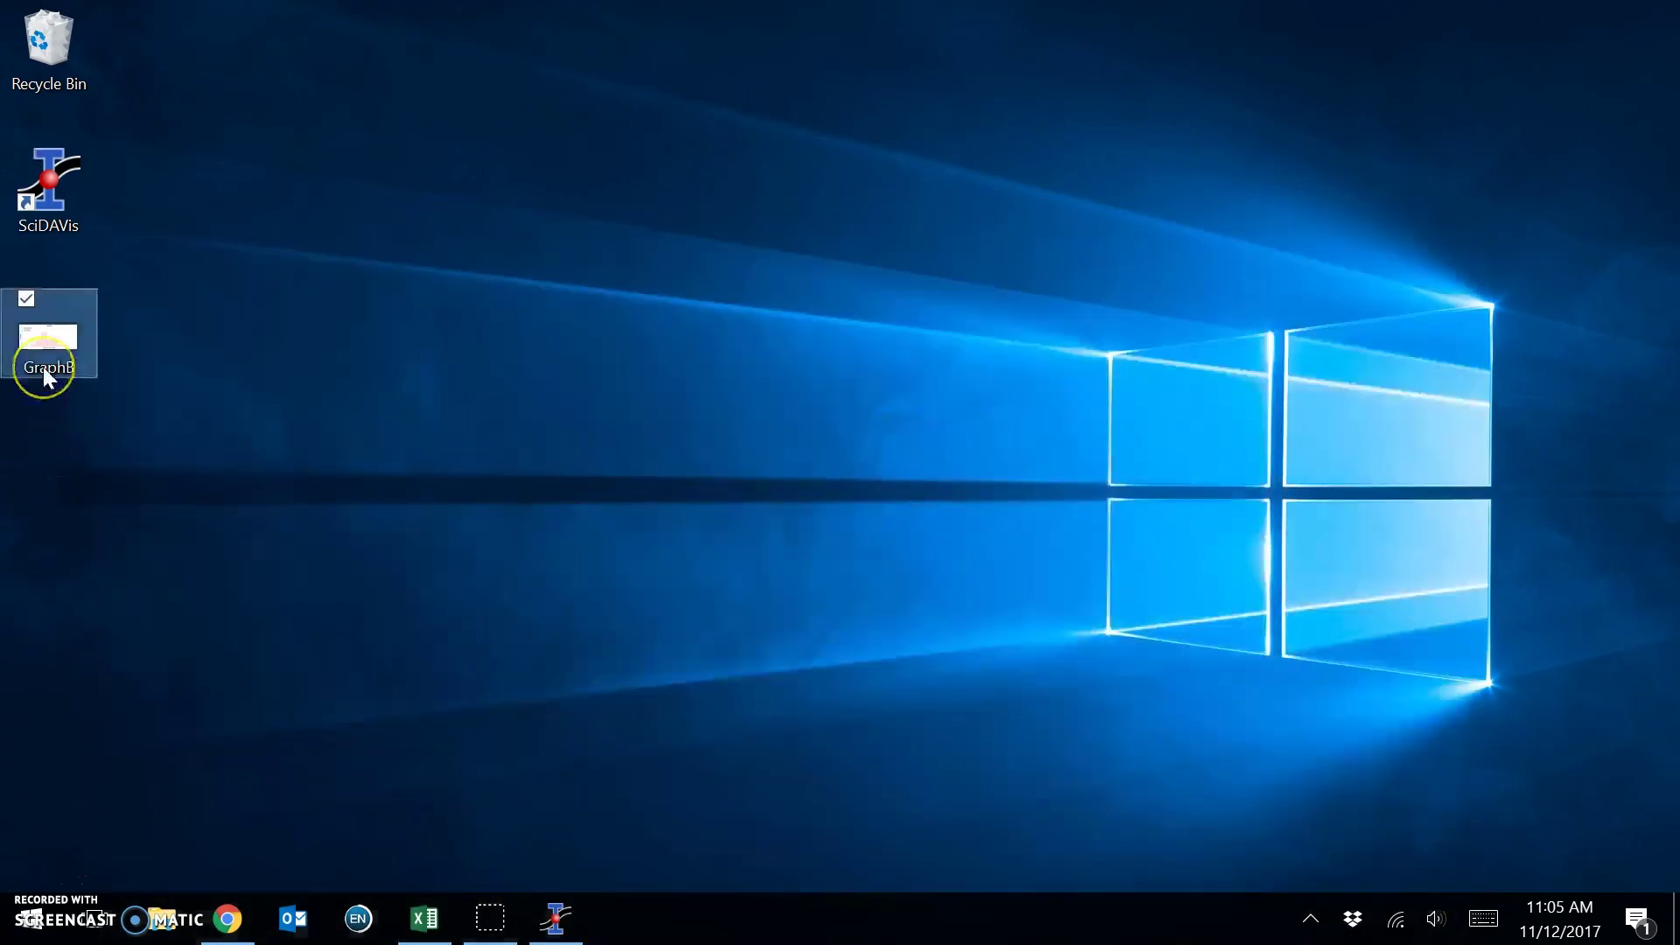